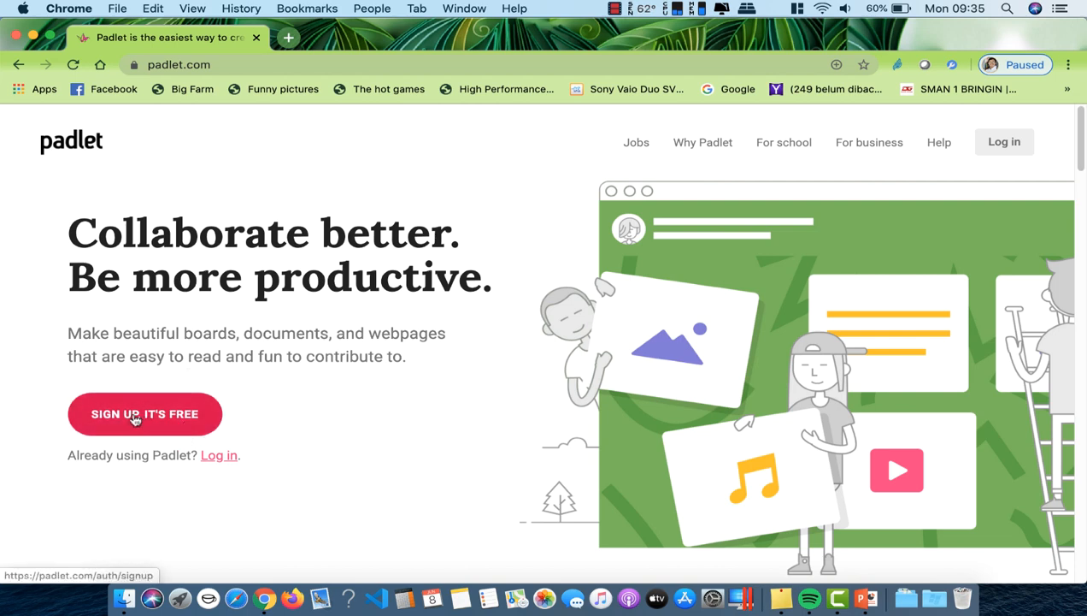
Step: Create a free Padlet account through Google sign-up, using the saved account and password
click(134, 418)
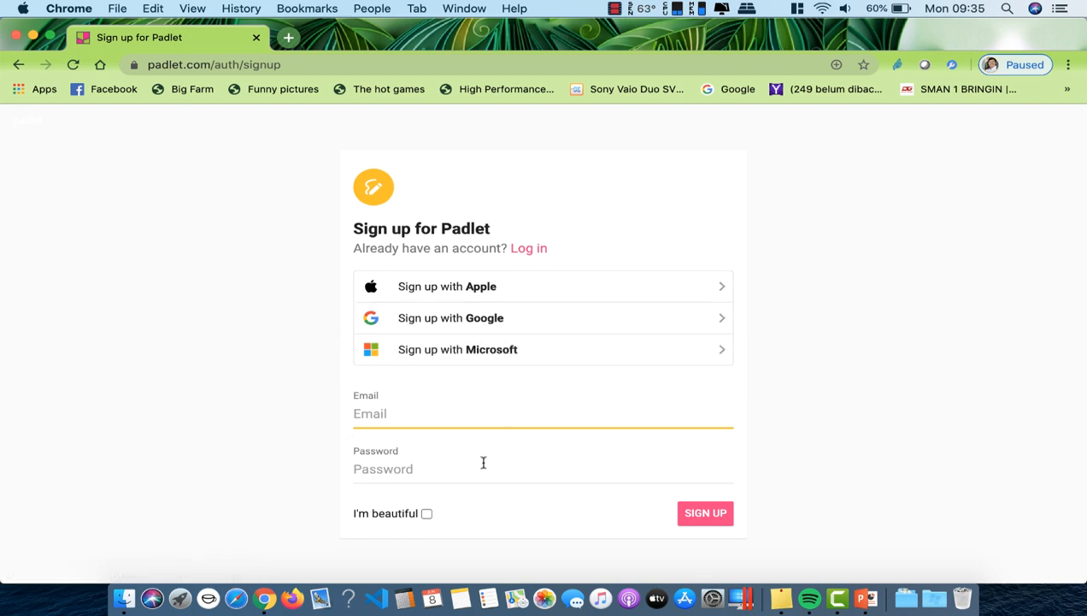
click(474, 324)
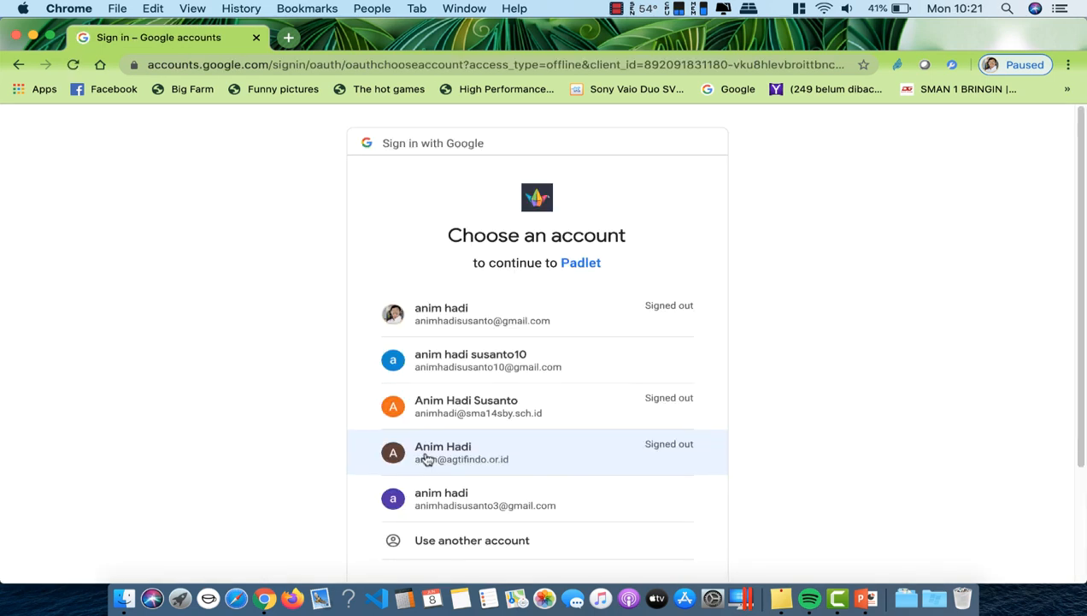
click(444, 442)
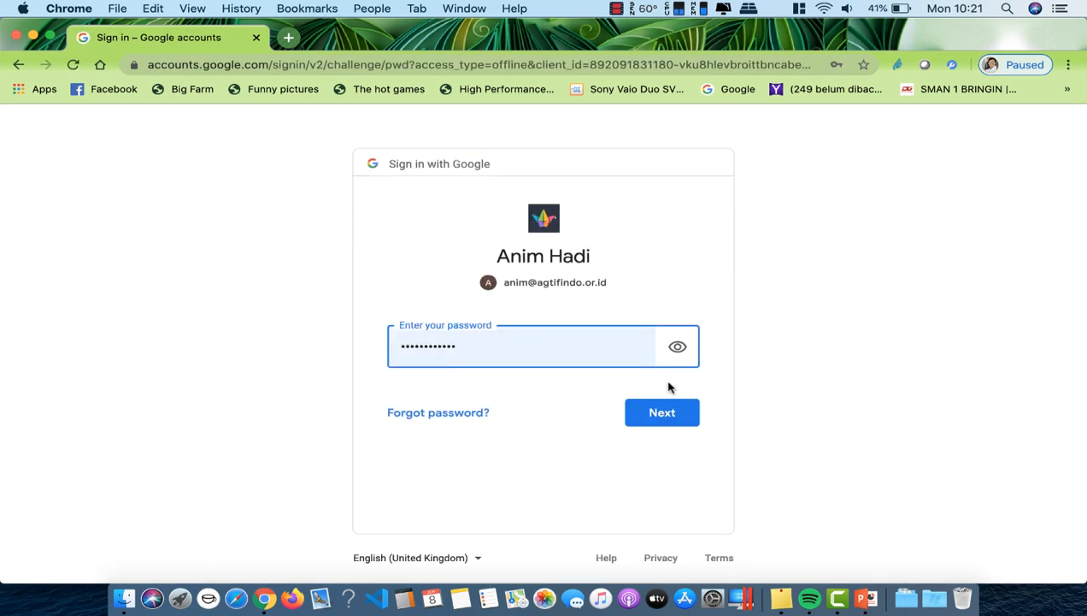
click(661, 413)
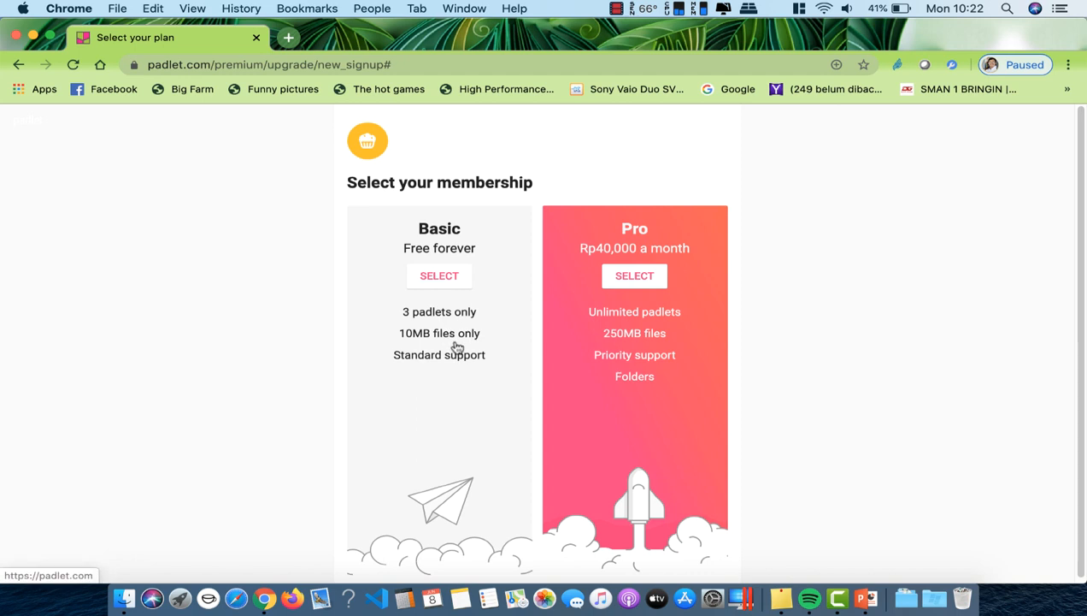
Step: Take the free Basic plan, then start a new padlet from the dashboard
click(447, 285)
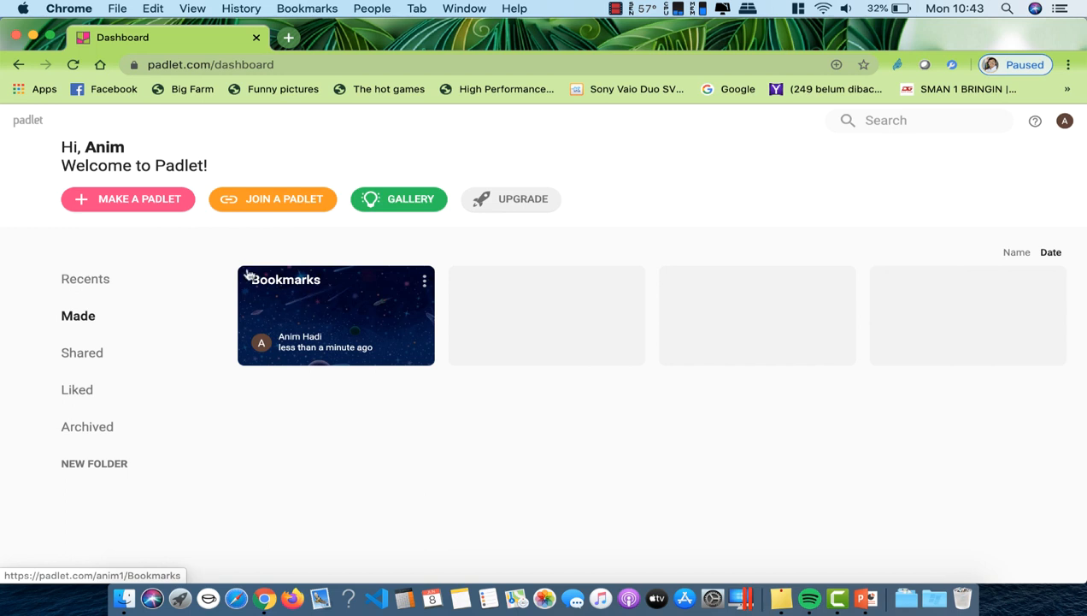
click(119, 205)
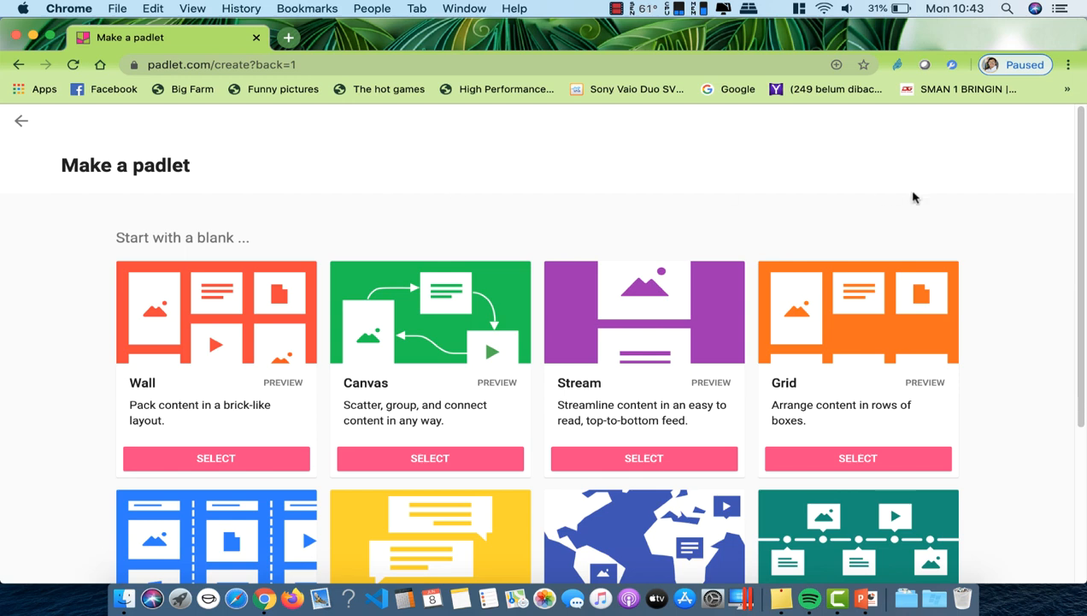
drag(1080, 193, 1083, 263)
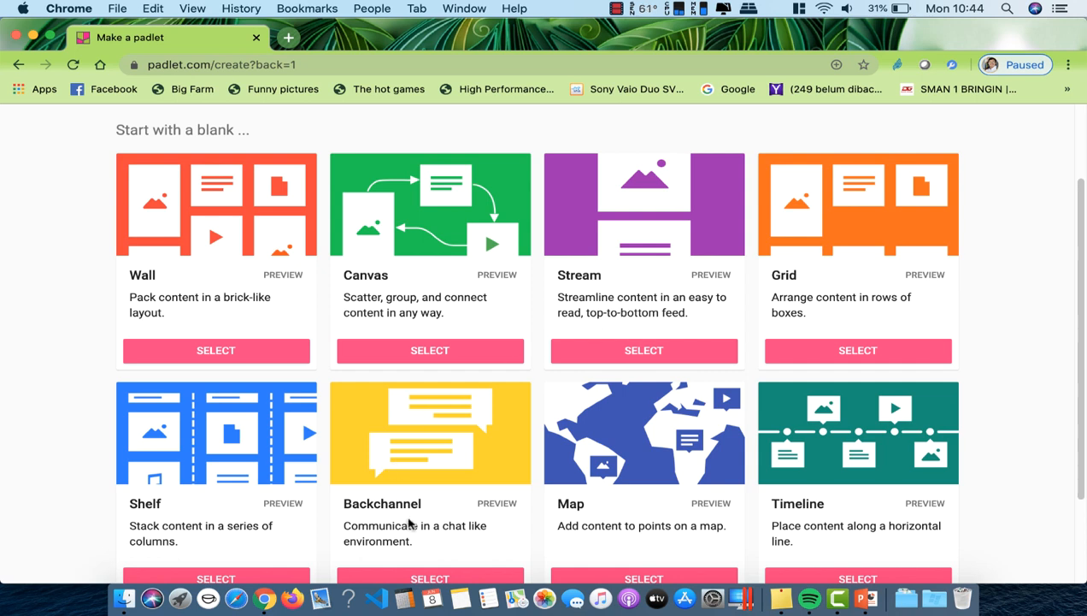
Step: Browse the blank formats and create a new padlet with the Stream layout
scroll(415, 504, up, 1)
scroll(417, 506, down, 3)
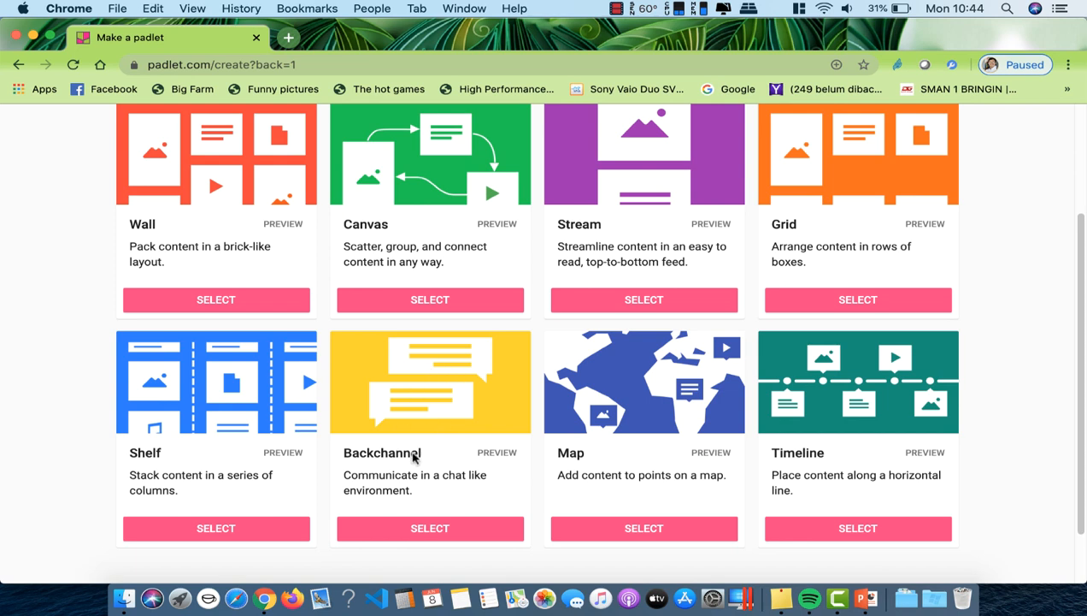
scroll(508, 376, up, 3)
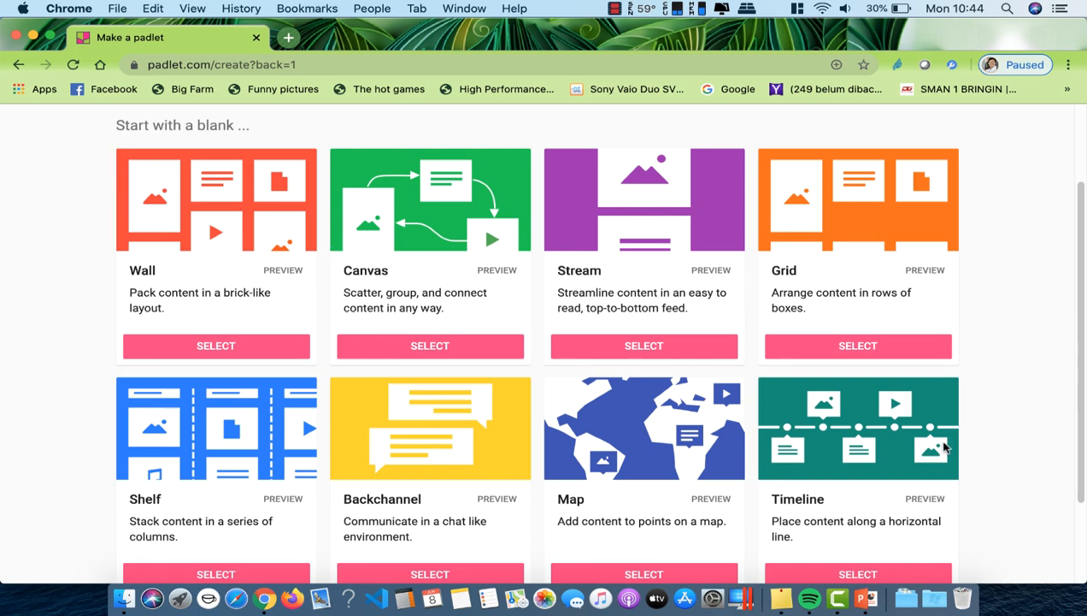
scroll(885, 431, up, 2)
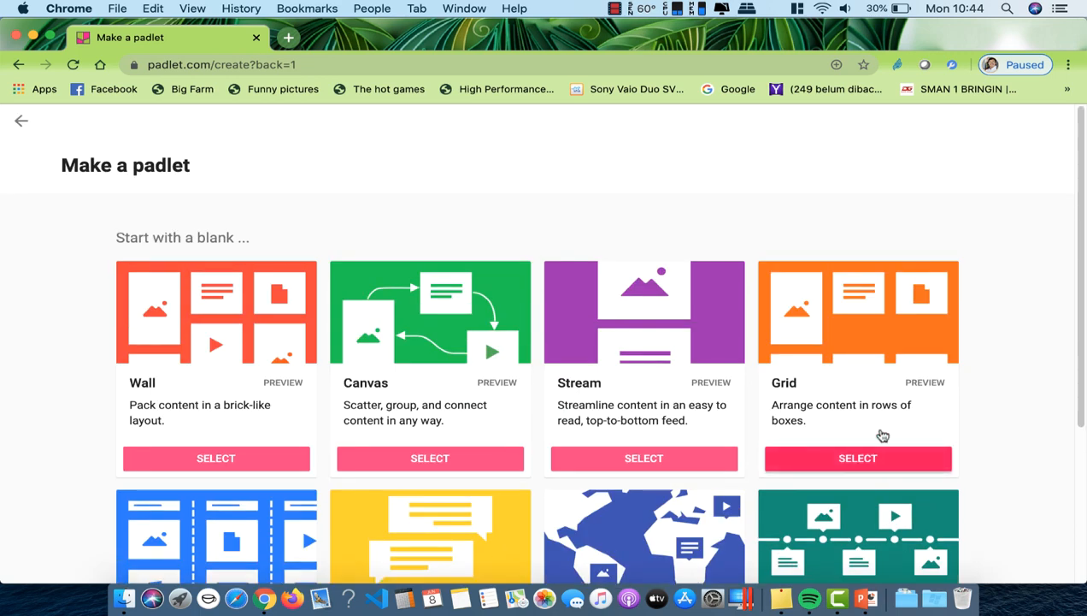
scroll(883, 434, down, 4)
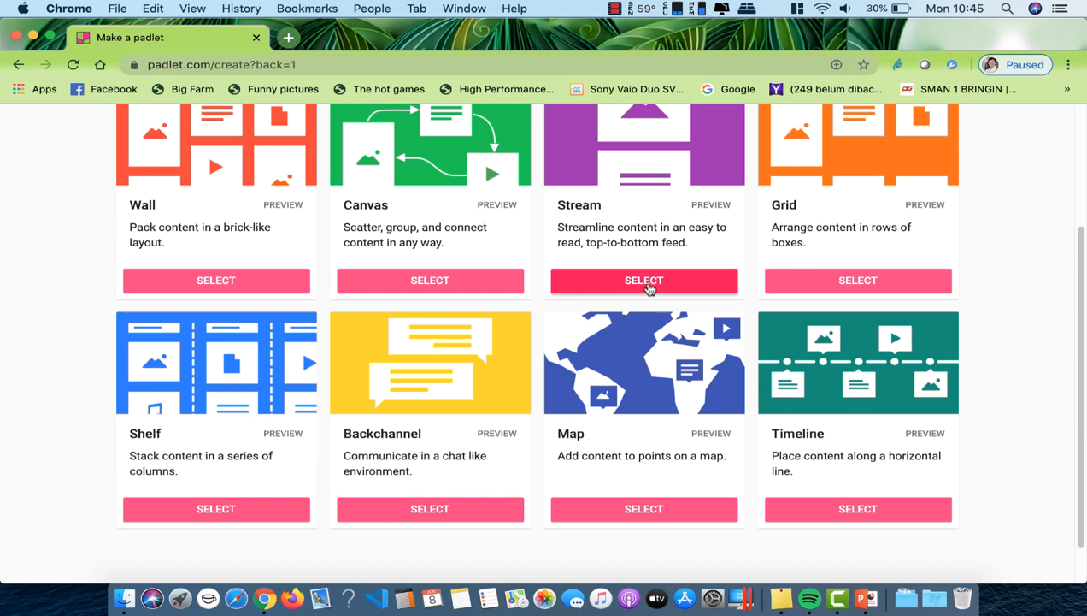
click(648, 289)
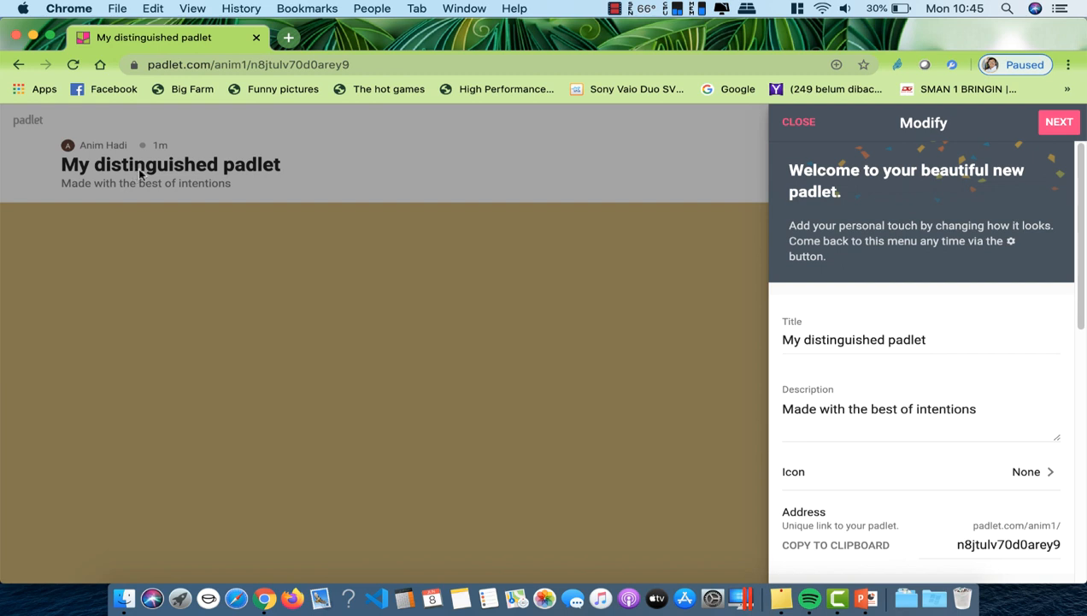
Step: Replace the default padlet title with 'X MIPA 1'
double_click(857, 339)
click(934, 339)
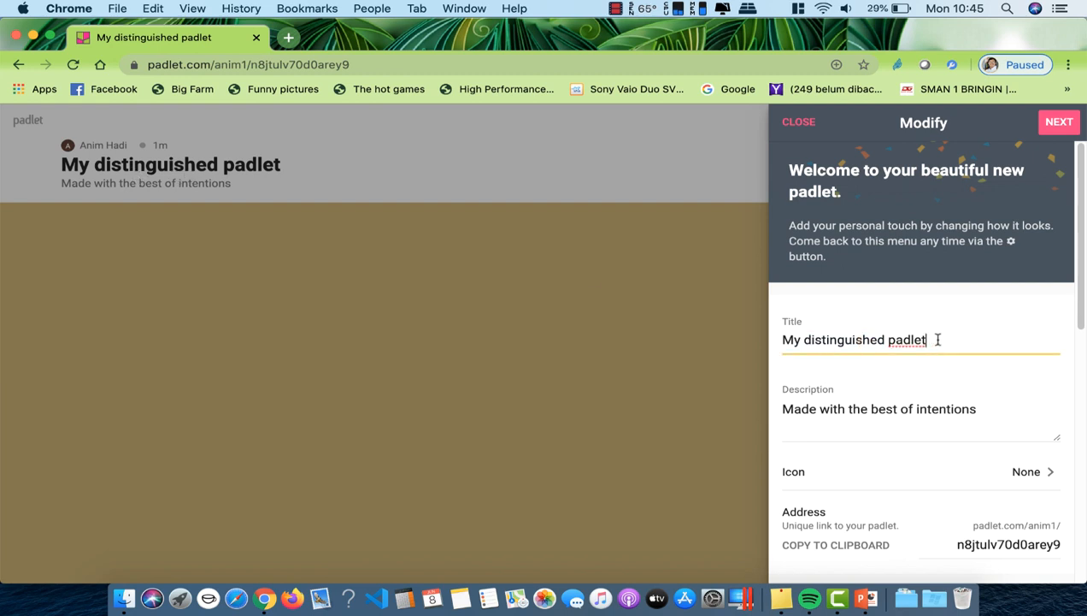
drag(934, 339, 772, 347)
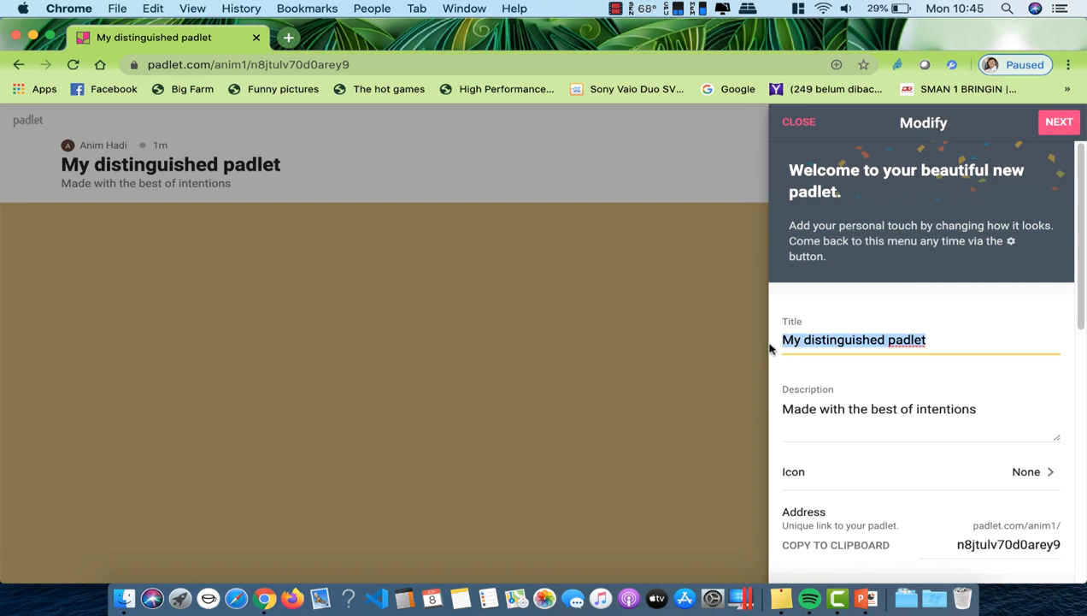
text(X MIPA)
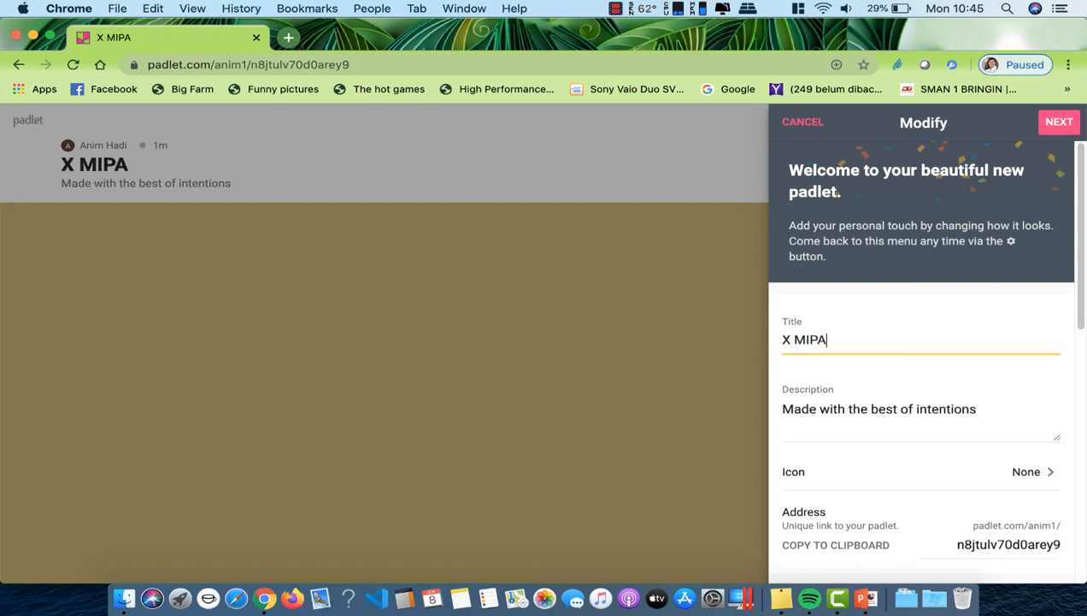
text( 1)
click(968, 359)
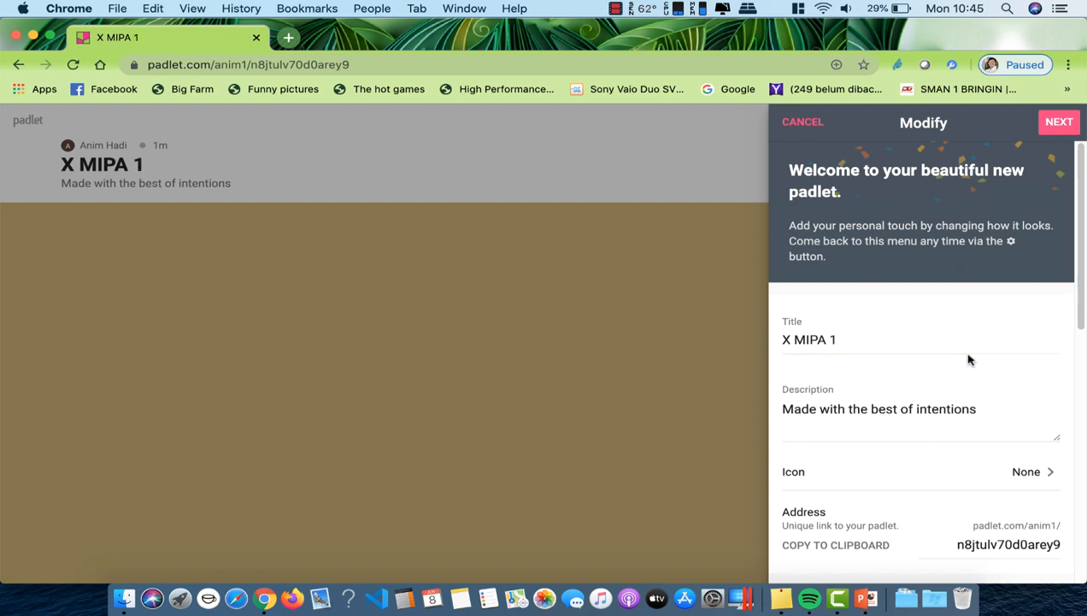
Step: Replace the description with 'Tempat Belajar dan diskusi Bersama'
click(924, 433)
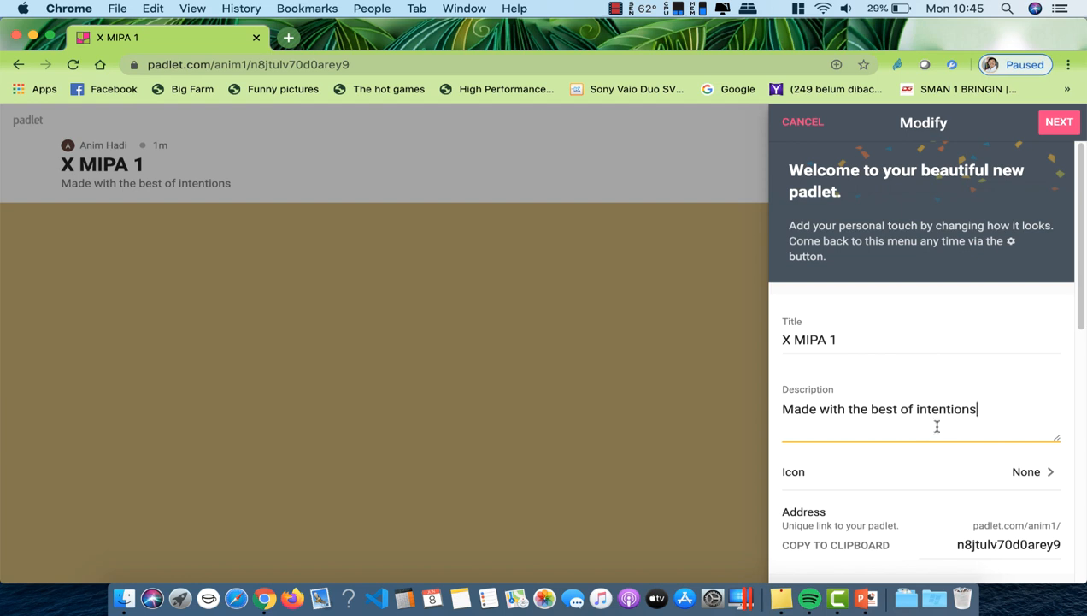
scroll(925, 430, down, 2)
drag(987, 335, 777, 341)
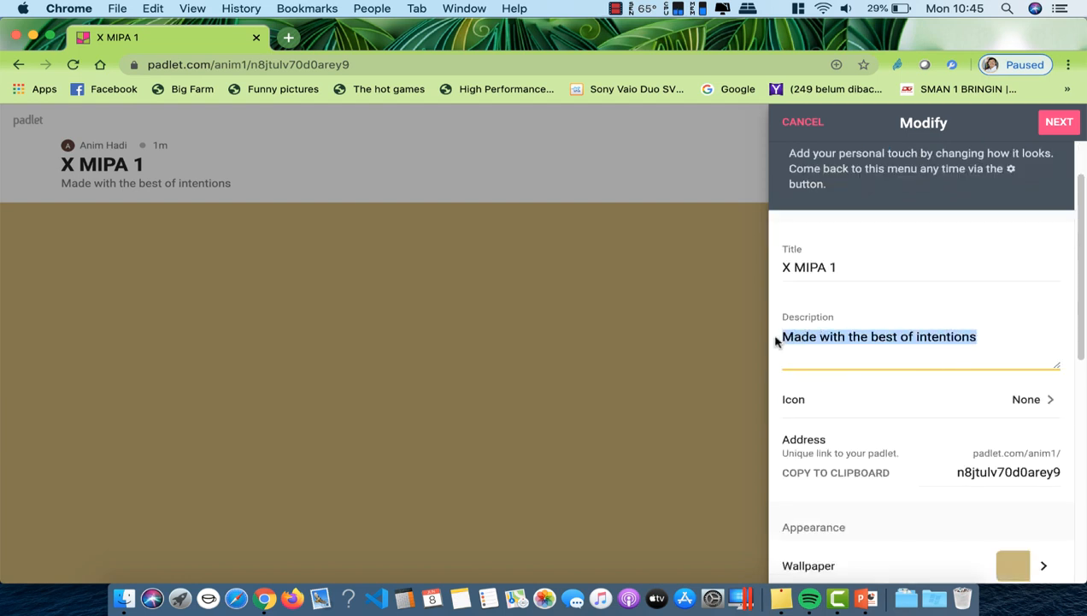
text(Tempa)
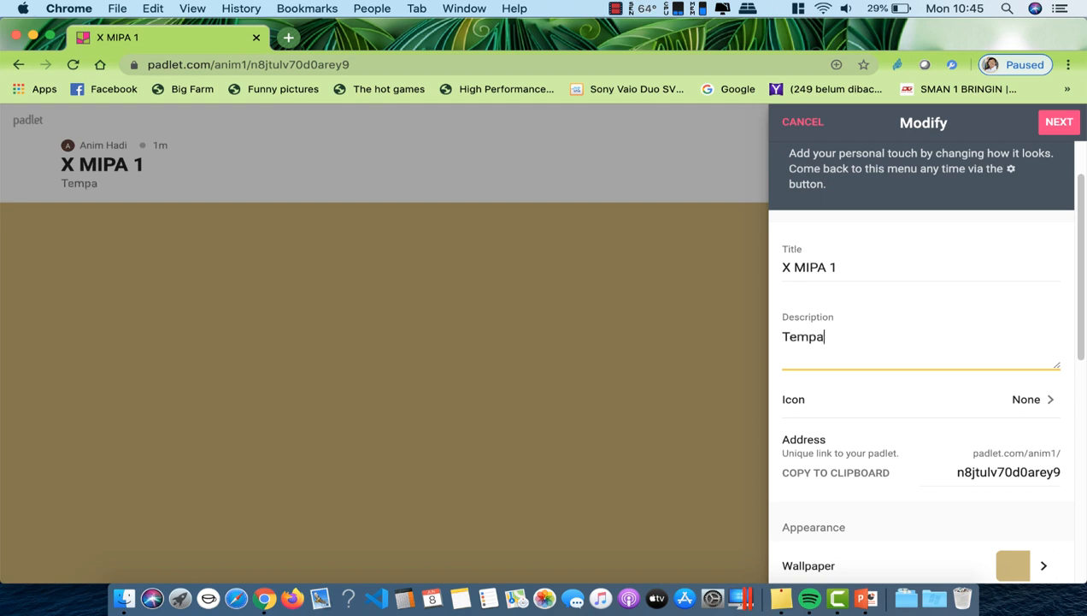
text(t Belajar )
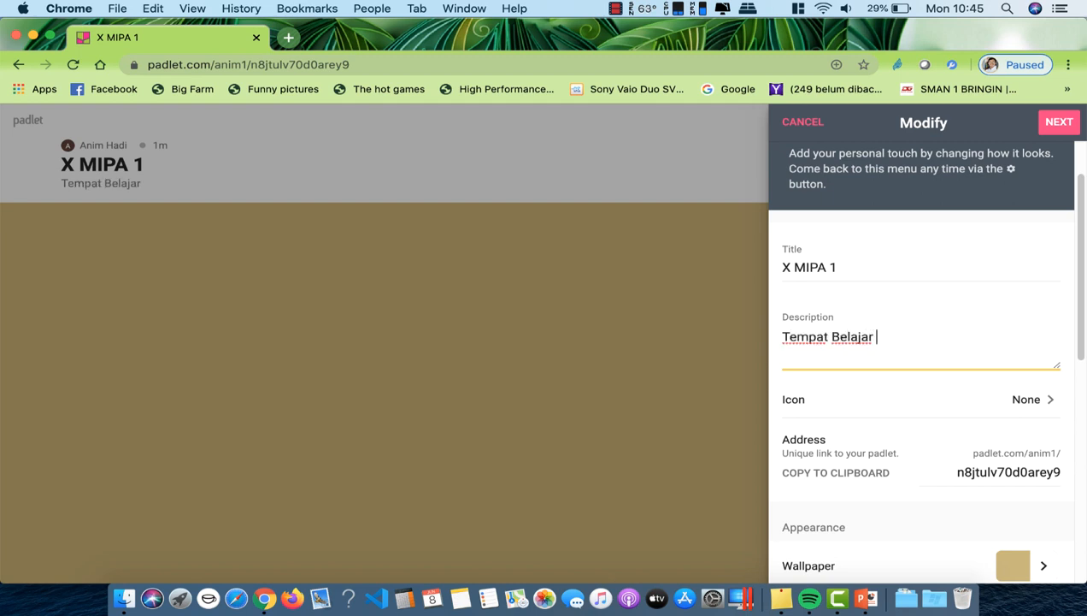
text(dan dis)
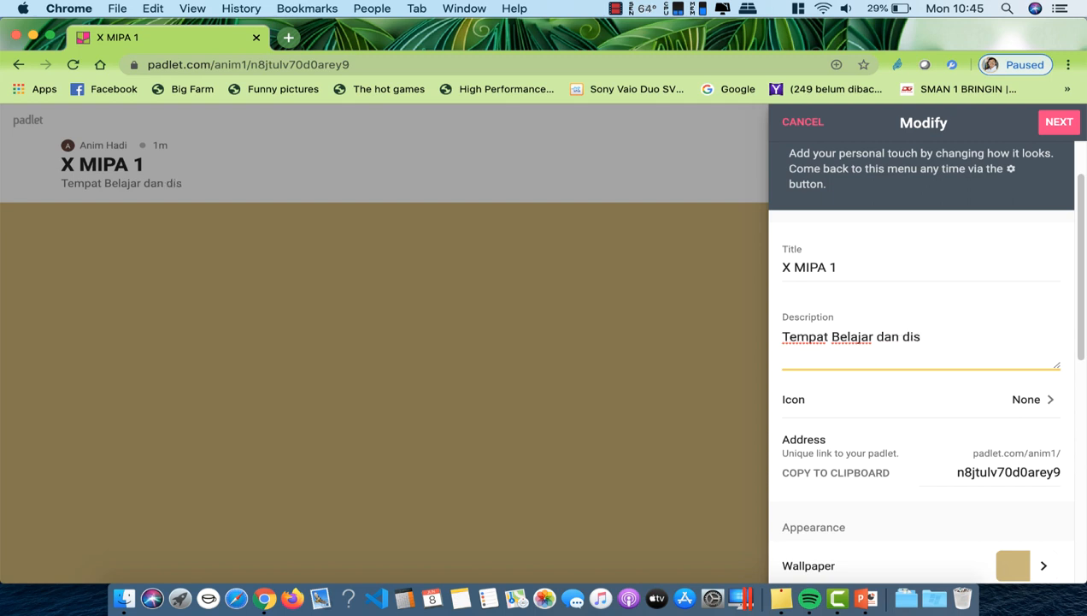
text(kusi Bersam)
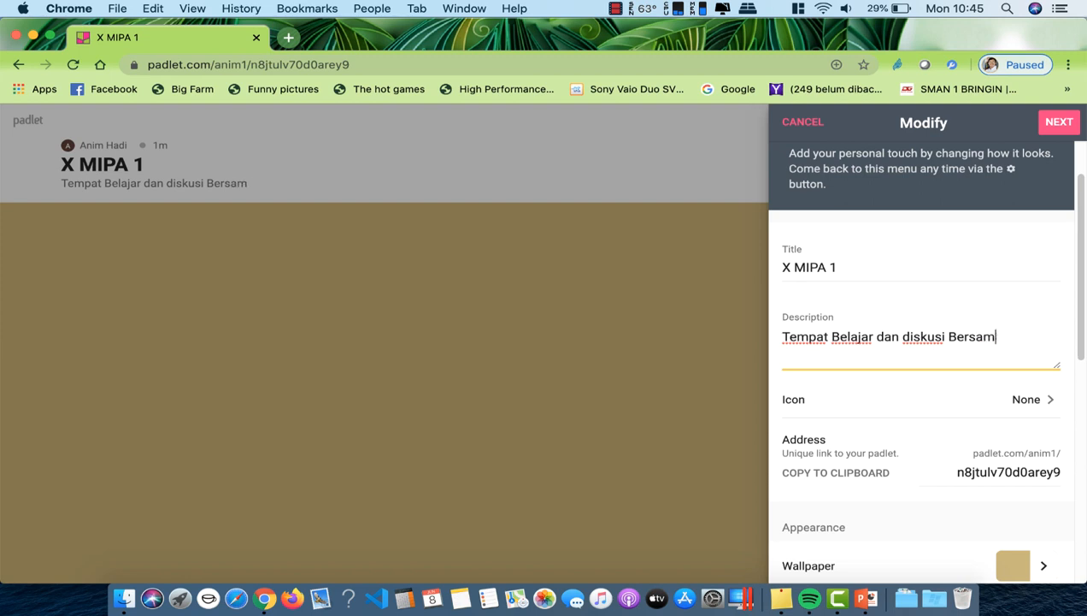
text(a)
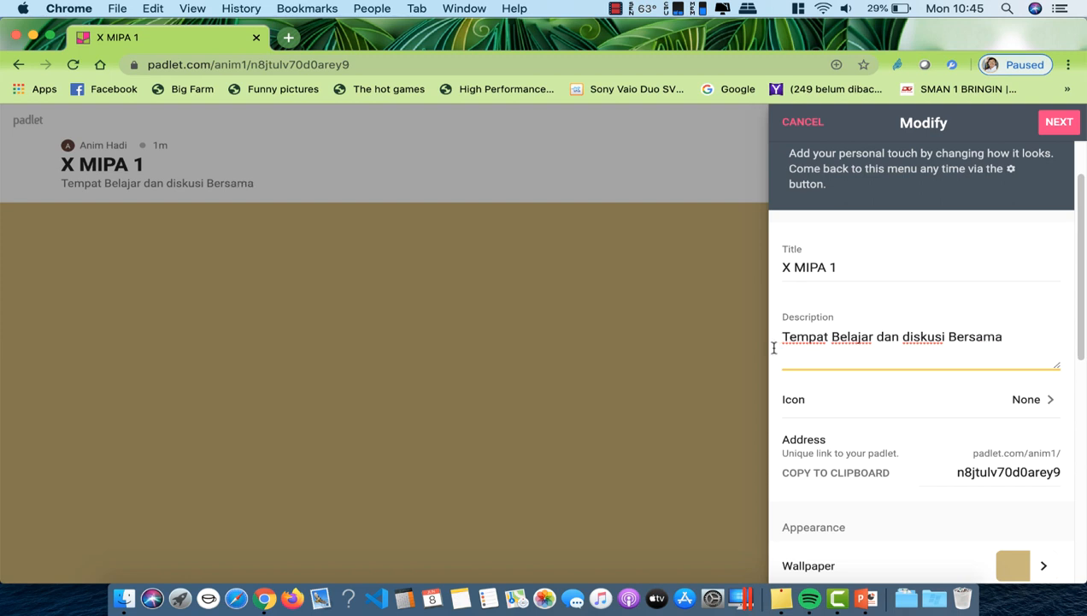
Step: Give the padlet the grinning smiley icon
click(1044, 401)
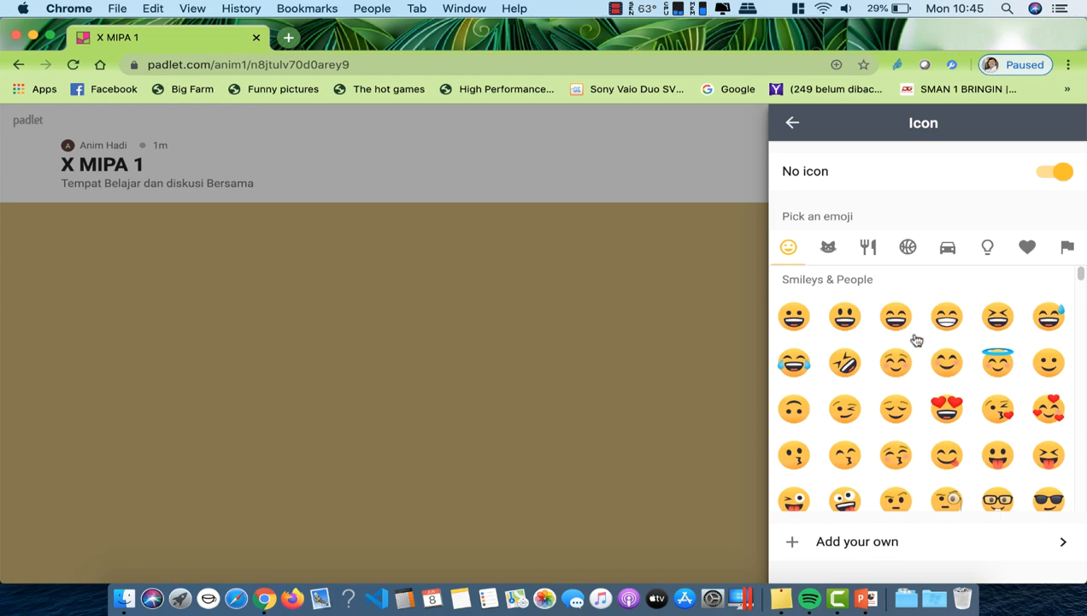
click(794, 323)
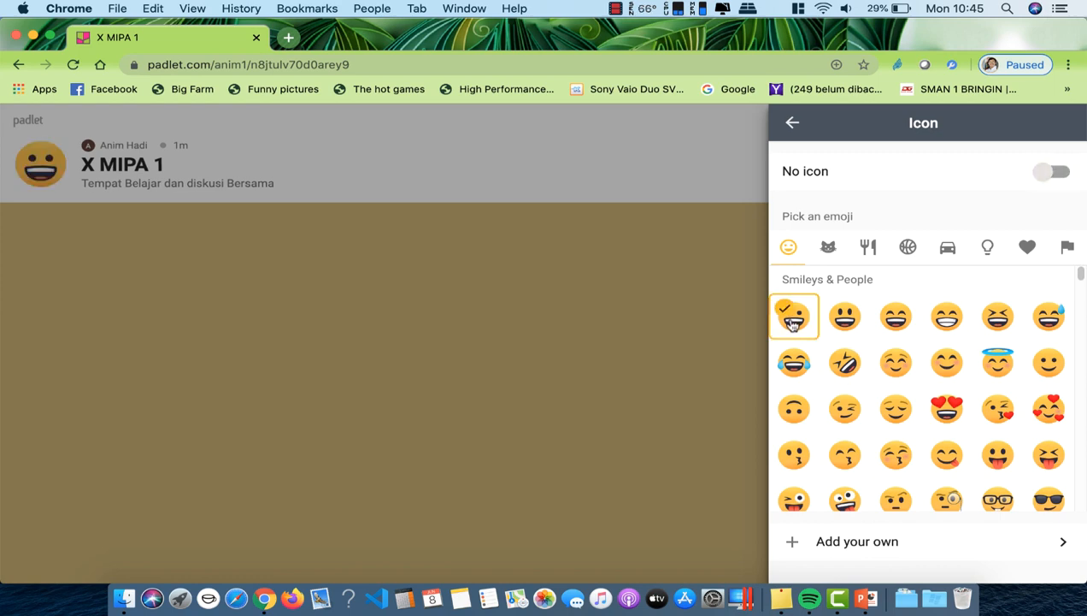
click(793, 122)
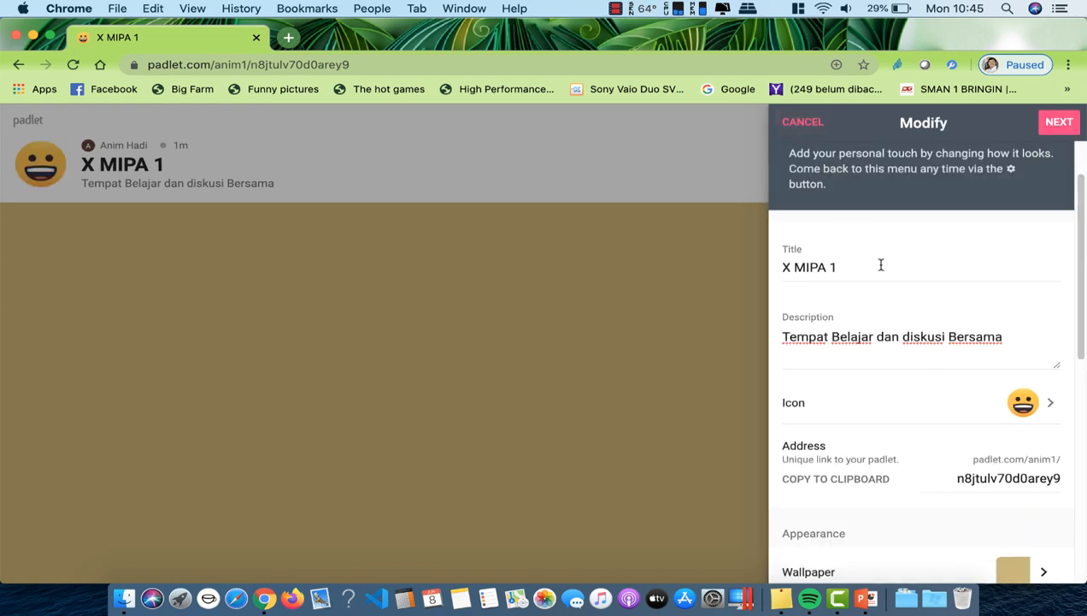
Step: Select the entire existing address slug so it can be replaced
scroll(891, 306, down, 3)
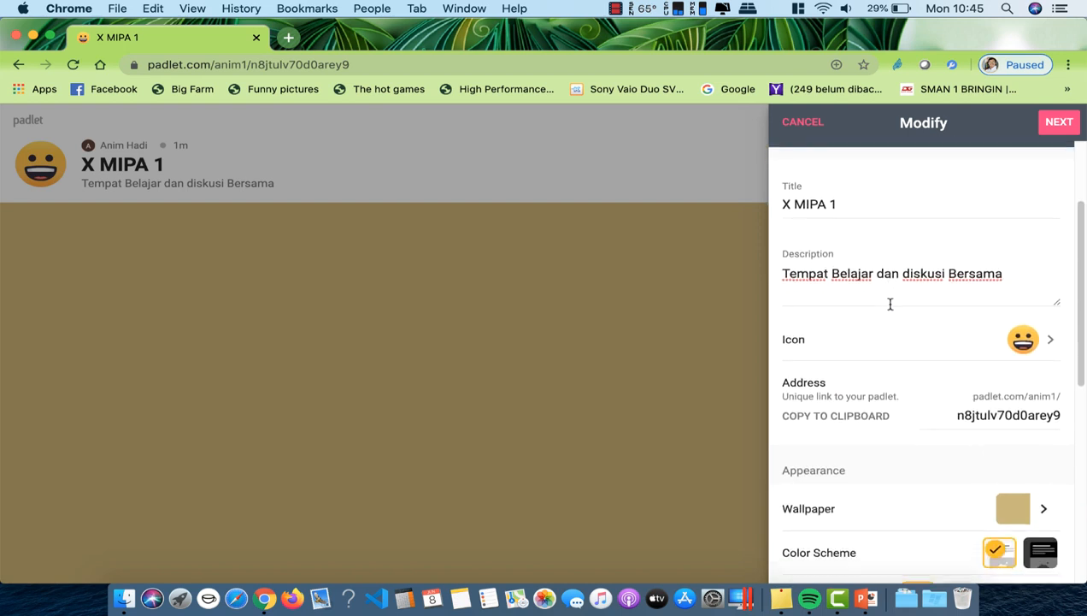
scroll(890, 306, down, 2)
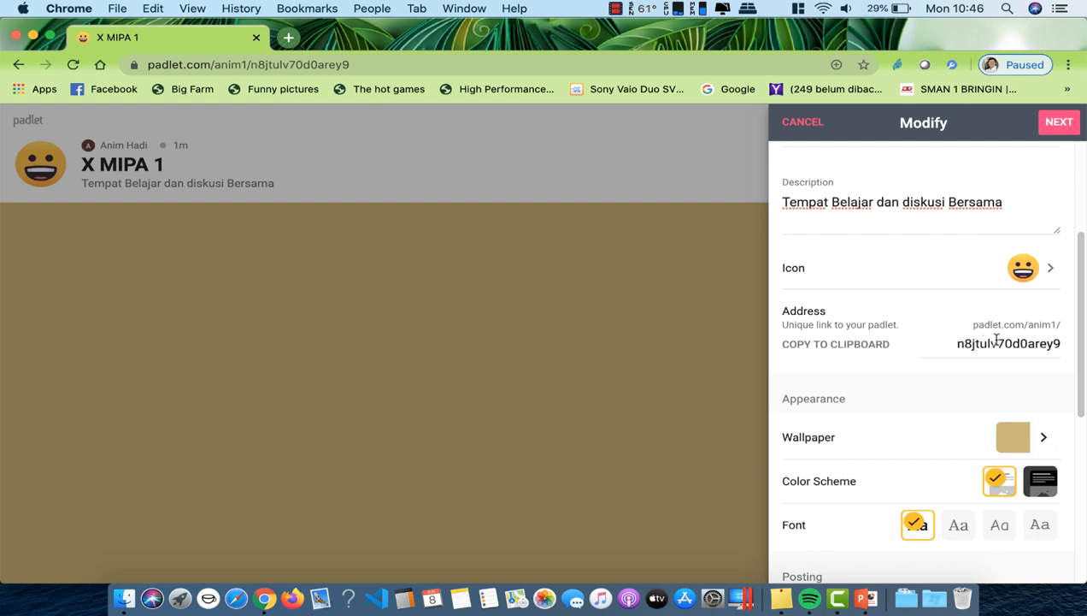
drag(958, 343, 1066, 346)
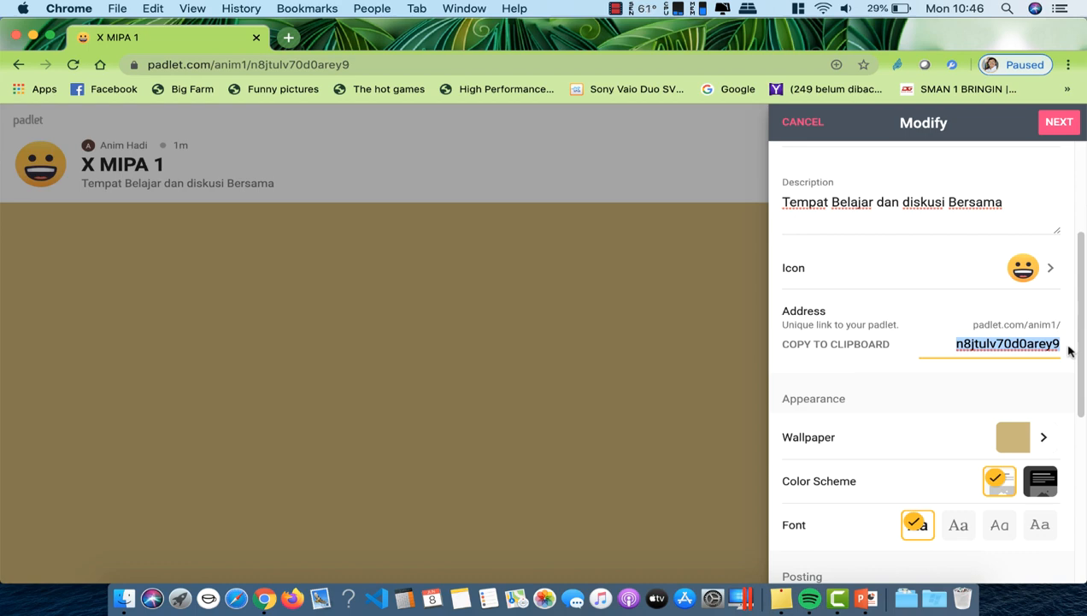
Step: Change the board's address slug to 'xmipa1'
text(xmipa)
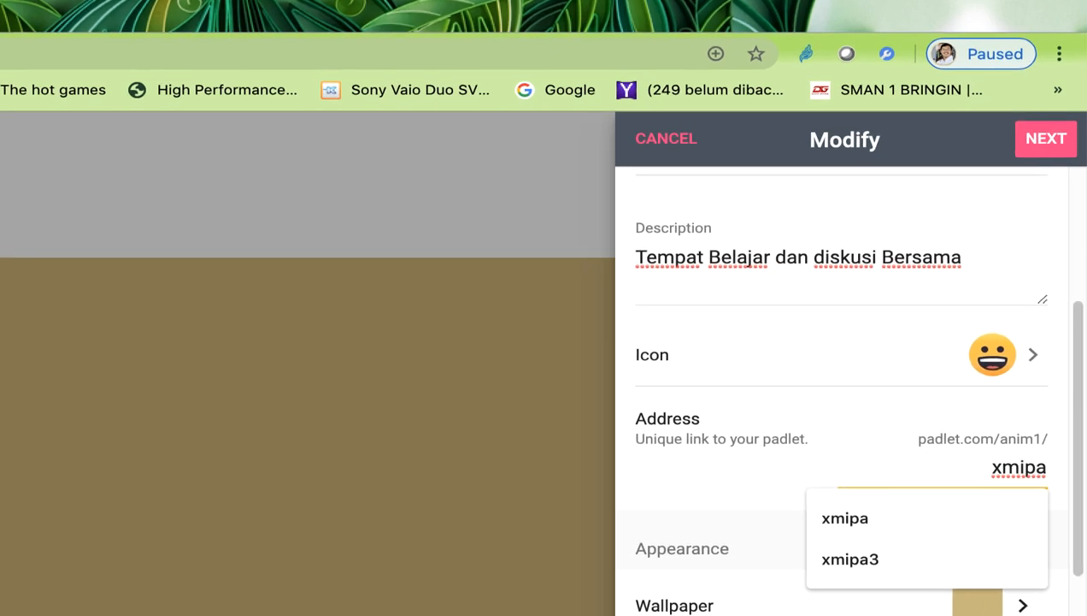
text(1)
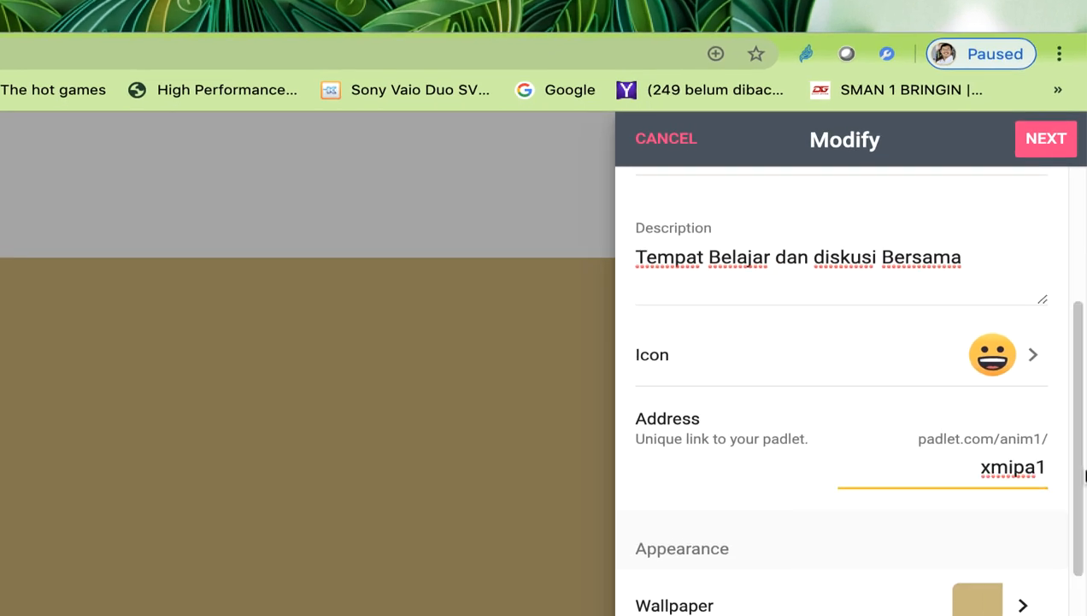
click(864, 540)
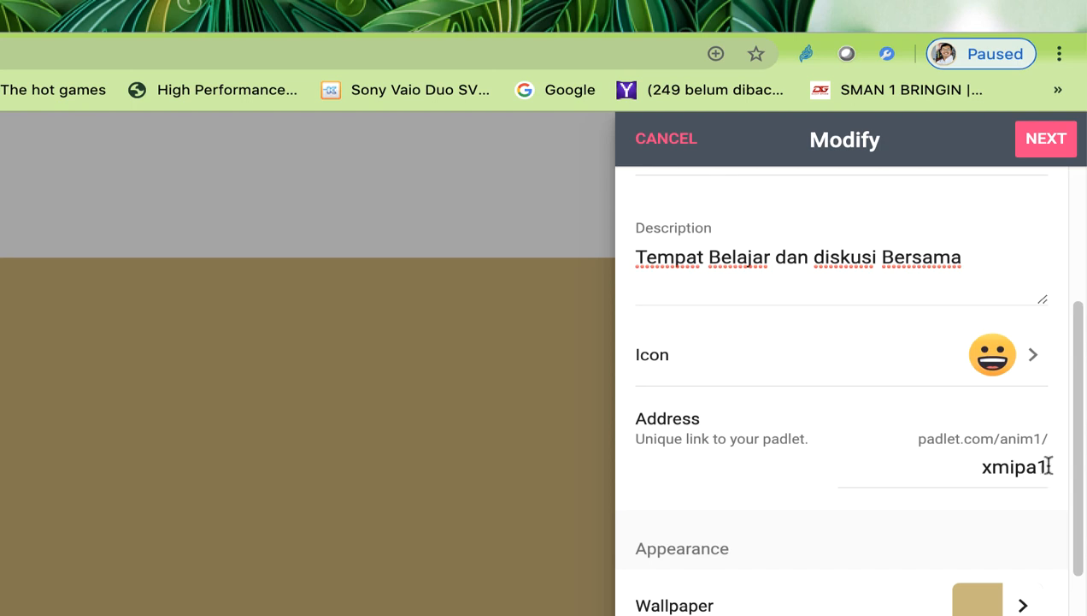
scroll(716, 482, up, 1)
scroll(717, 483, down, 3)
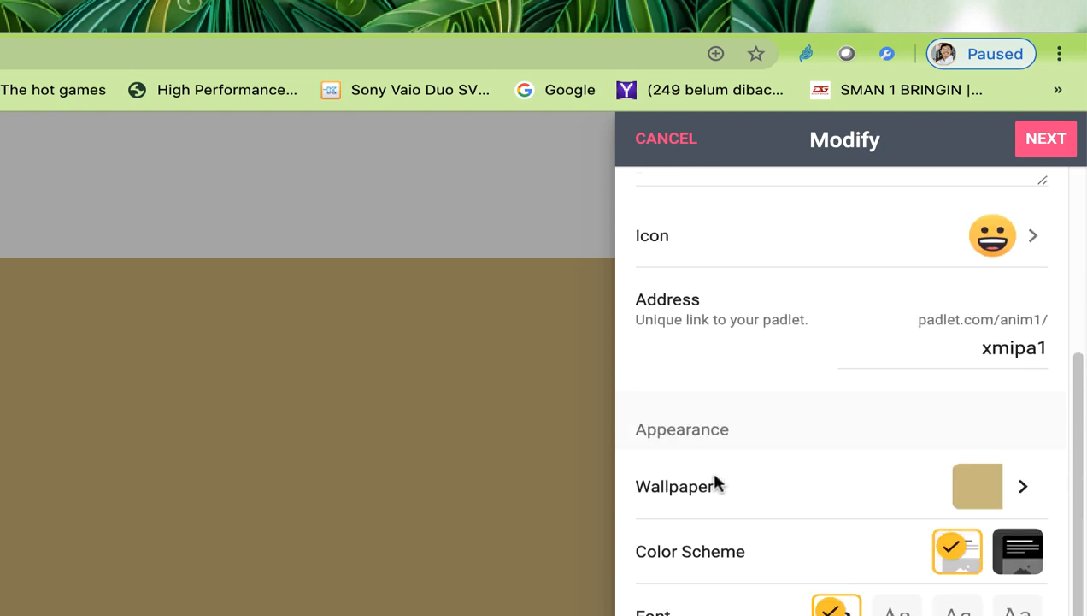
Step: Set the board wallpaper to the Sunset picture
click(1024, 478)
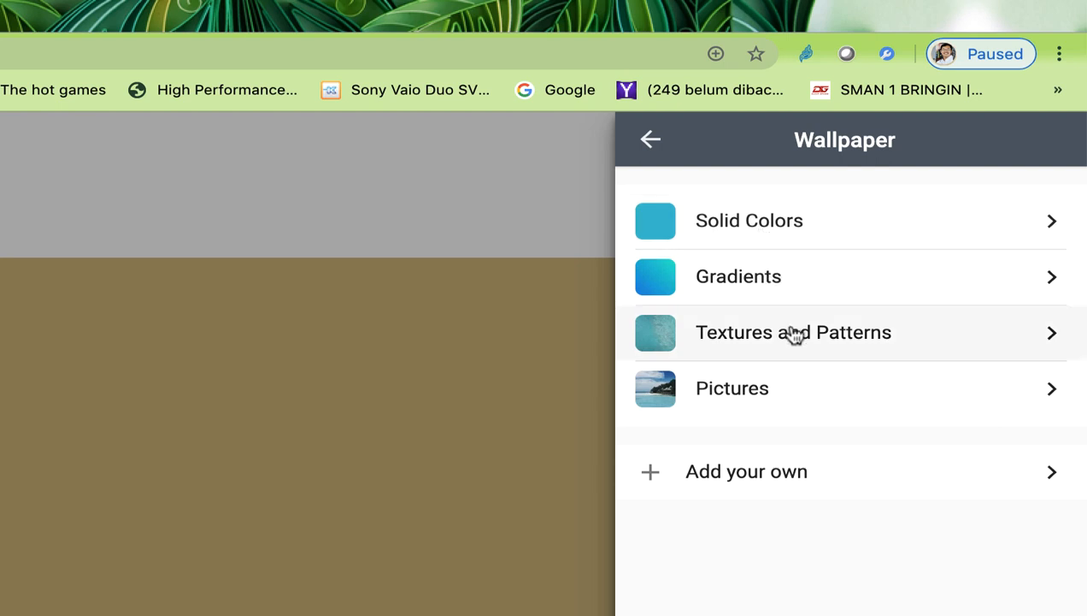
click(793, 393)
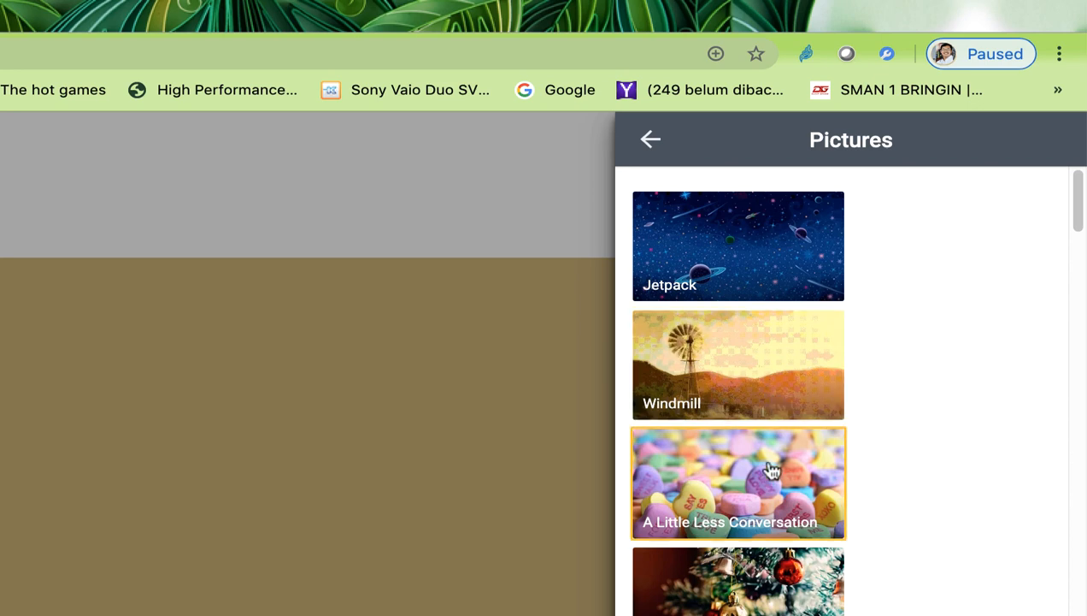
drag(1079, 195, 1084, 280)
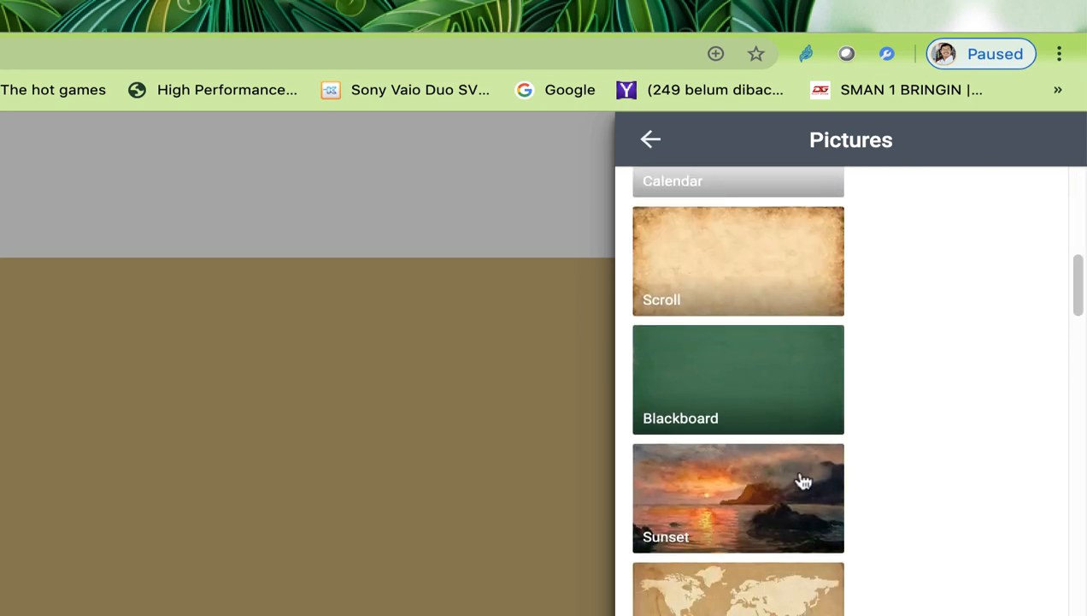
click(697, 504)
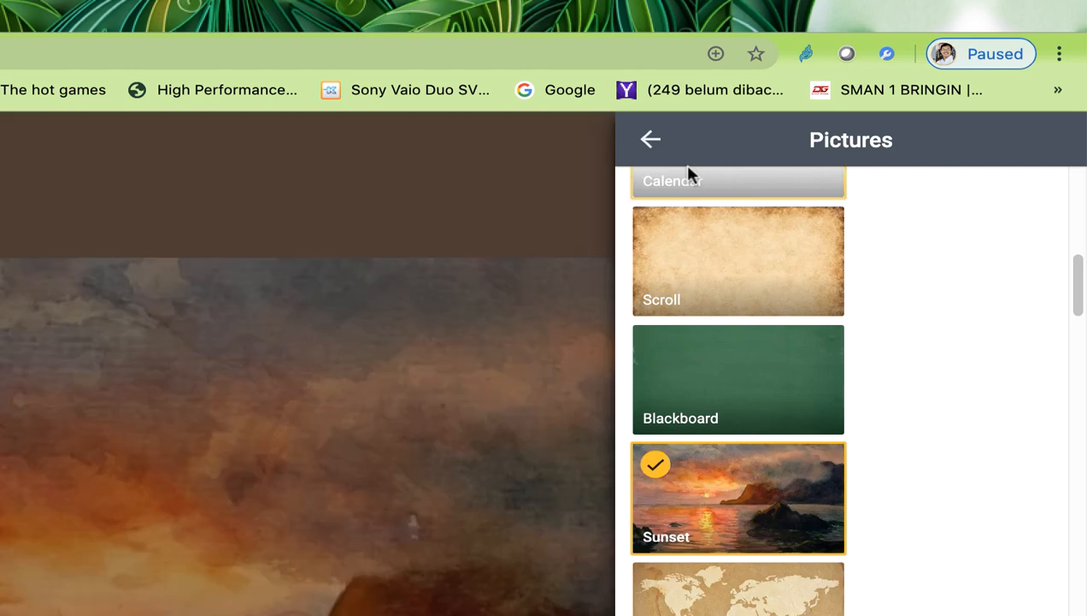
click(654, 145)
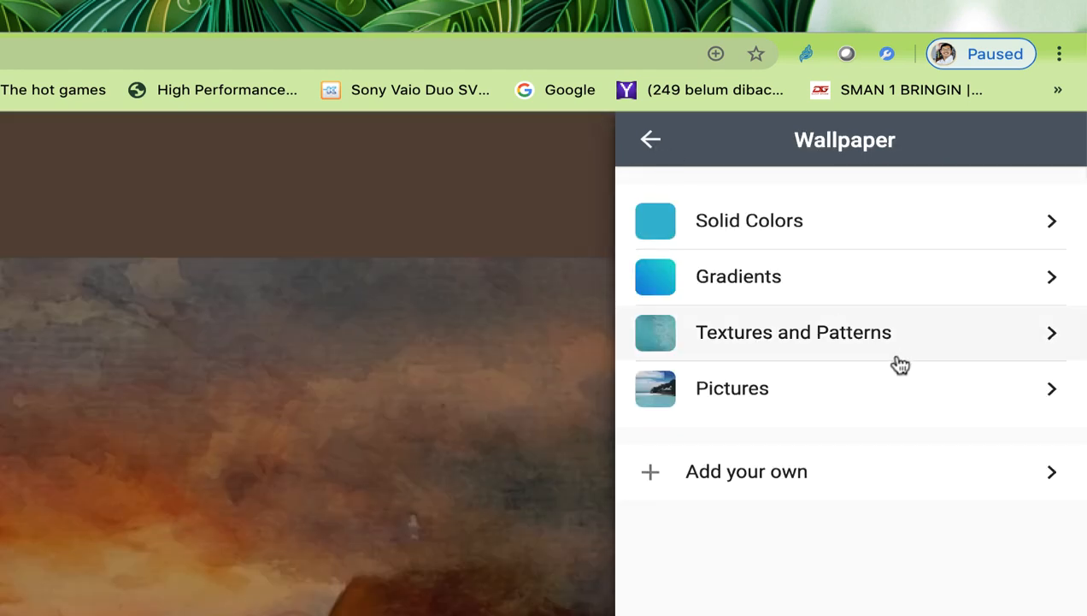
click(651, 139)
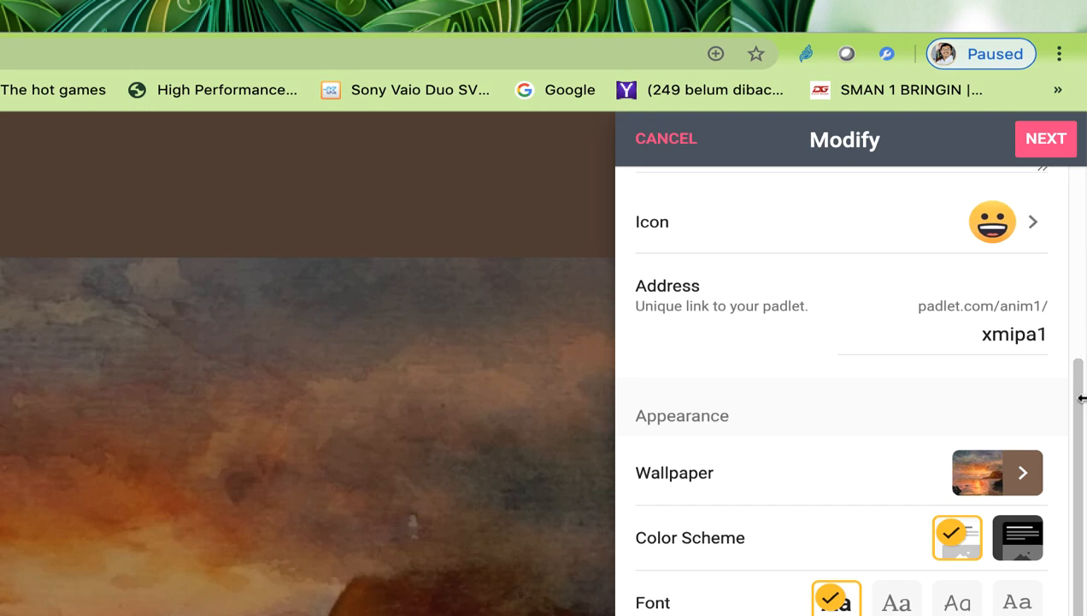
Step: Try the other title fonts, then keep the first font option
drag(1080, 400, 1083, 502)
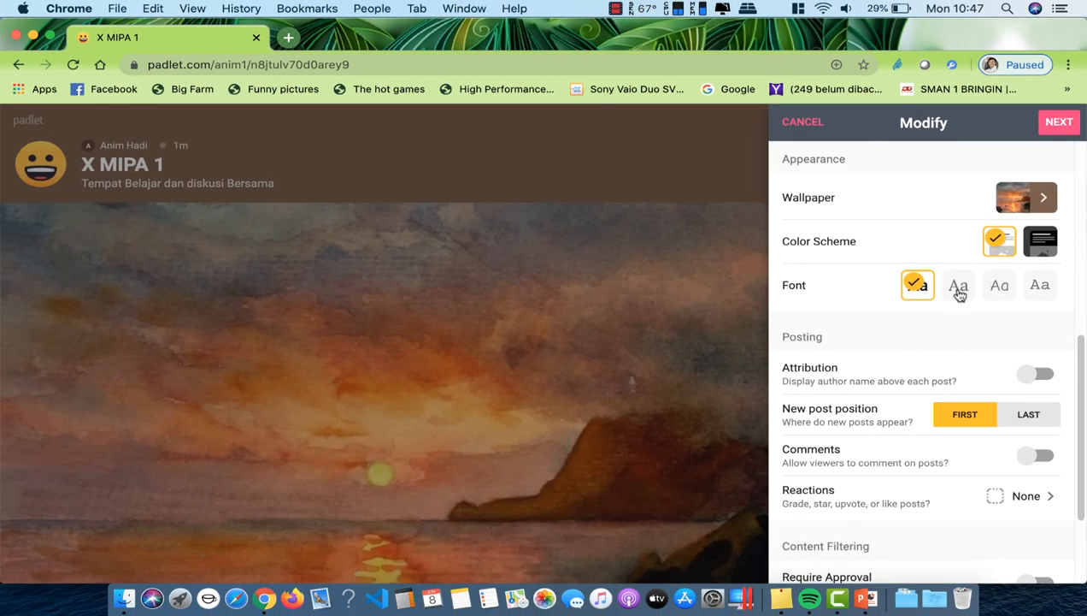
click(898, 381)
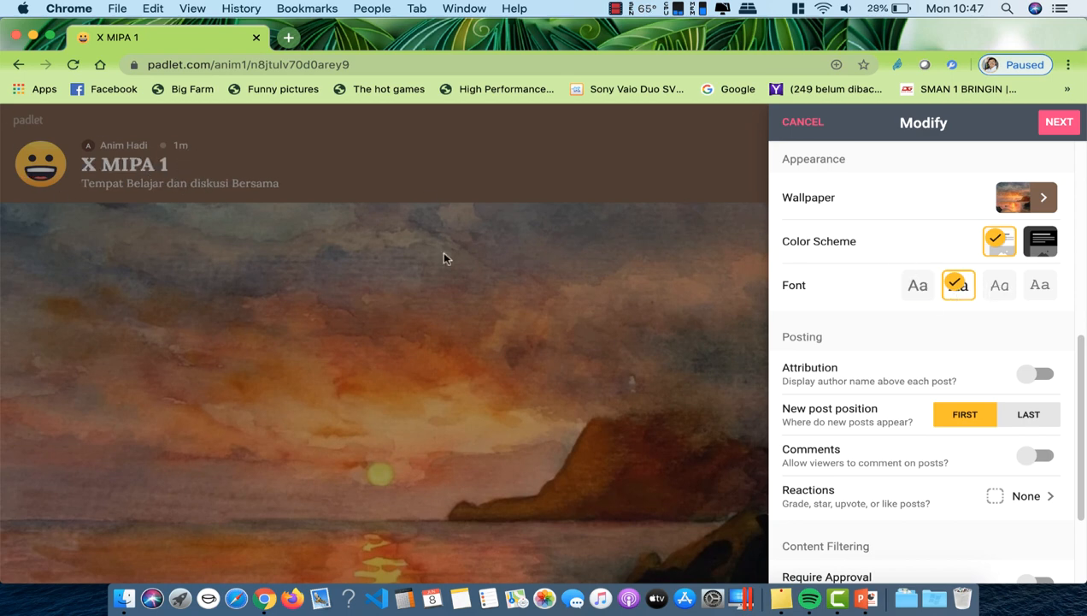
click(1005, 292)
click(1046, 295)
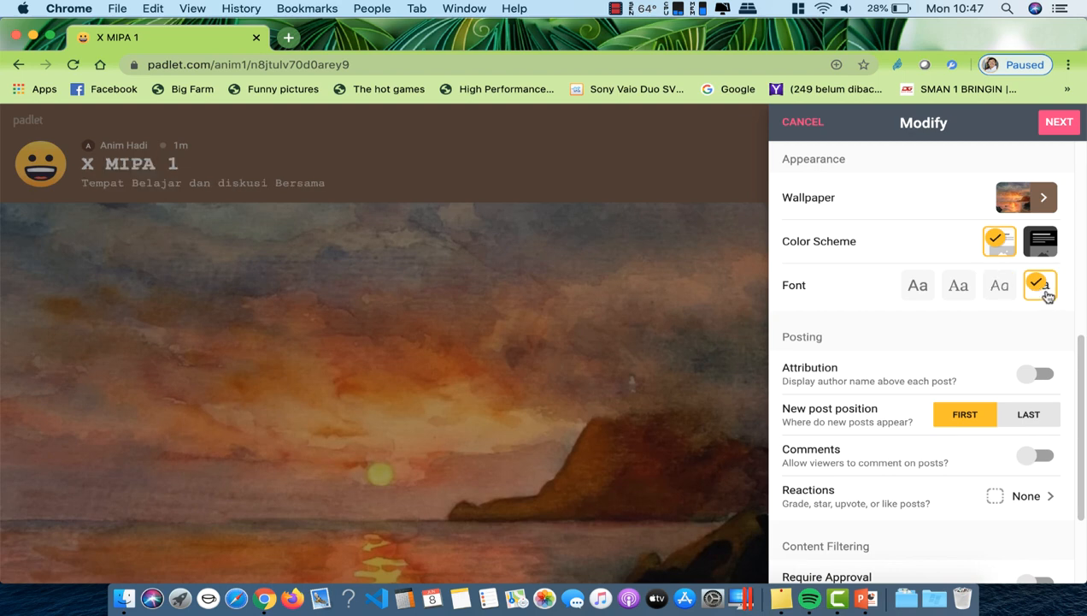
click(919, 295)
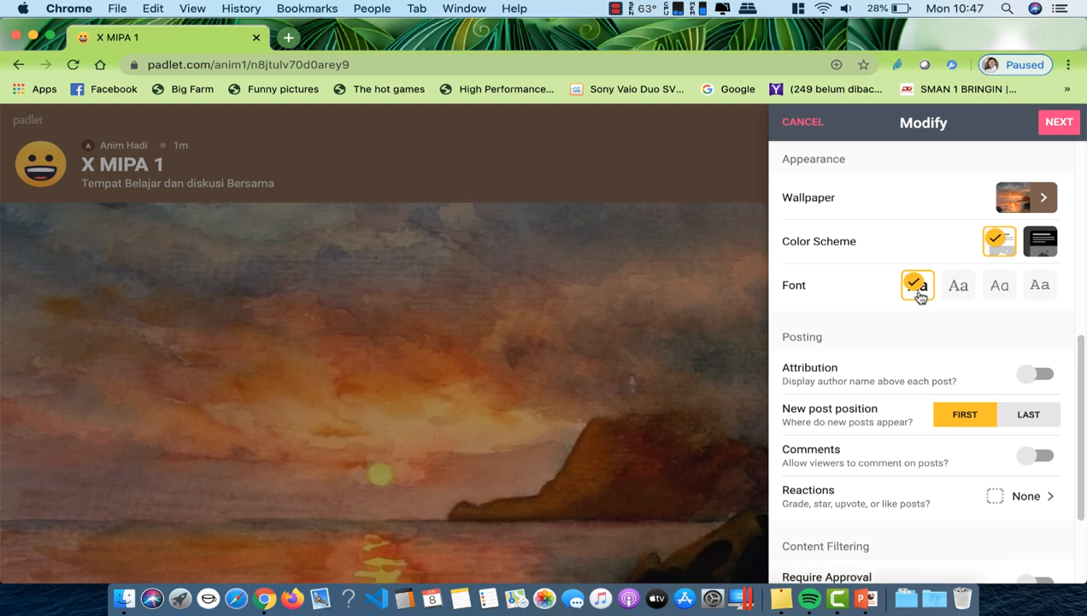
scroll(858, 326, down, 3)
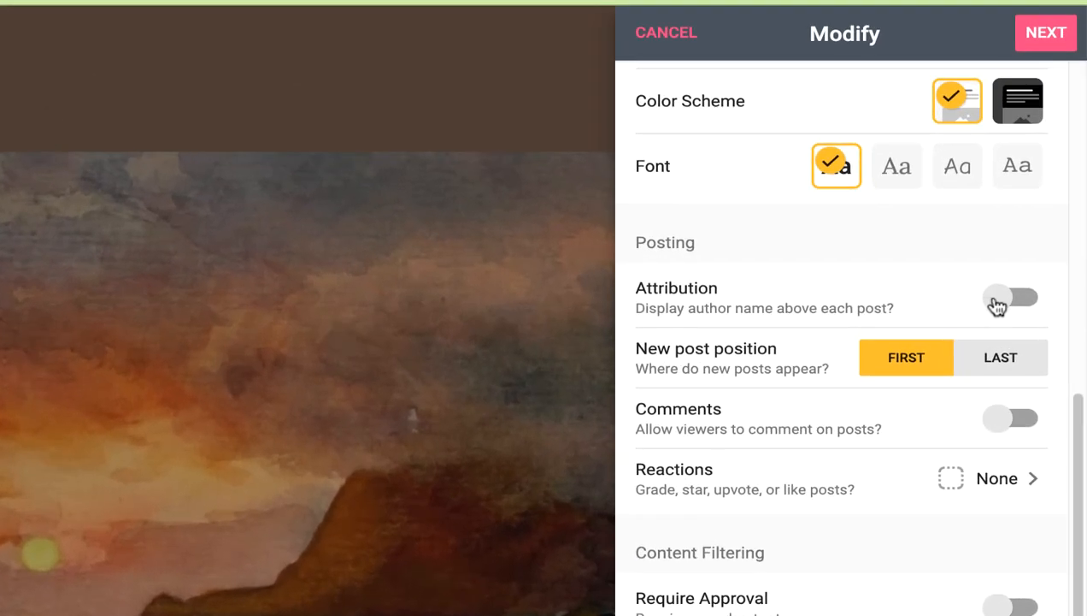
Step: Turn on Attribution and Comments, then bring up the Reactions options
click(998, 301)
scroll(795, 308, up, 1)
scroll(795, 308, down, 2)
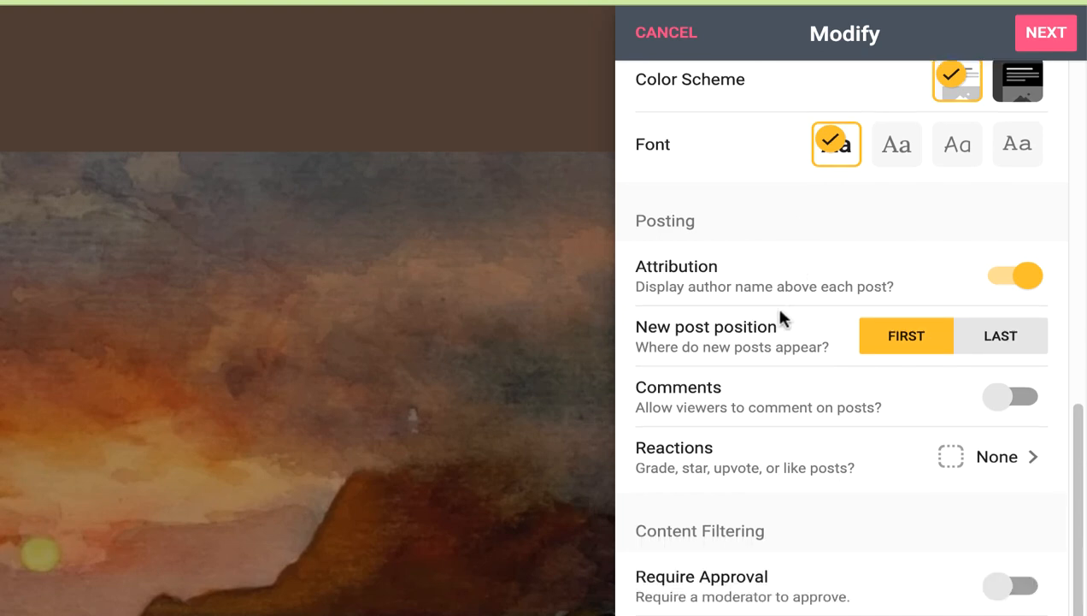
scroll(780, 318, down, 1)
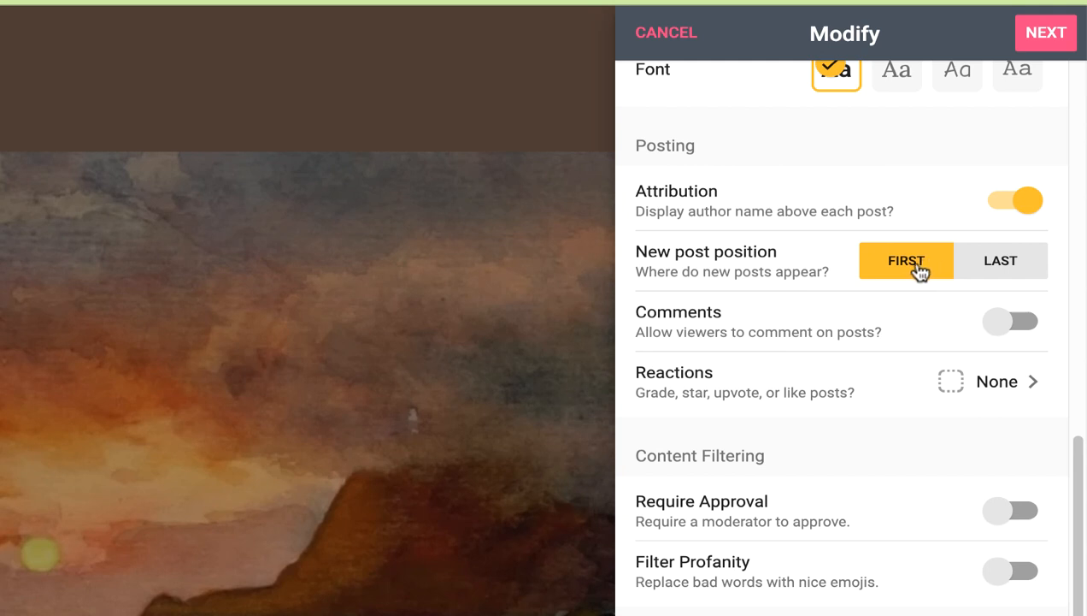
click(1001, 329)
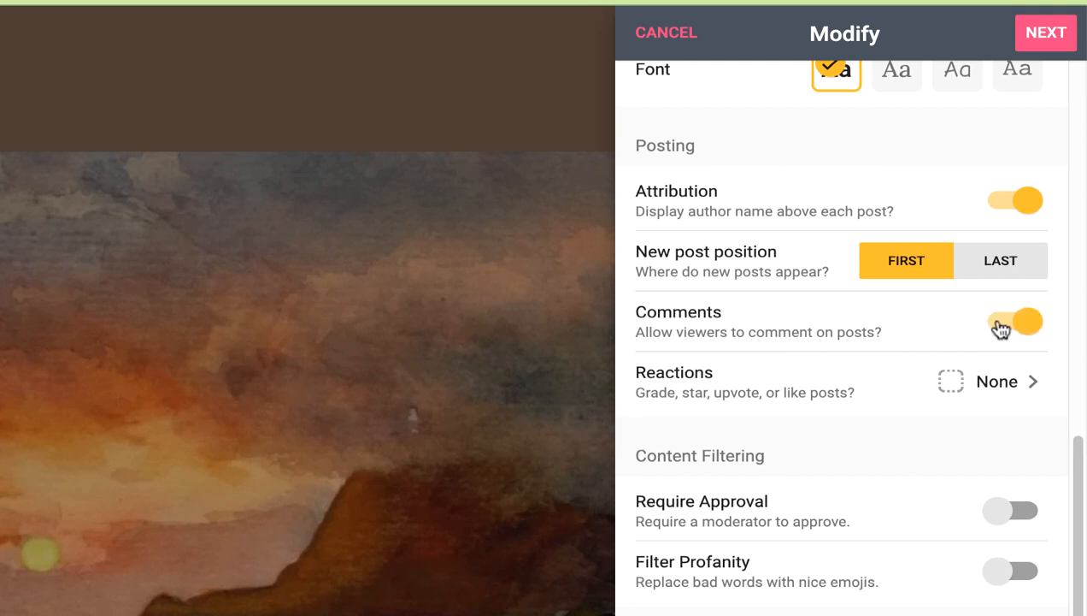
click(973, 391)
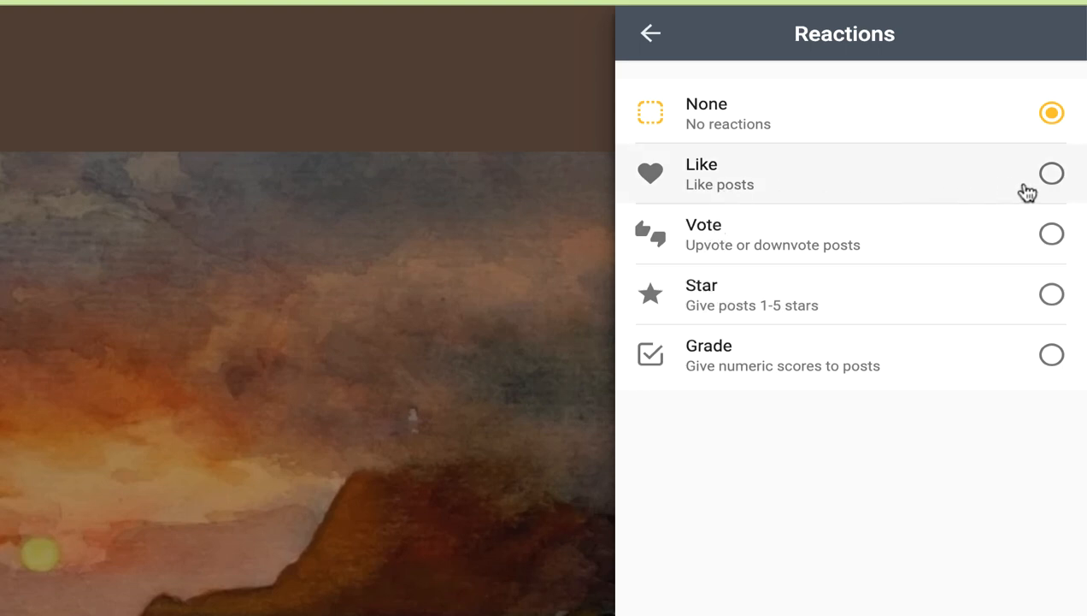
Step: Set the board's reaction type to Like and return to the Modify settings
click(1050, 178)
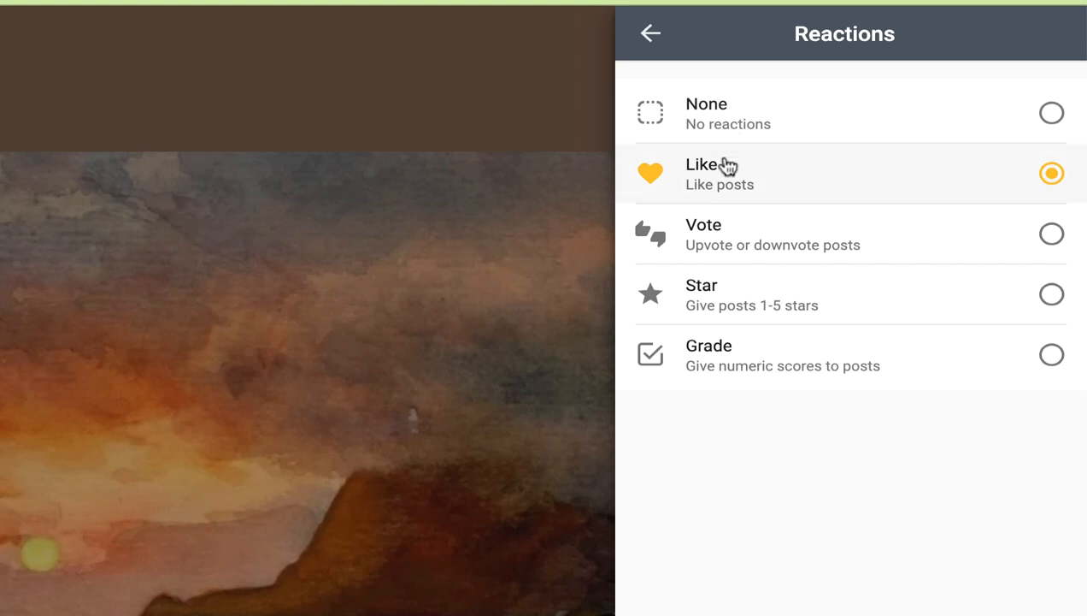
click(648, 35)
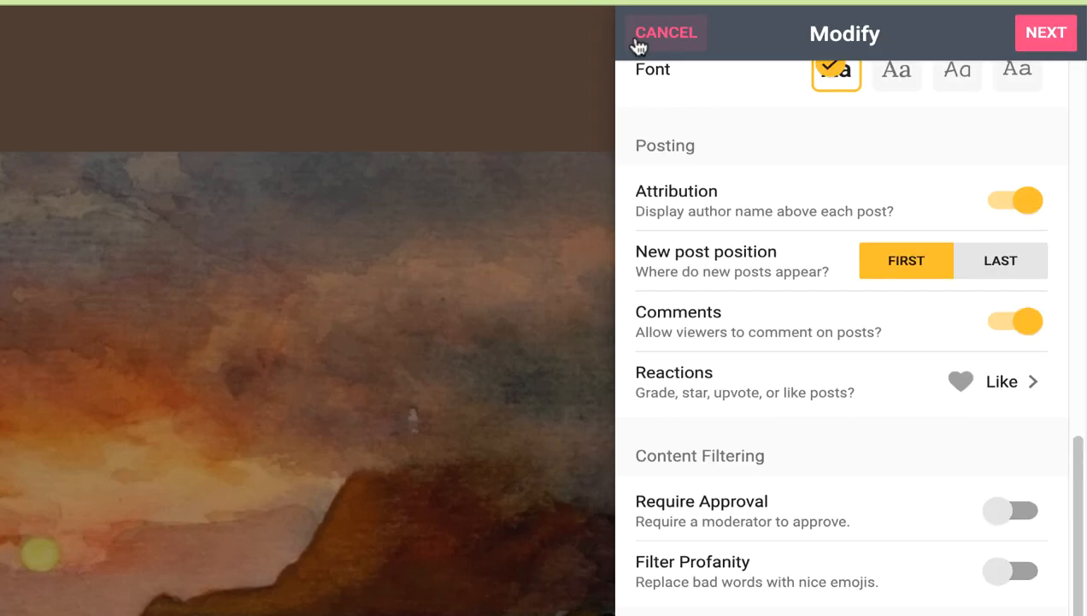
scroll(823, 243, down, 1)
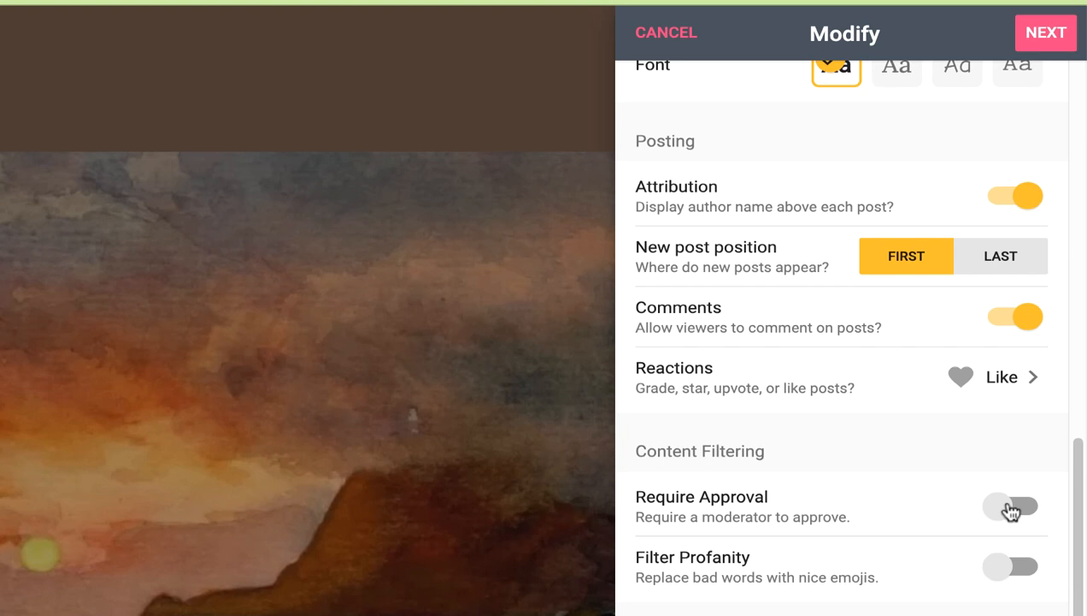
Step: Enable Filter Profanity, save the settings, and close the setup message
click(1001, 574)
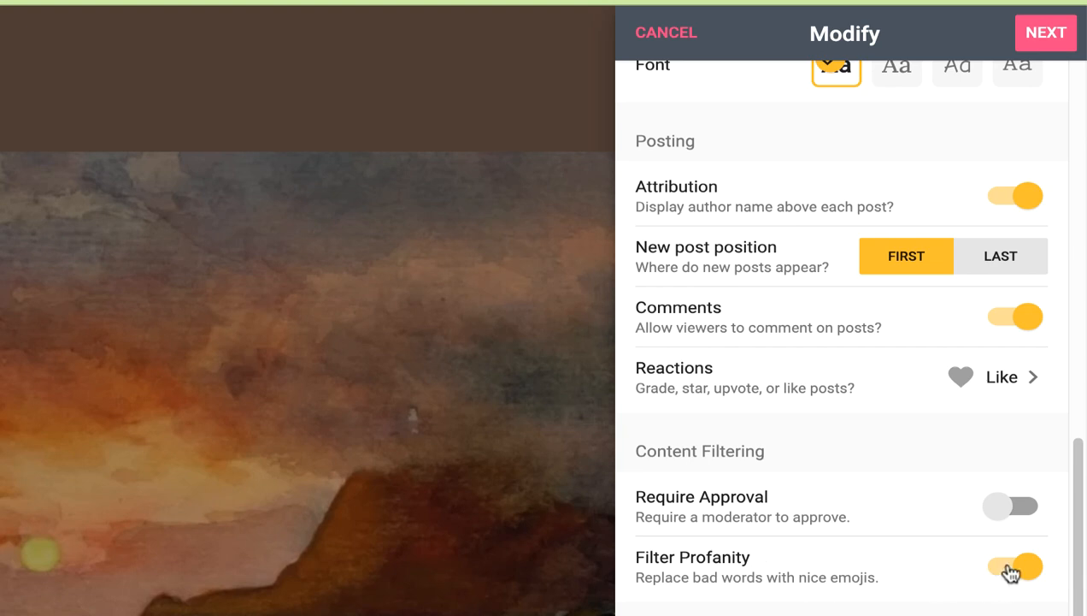
click(1045, 43)
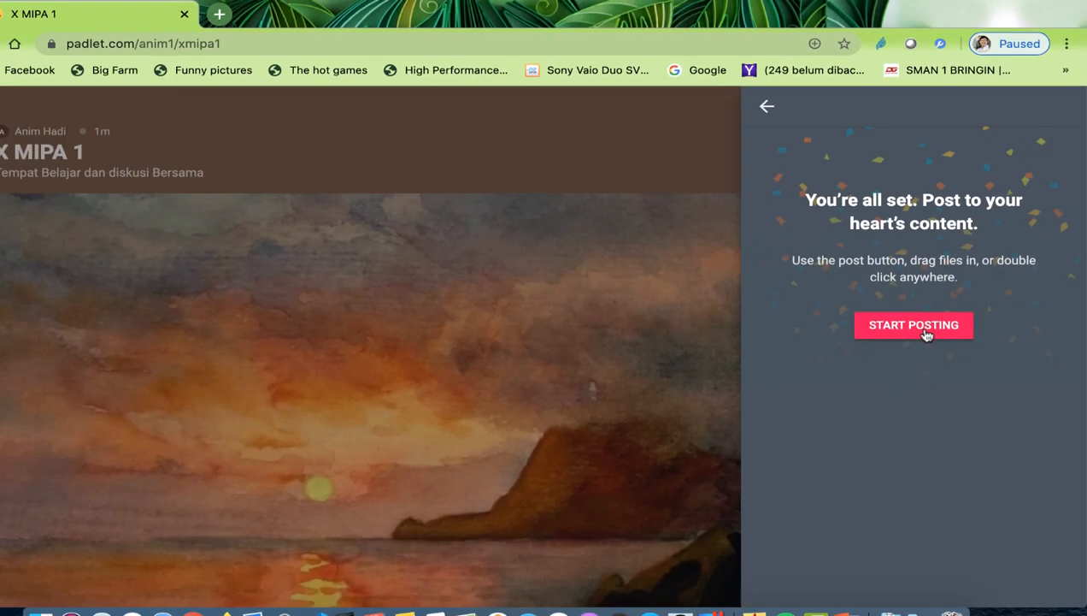
click(867, 340)
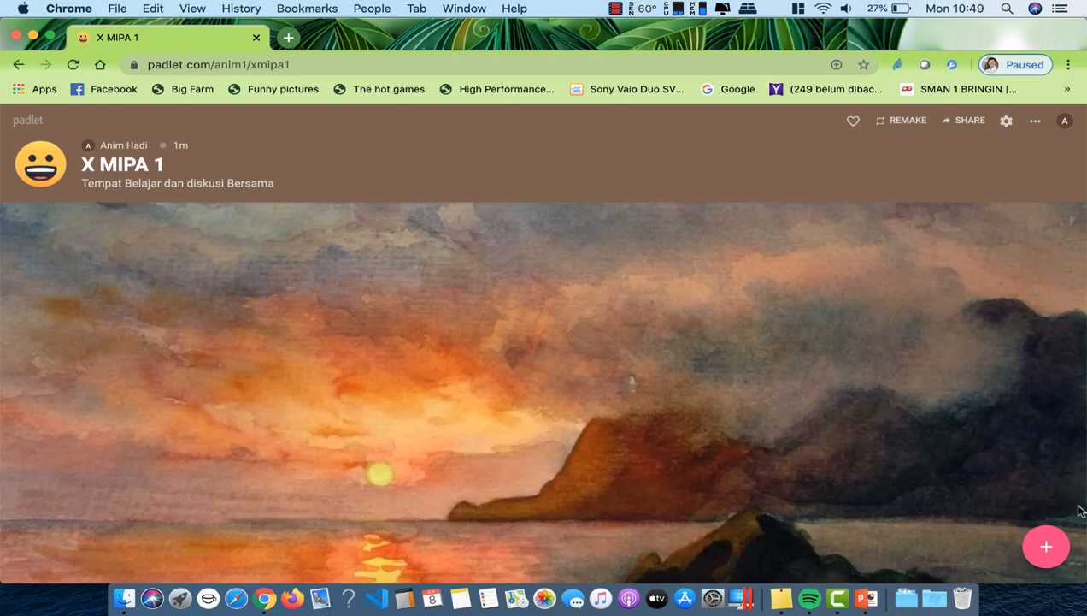
Step: Start a new post titled 'RPP sesuai SE Mendikbud no 14 tahun 2019' with body 'Contoh RPP'
click(1048, 549)
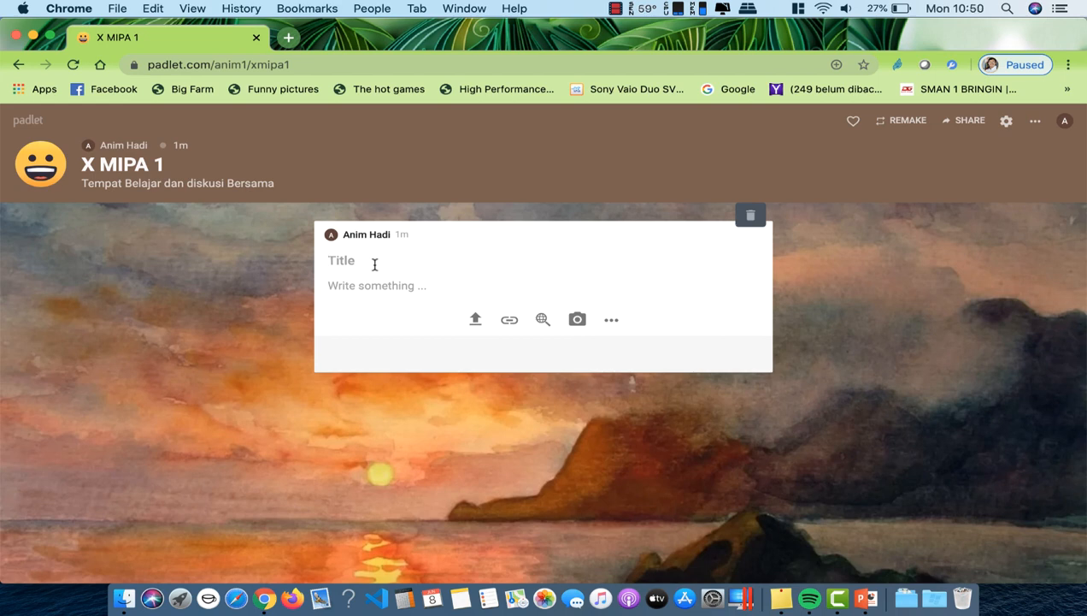
text(RPP sesuai S)
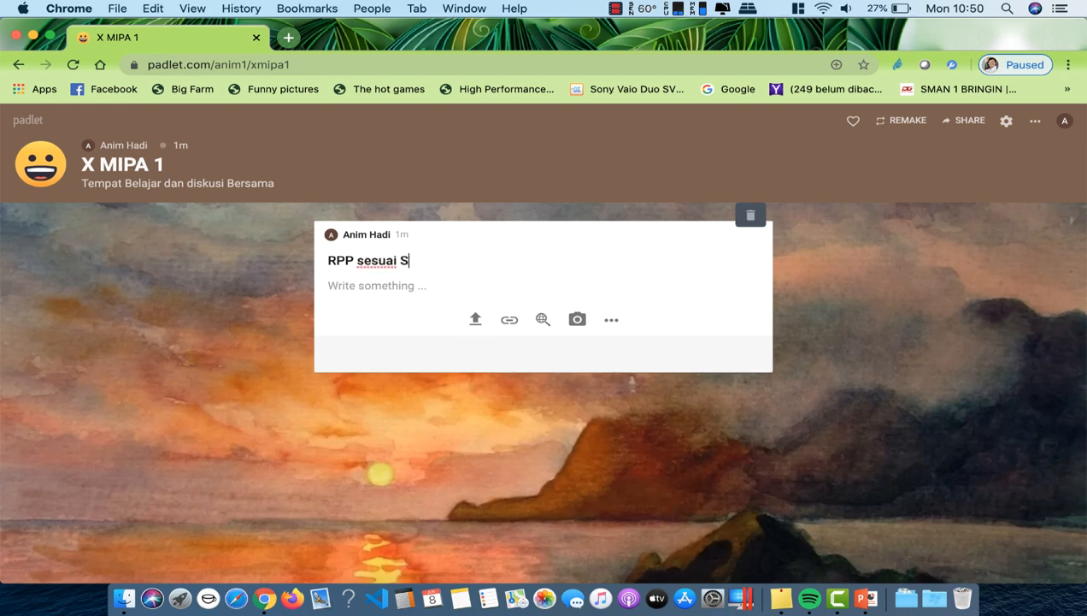
text(E Ment)
key(BackSpace)
text(dikbud no 14)
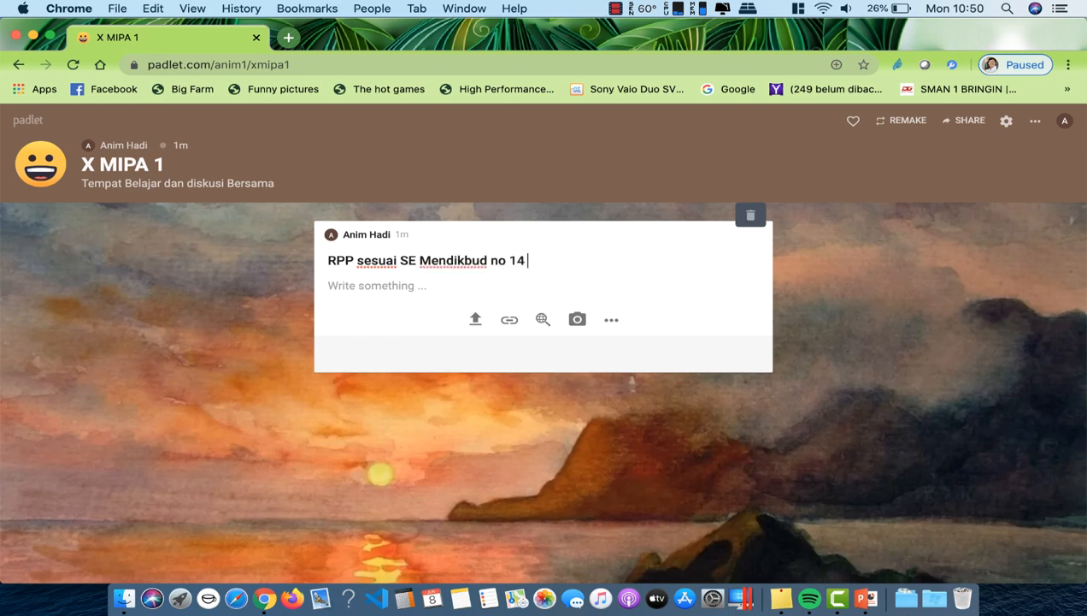
text( tahun 2019)
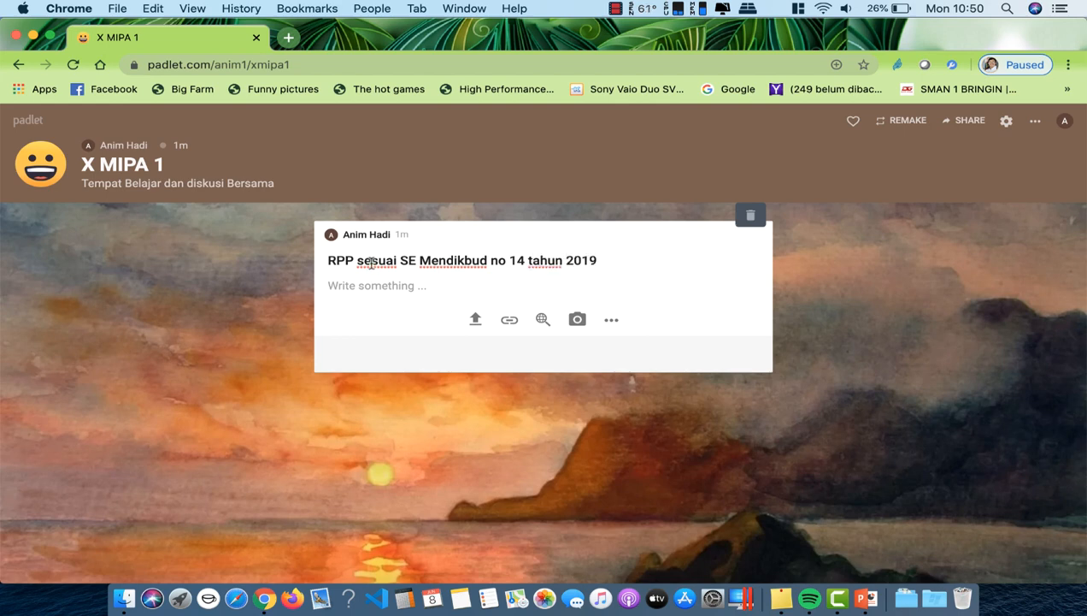
click(369, 290)
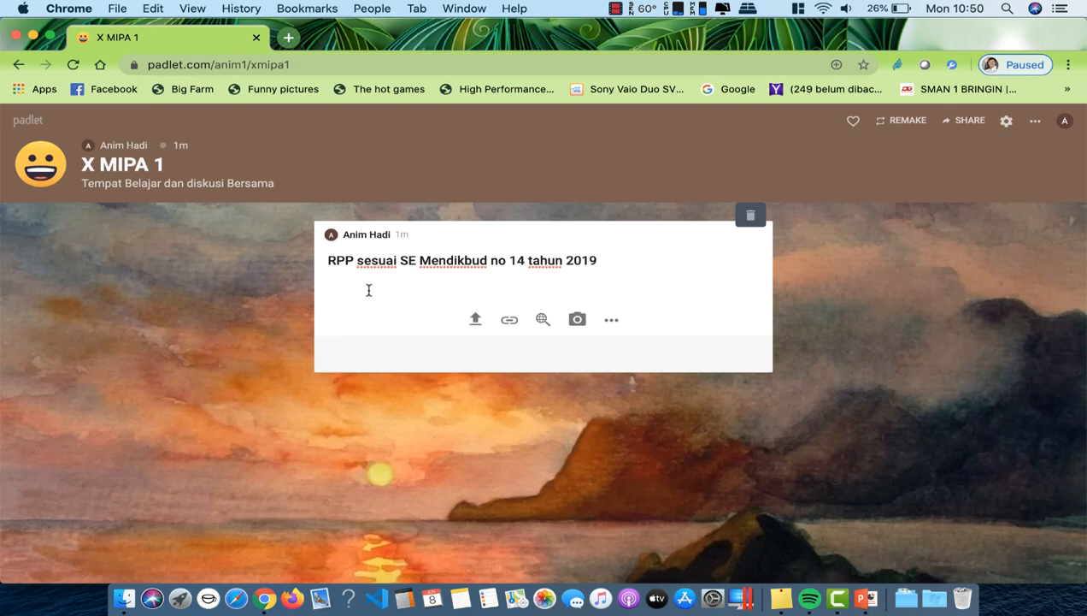
text(Contoh RPP)
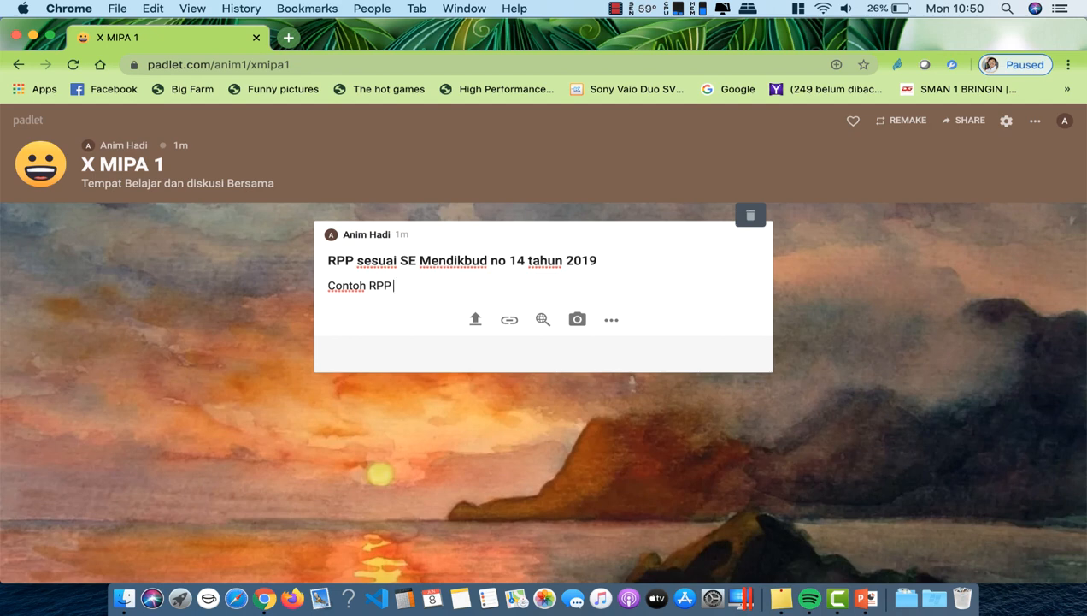
Step: Upload RPP INSPIRATIF-SMA.pptx from Desktop > Materi padlet as the post's attachment
click(476, 321)
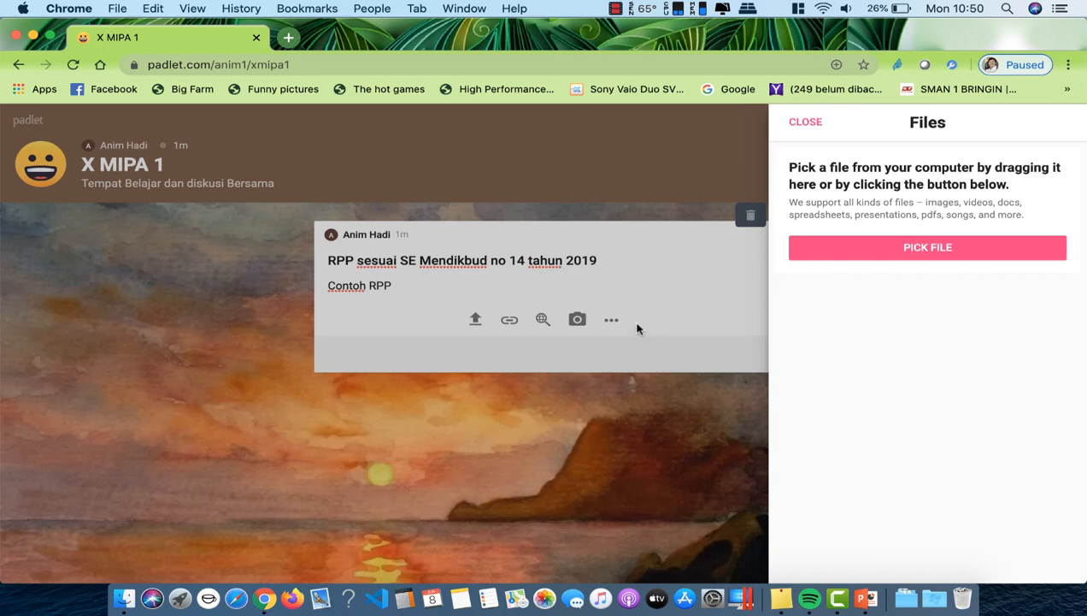
click(927, 250)
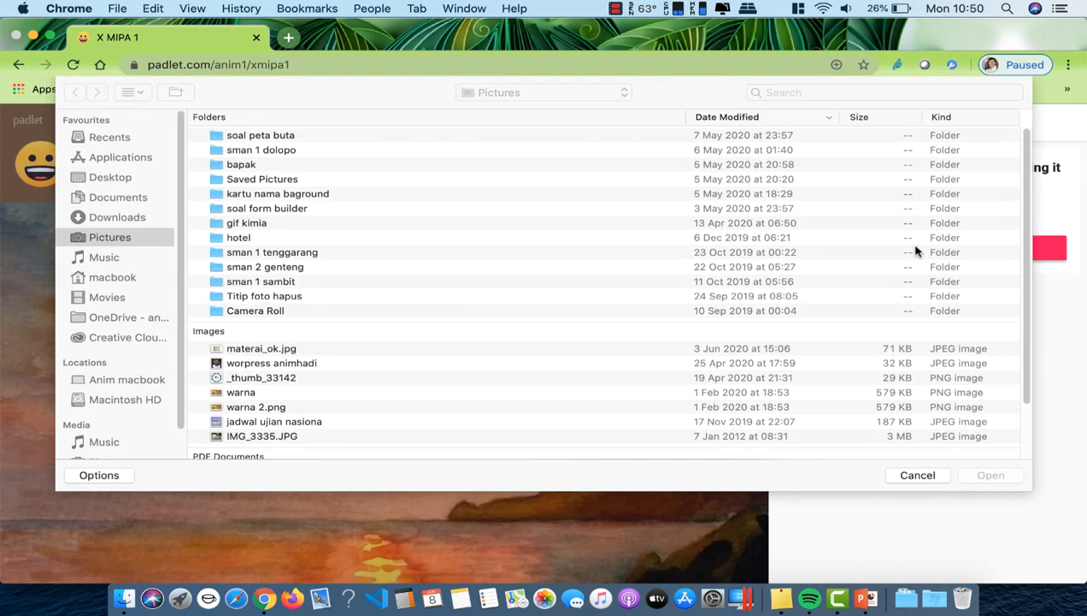
click(109, 178)
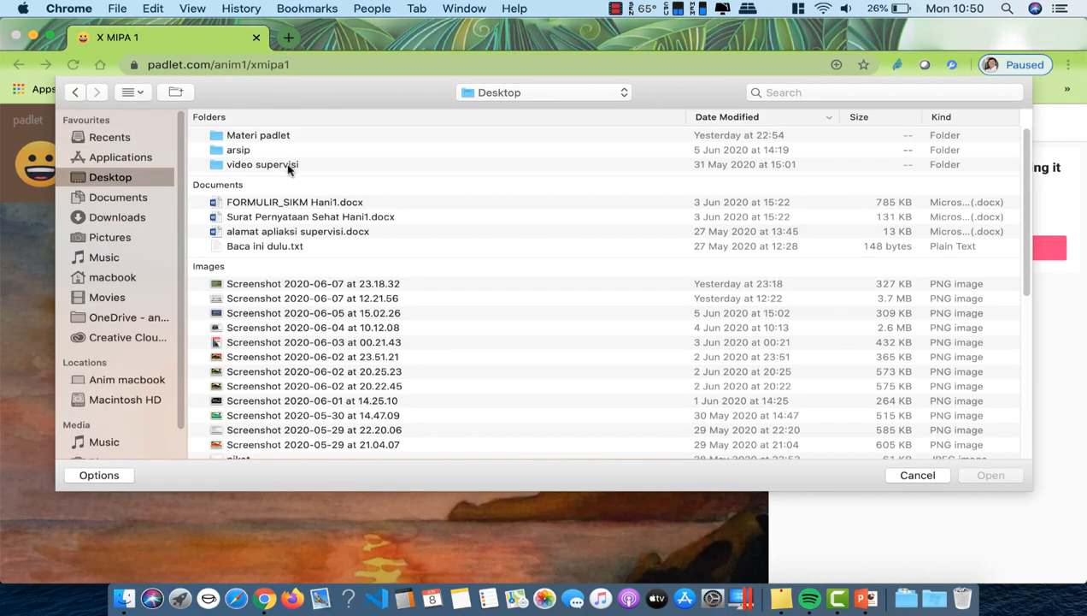
double_click(231, 138)
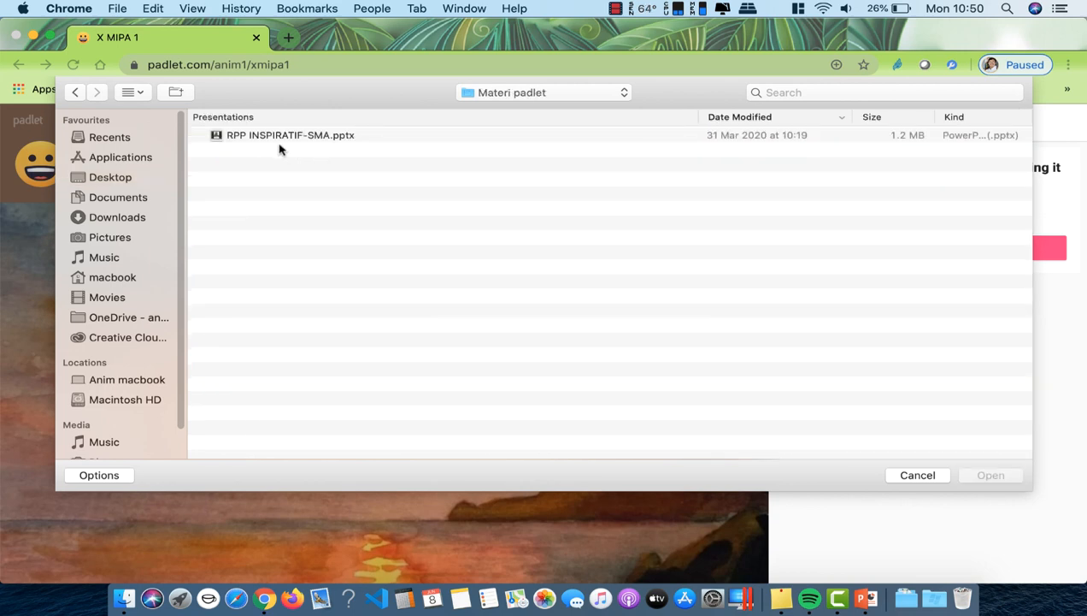
click(280, 136)
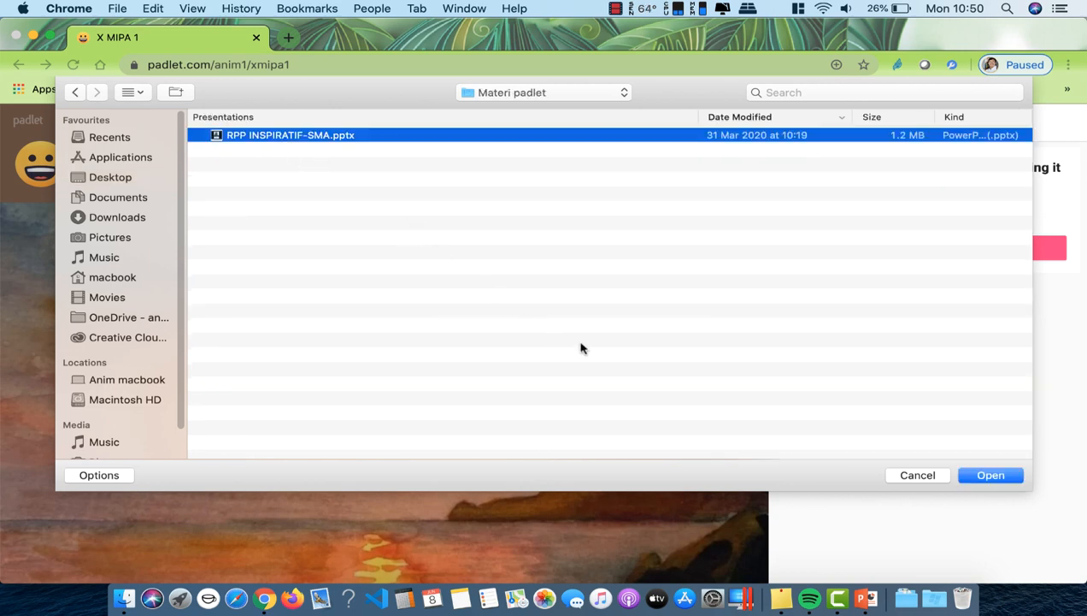
click(992, 475)
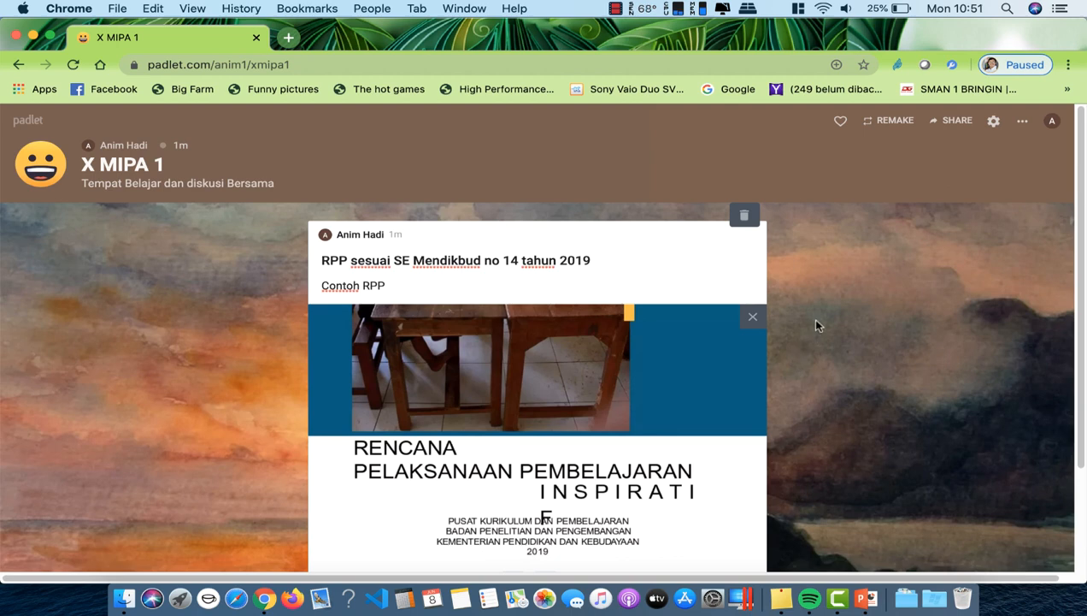
Step: Publish the RPP post on the board
scroll(650, 433, down, 3)
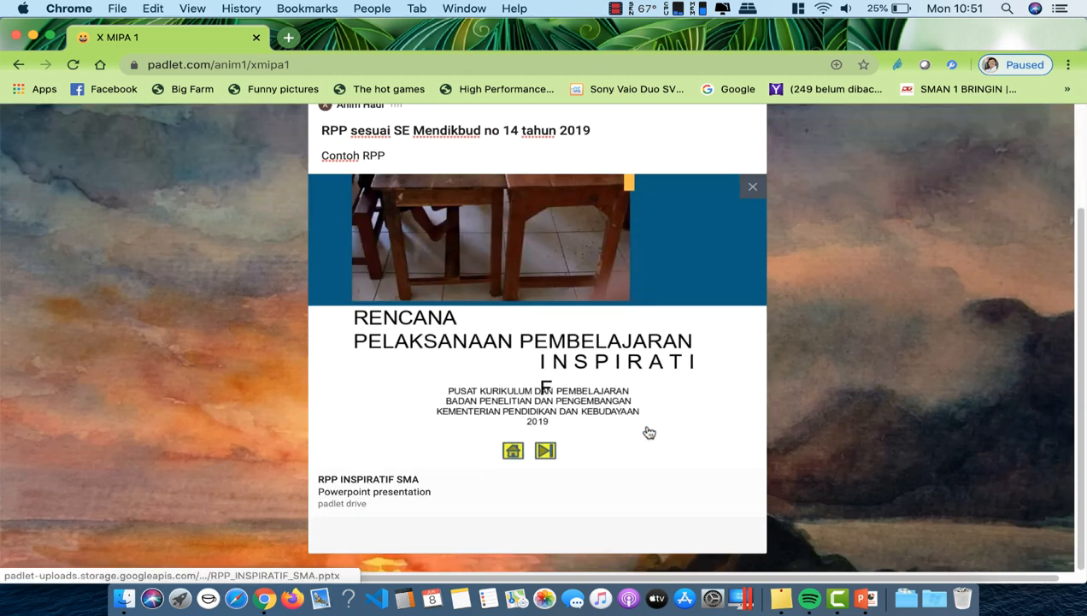
scroll(649, 433, up, 3)
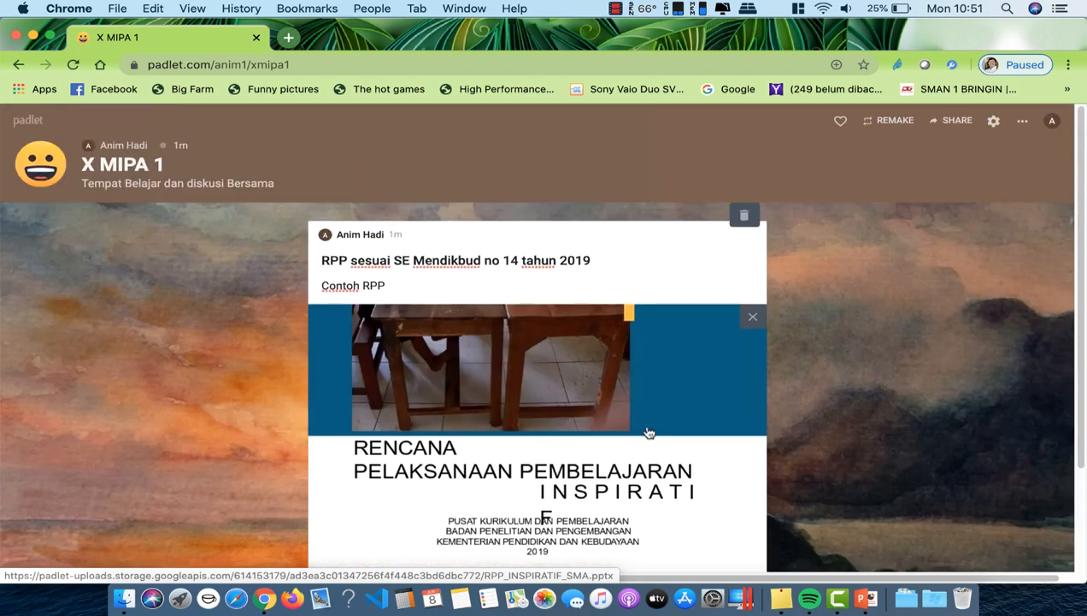
scroll(650, 433, down, 1)
click(880, 404)
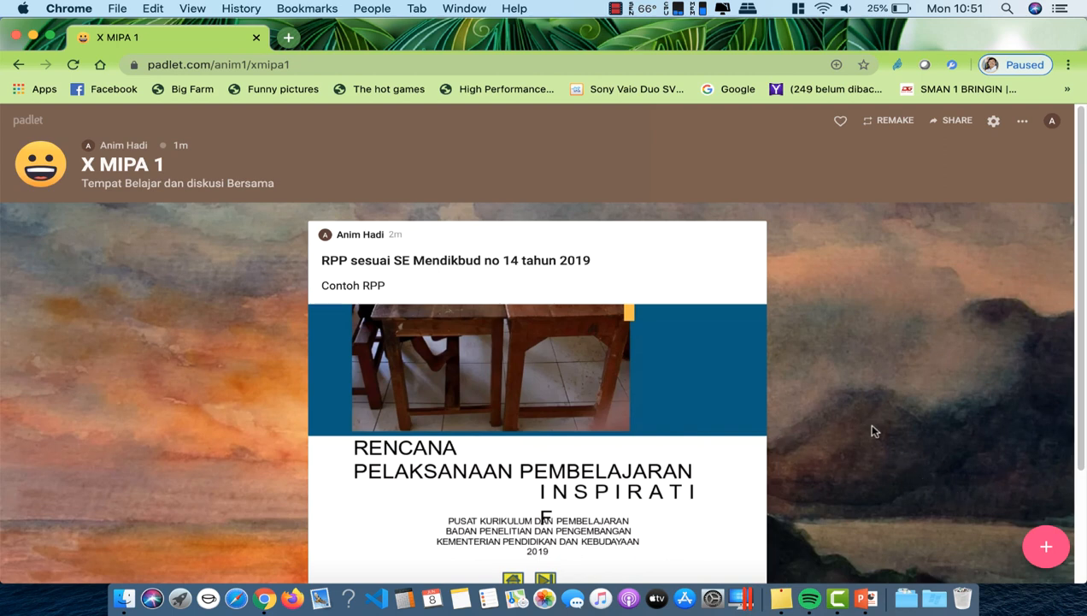
Step: Start a second post awaiting a web link, and open a new Chrome tab
click(1048, 547)
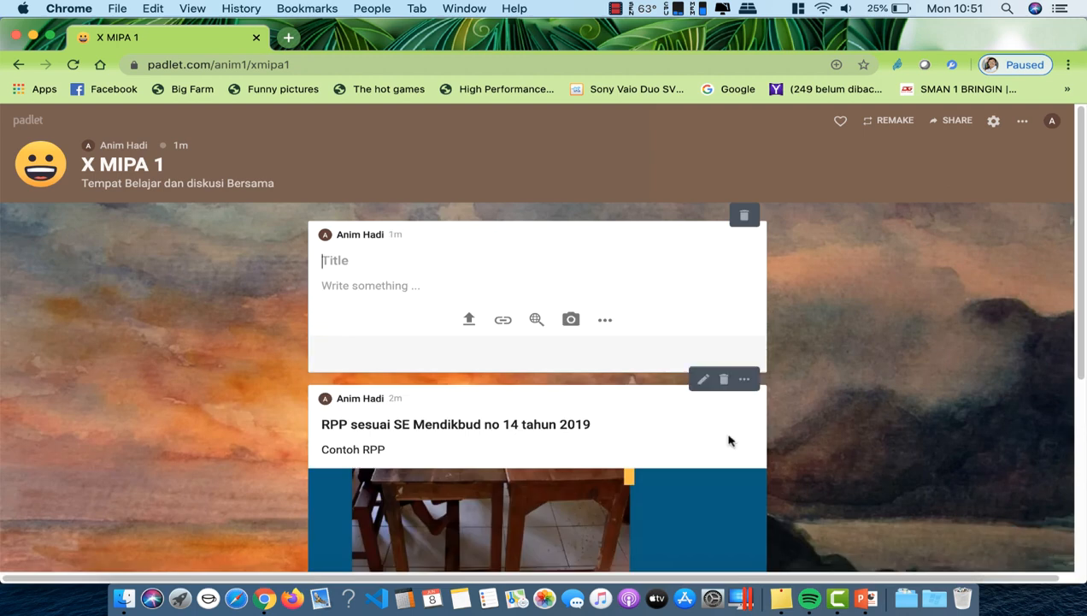
click(505, 323)
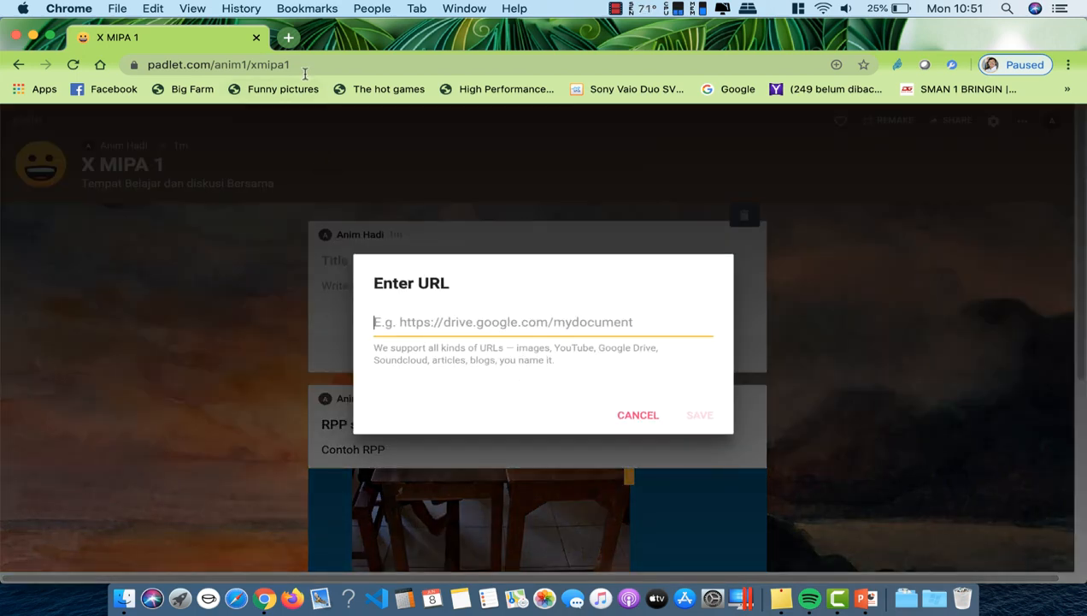
click(288, 40)
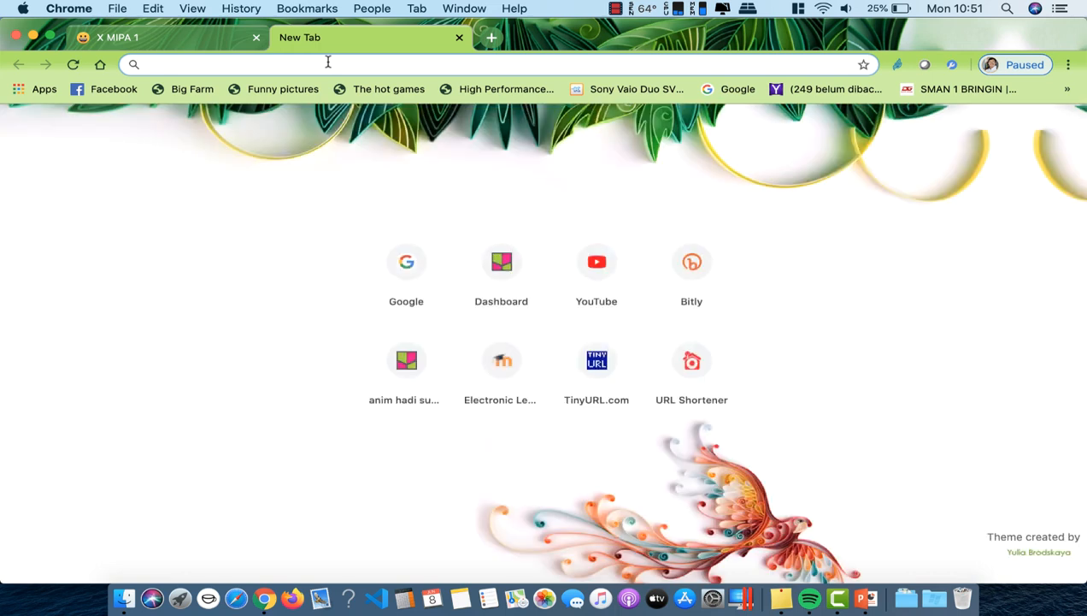
Step: Go to youtube.com from the new tab's address bar
text(yo)
key(Return)
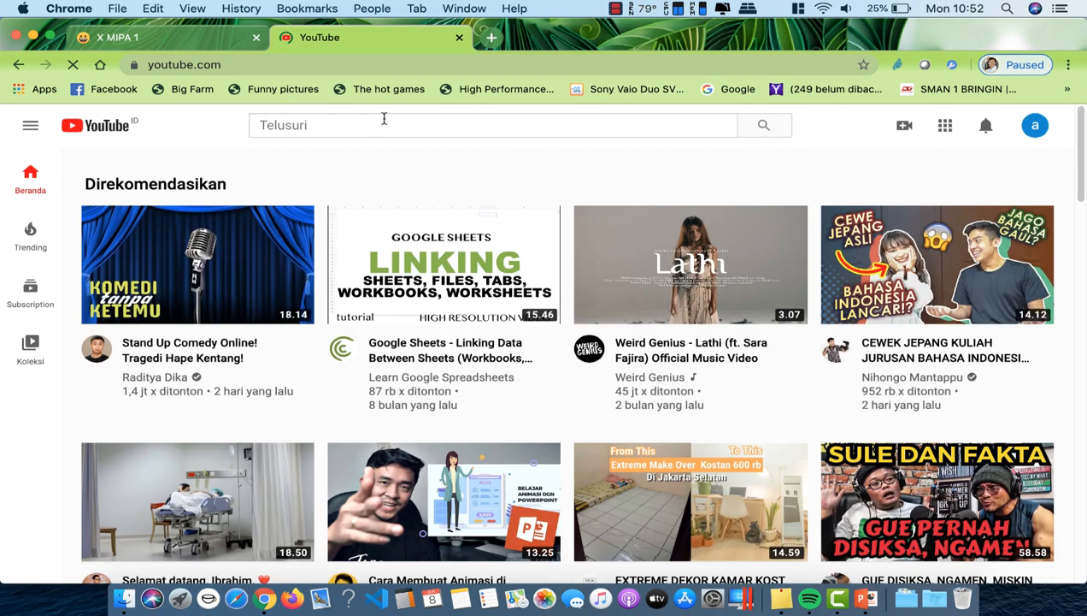
Step: Search YouTube for 'telaah rpp 1 lembar'
click(377, 121)
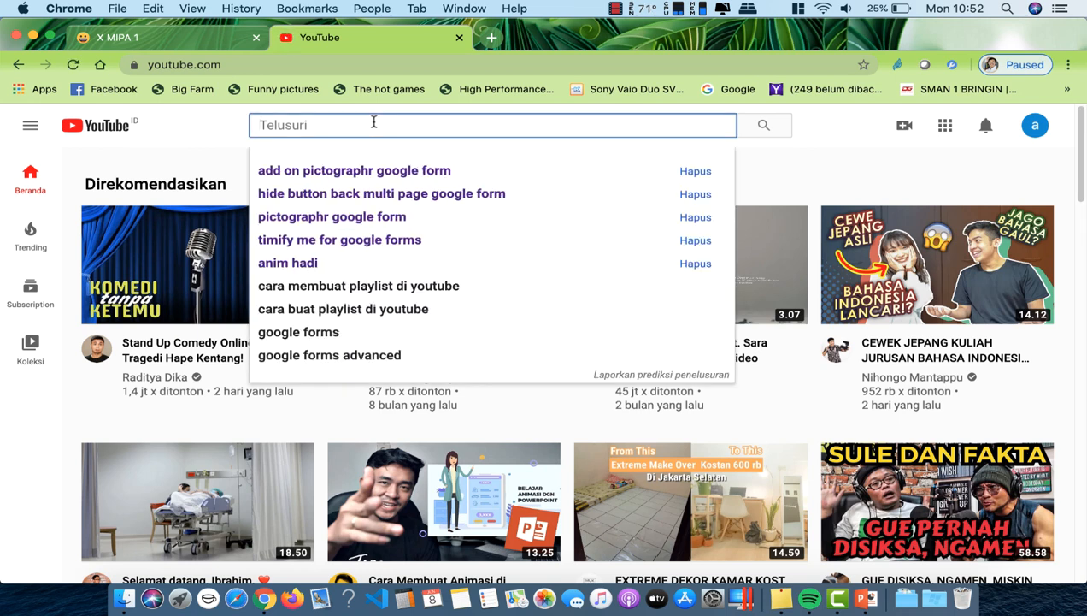
text(rp)
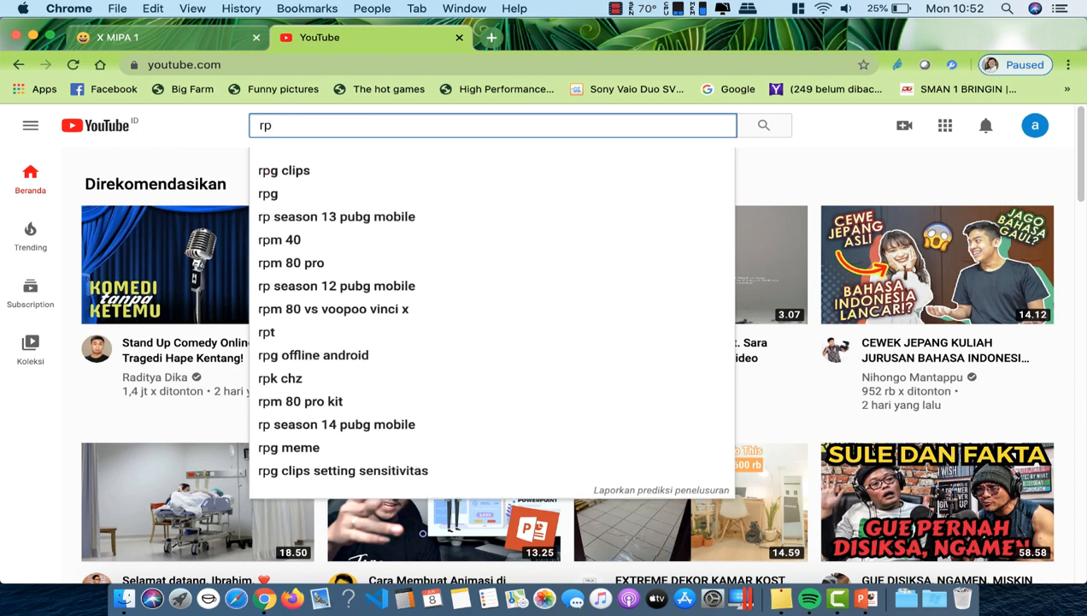
key(BackSpace)
key(BackSpace)
text(telaa)
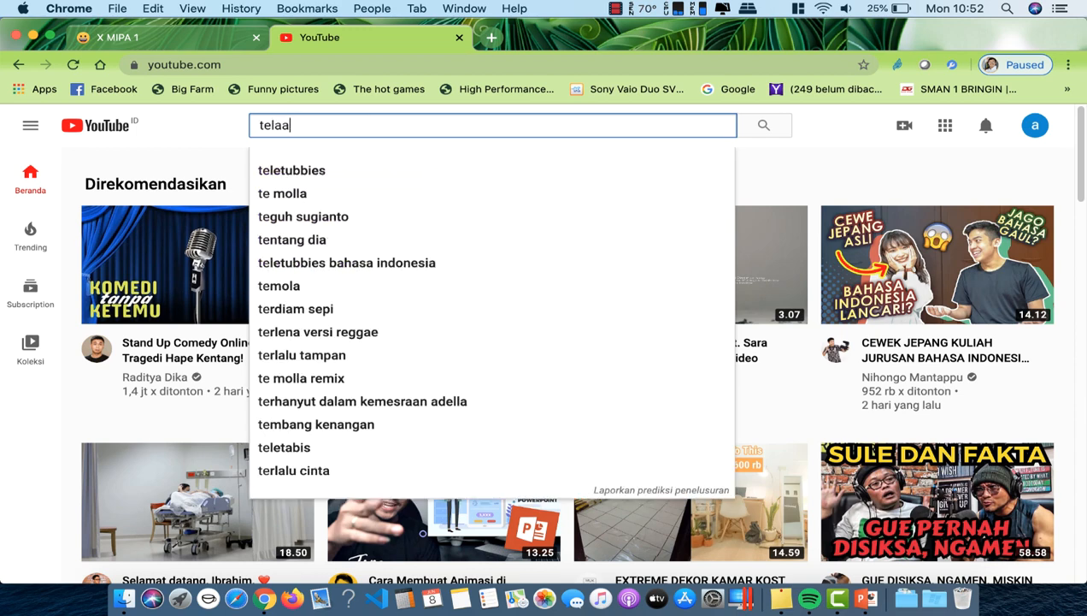
text(h rpp )
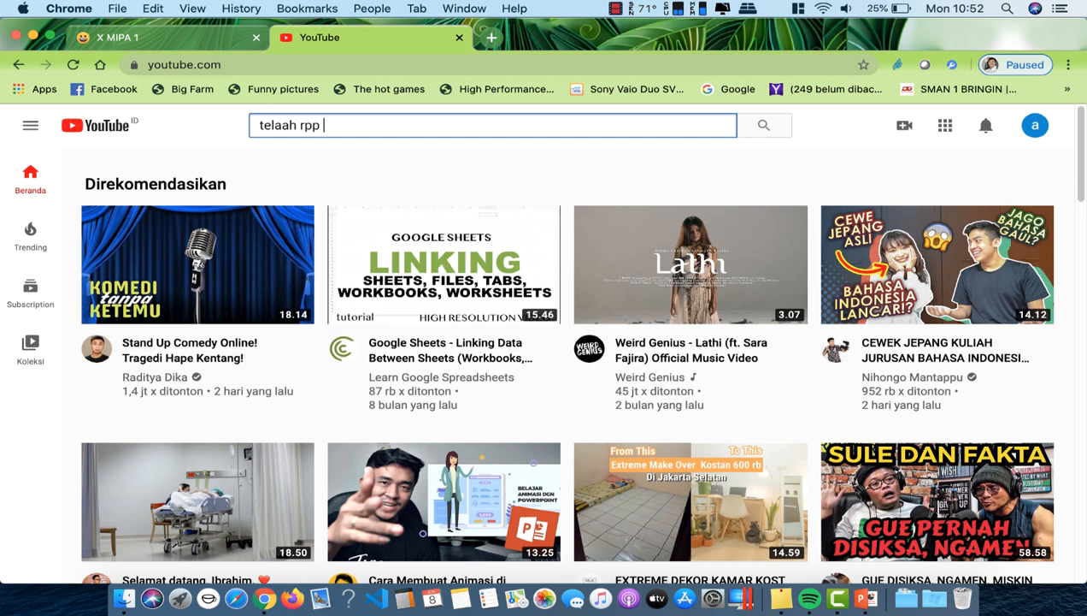
text(1 lembar)
key(Return)
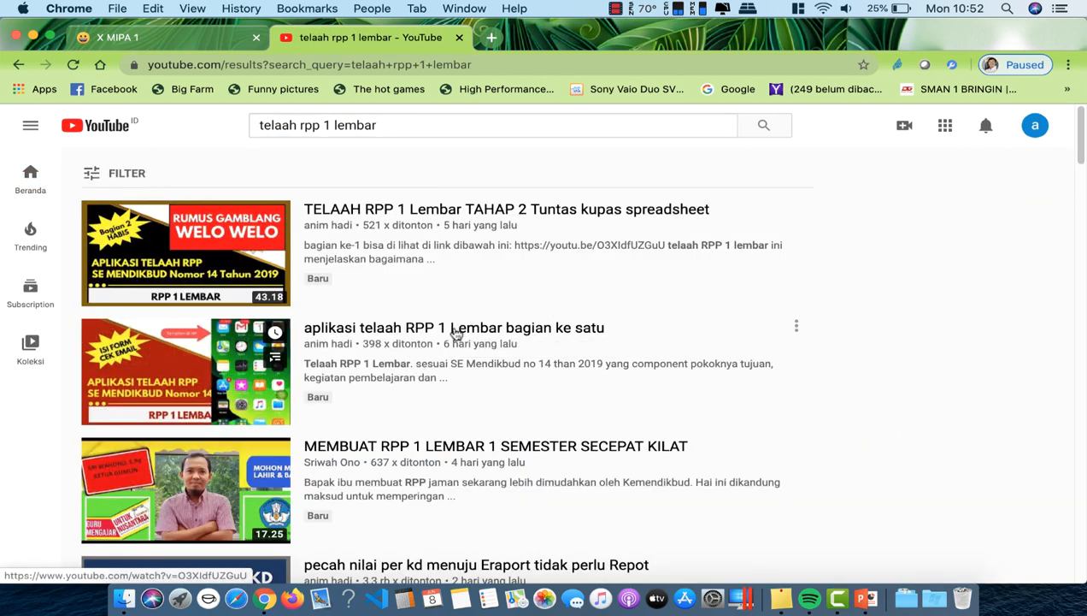
Step: Copy the share link of 'aplikasi telaah RPP 1 Lembar bagian ke satu' and close the tab
click(456, 333)
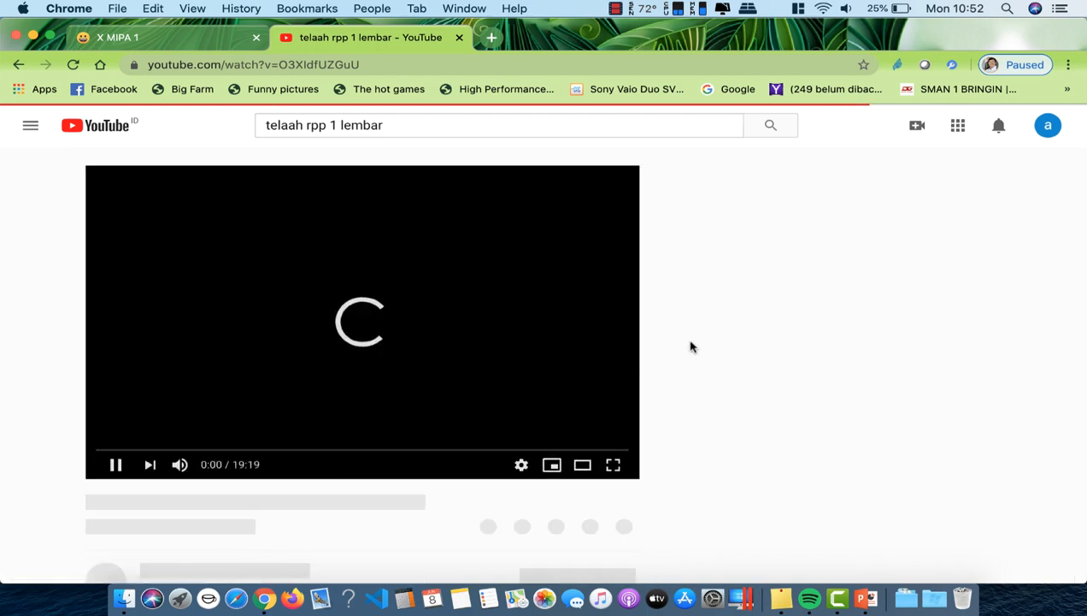
scroll(557, 453, down, 3)
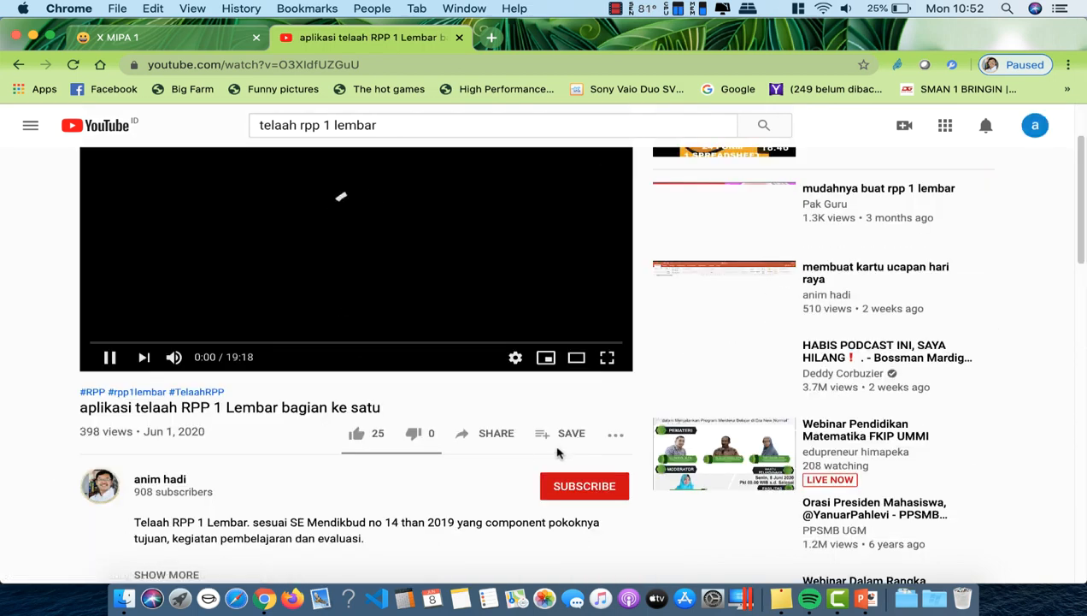
click(494, 437)
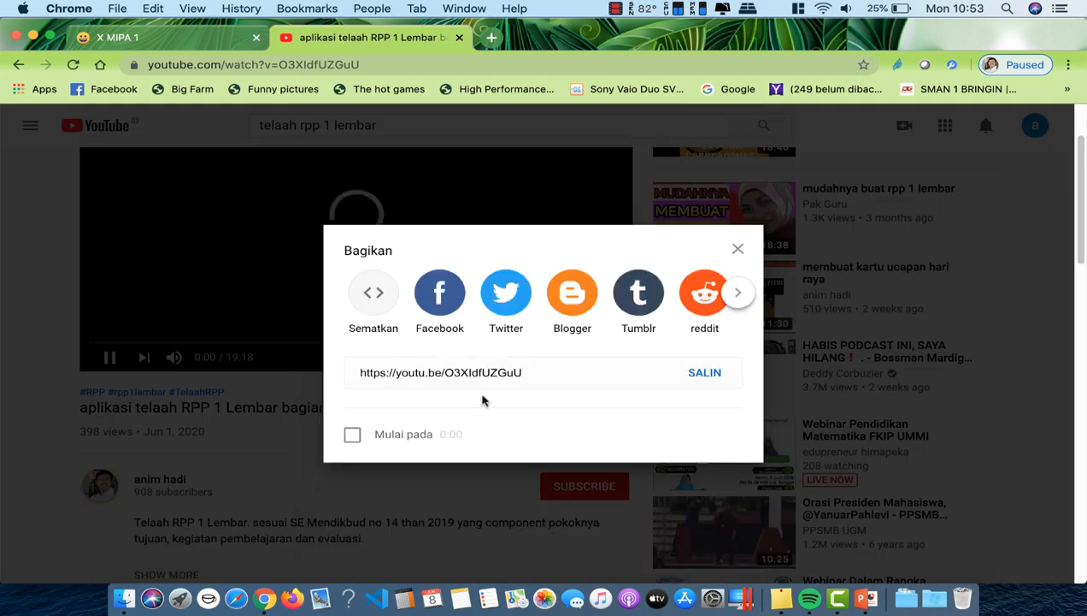
click(706, 376)
key(super+c)
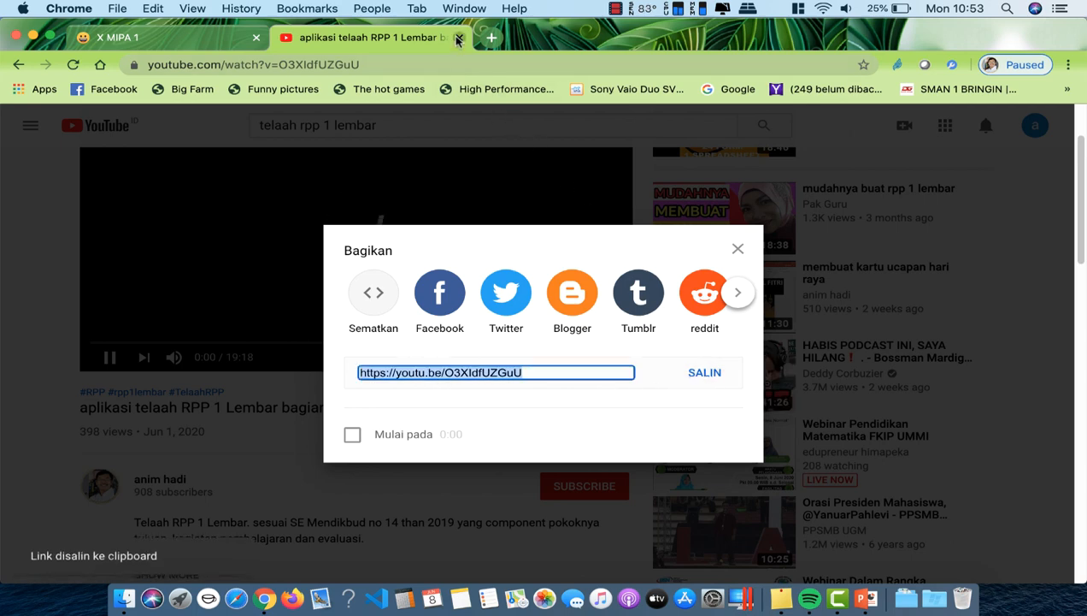
click(458, 37)
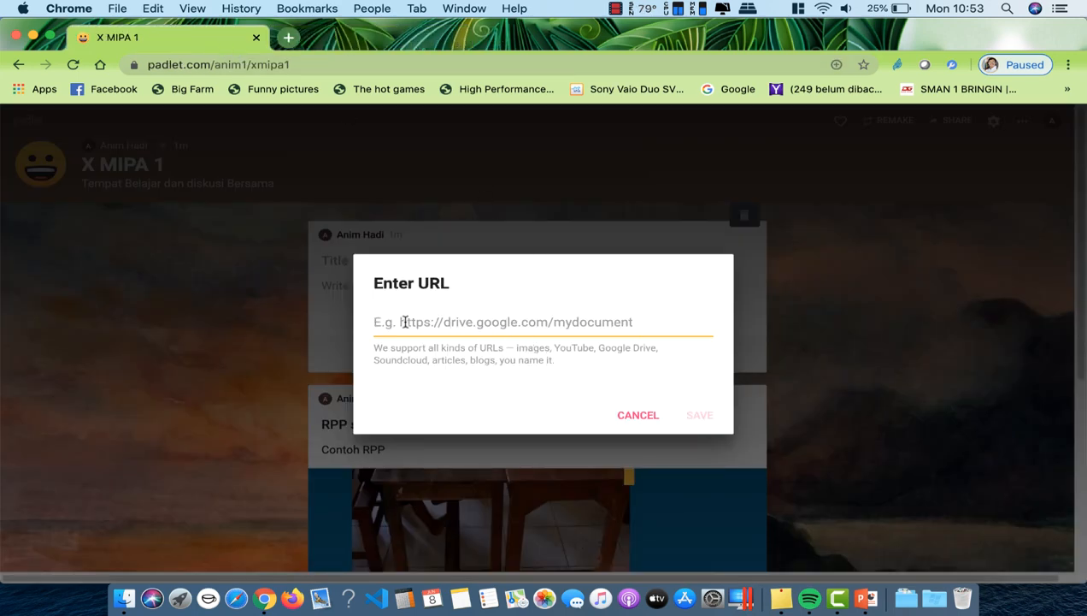
Step: Paste the YouTube link into the post's URL field and save it to embed the video
key(super+v)
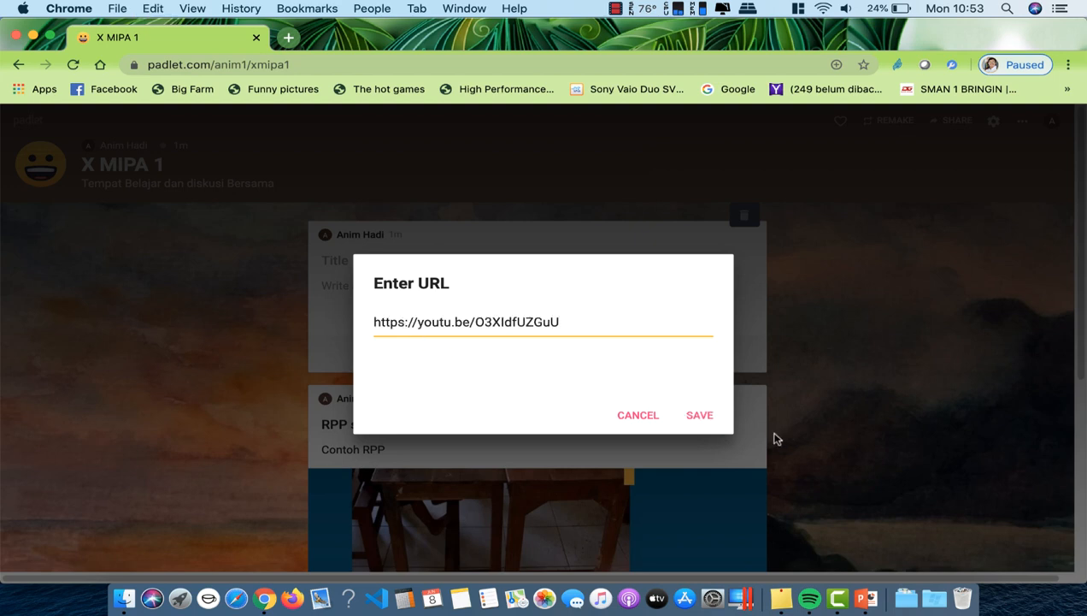
click(703, 417)
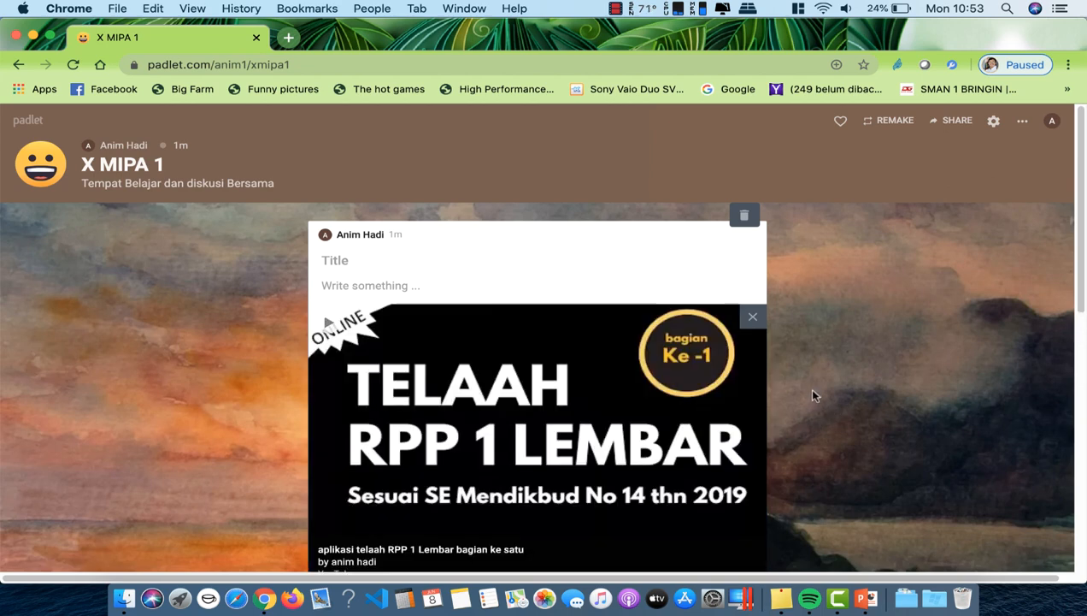
drag(1079, 198, 1084, 459)
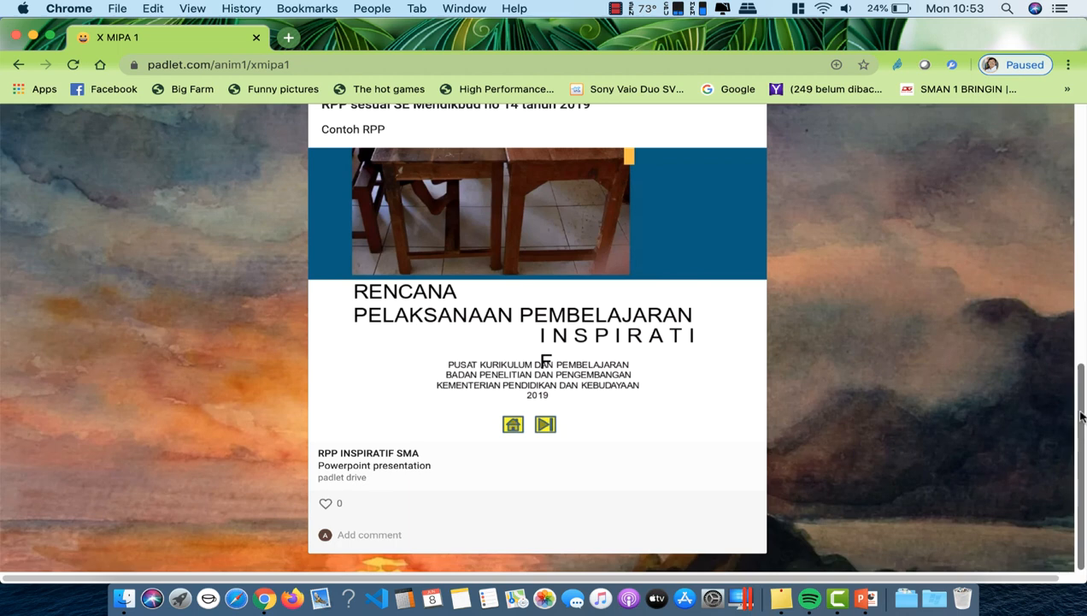
drag(1075, 413, 1050, 188)
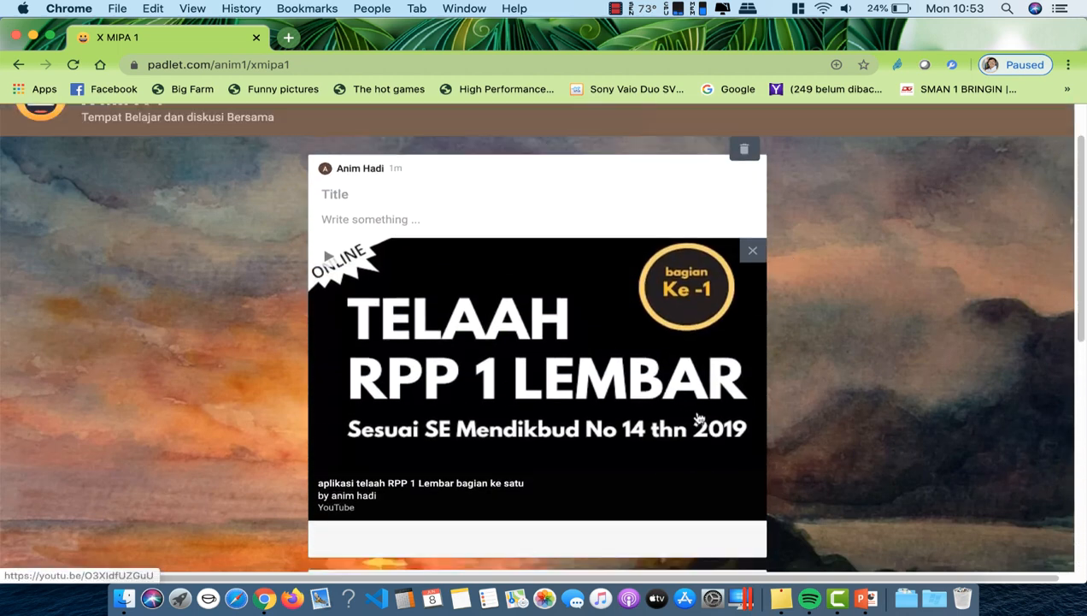
drag(1082, 250, 1082, 233)
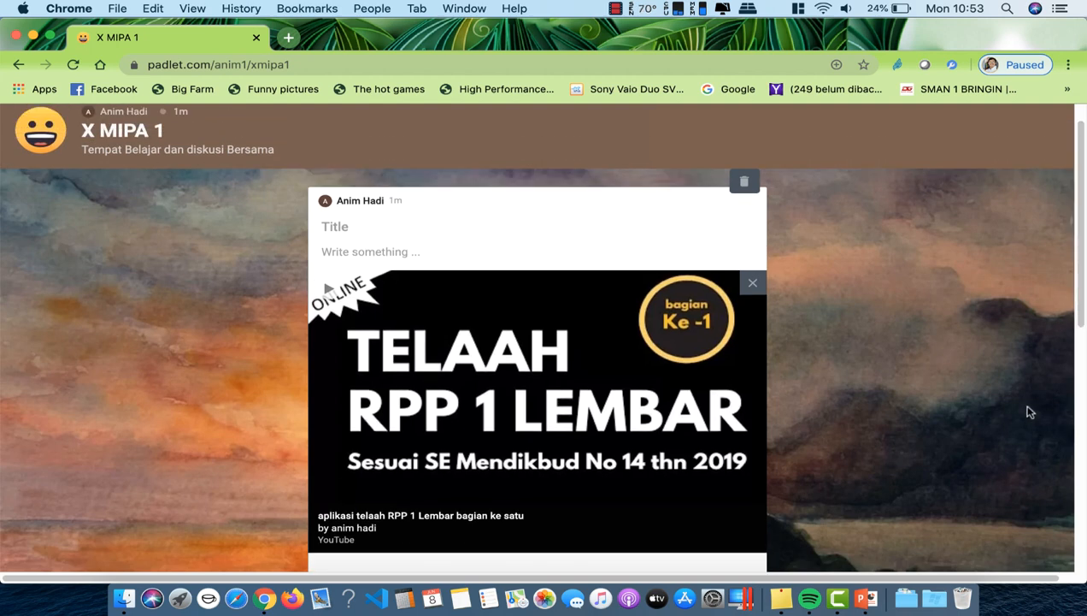
Step: Publish the video post and start a third new post
click(964, 507)
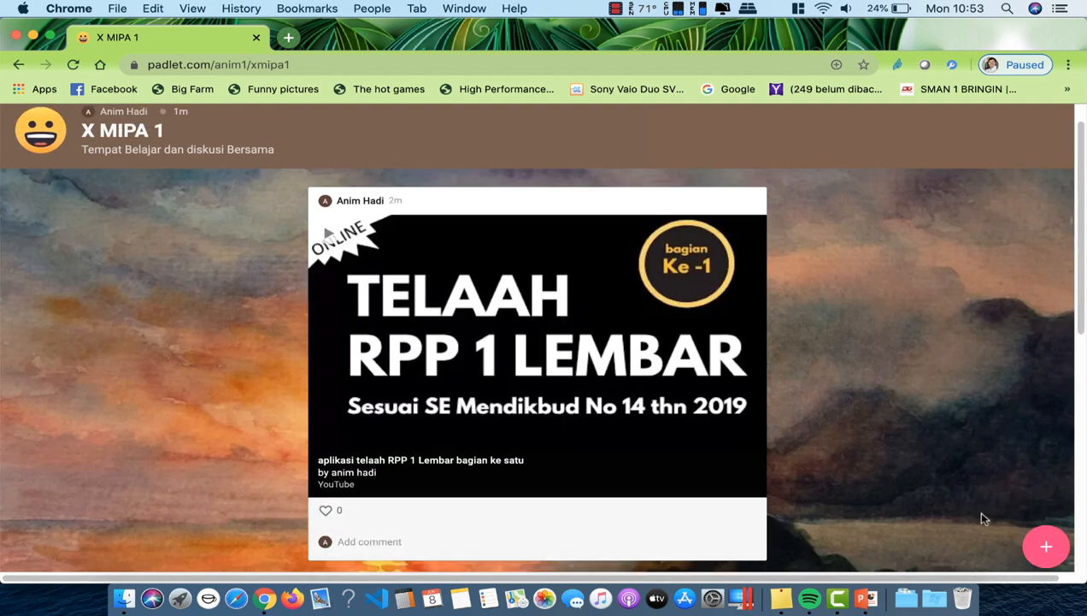
click(1049, 546)
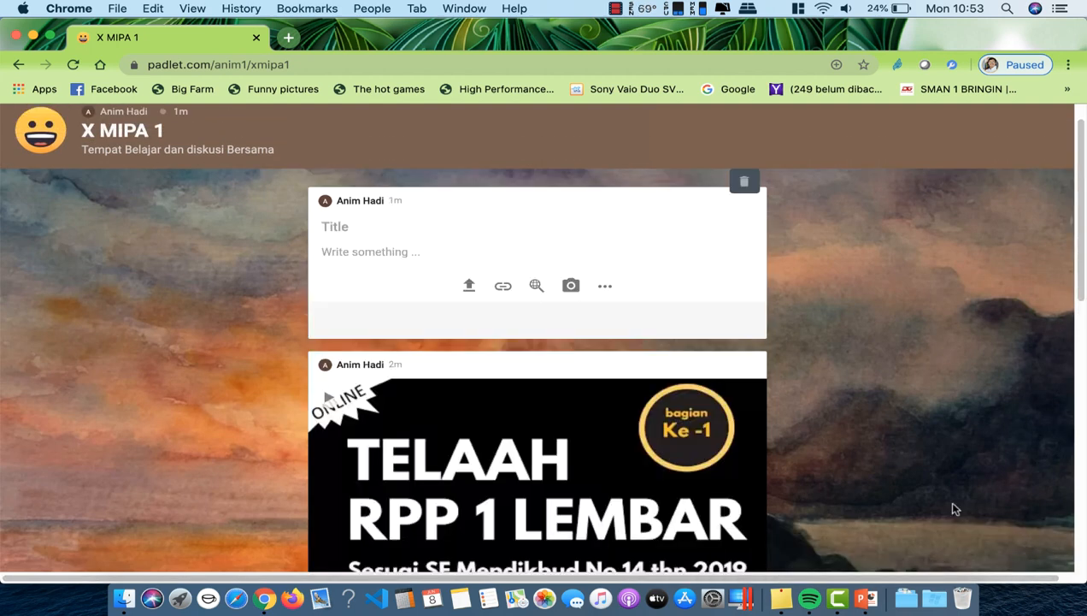
click(606, 289)
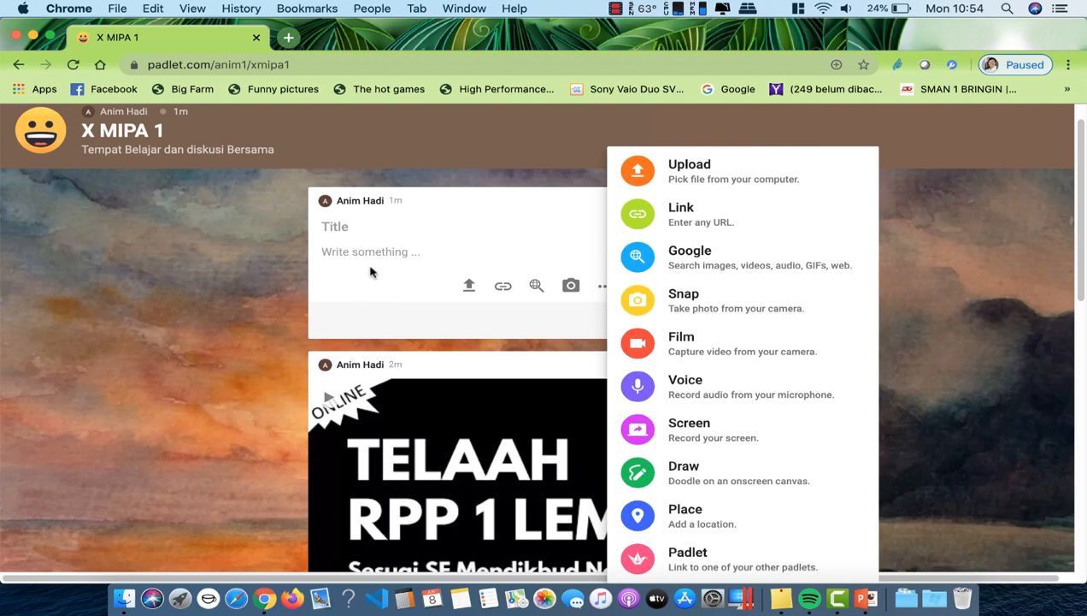
Step: Title it 'Tugas 1', ask readers to review their RPP independently and upload results, then publish
click(353, 238)
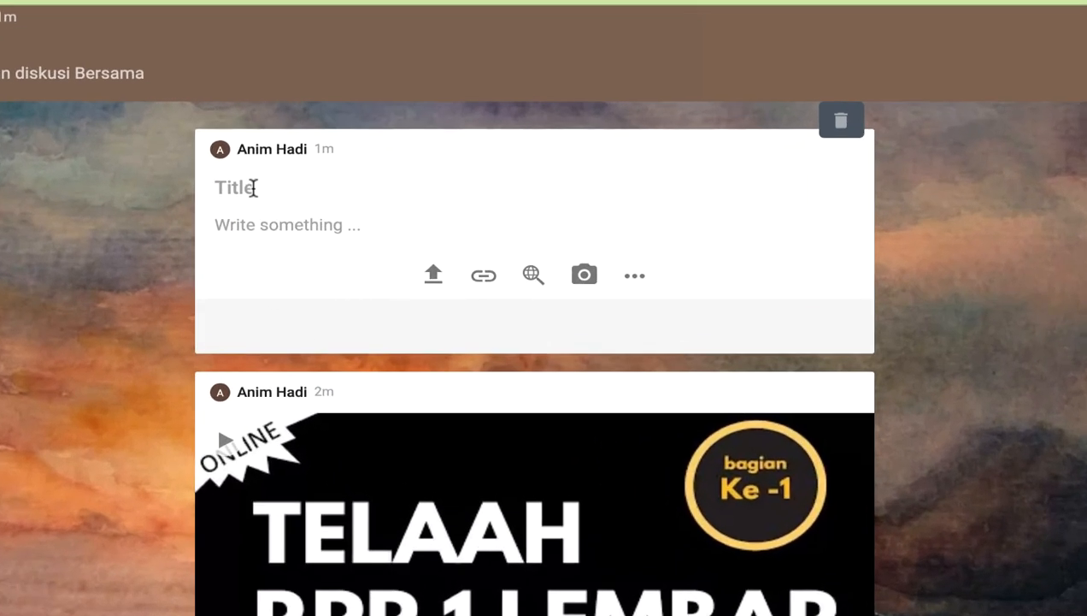
text(Tugas 1)
click(309, 230)
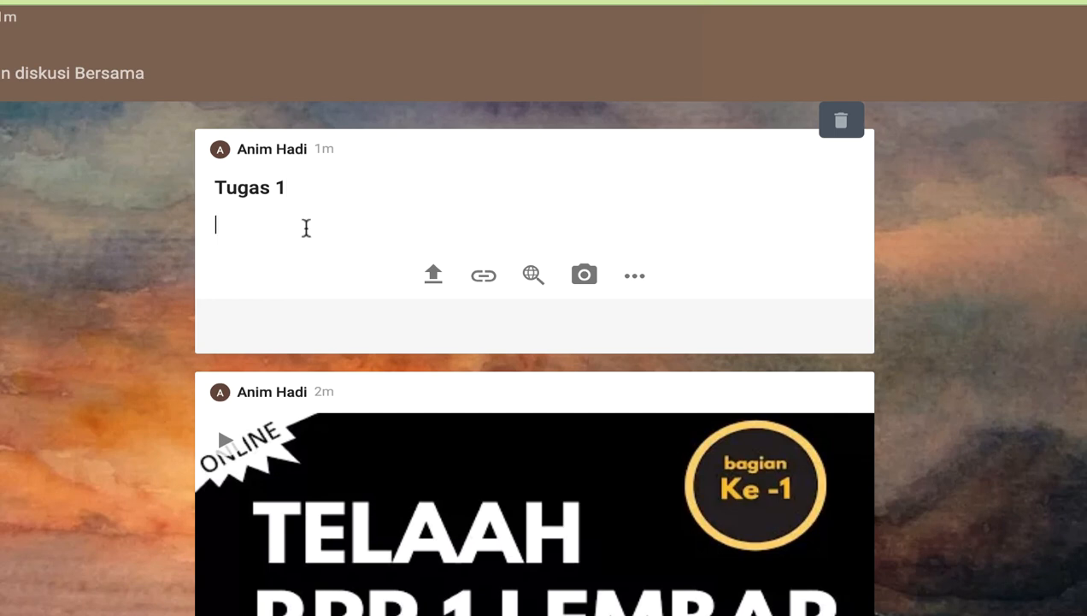
text(Silahkan D)
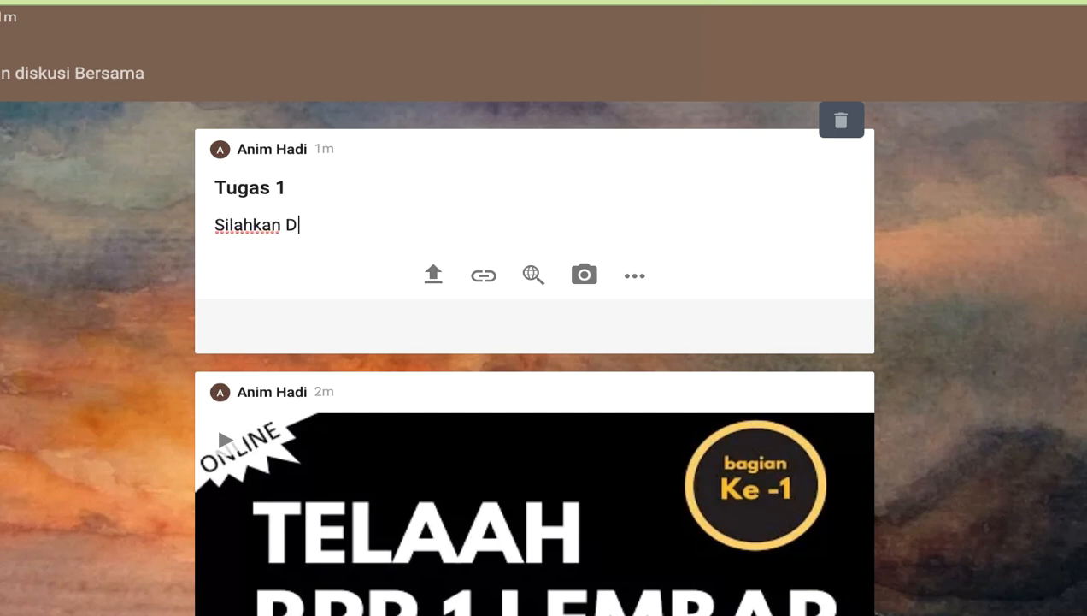
text(i telaah )
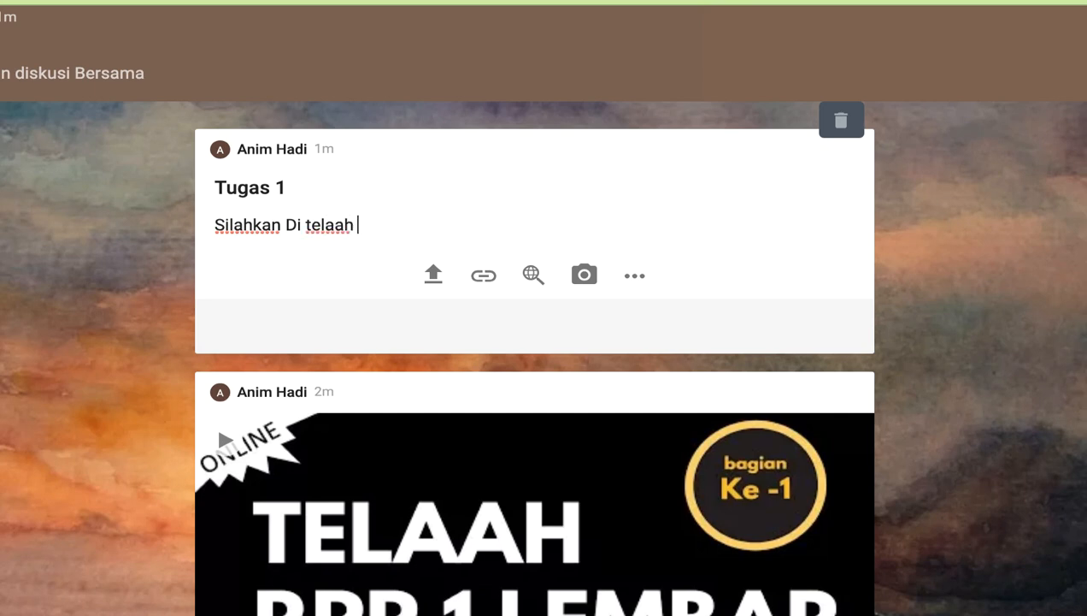
text(RPP Bapak IBu s)
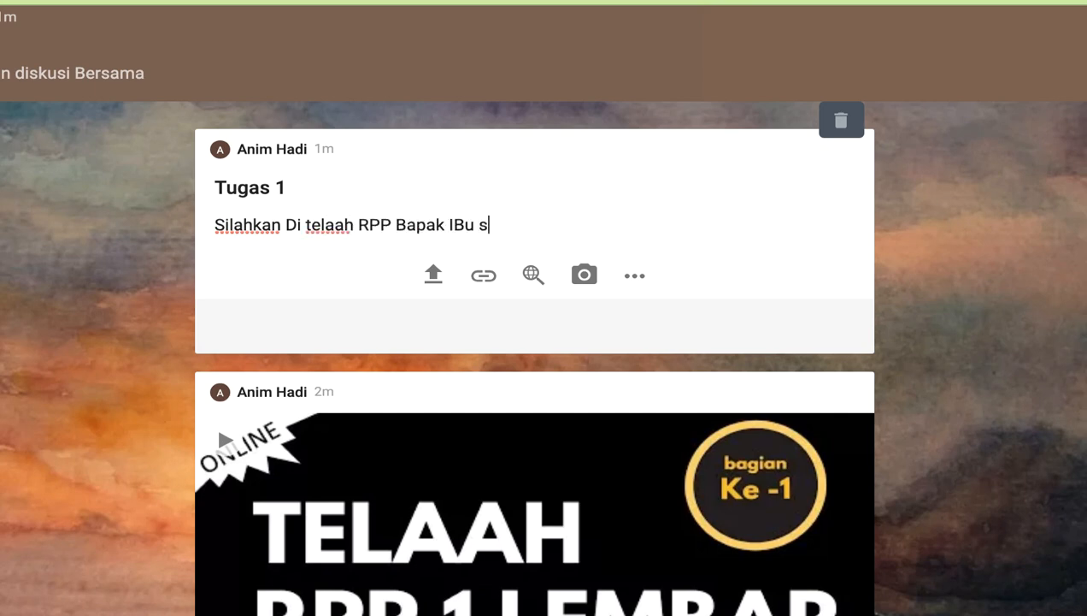
text(ecara Mandiri)
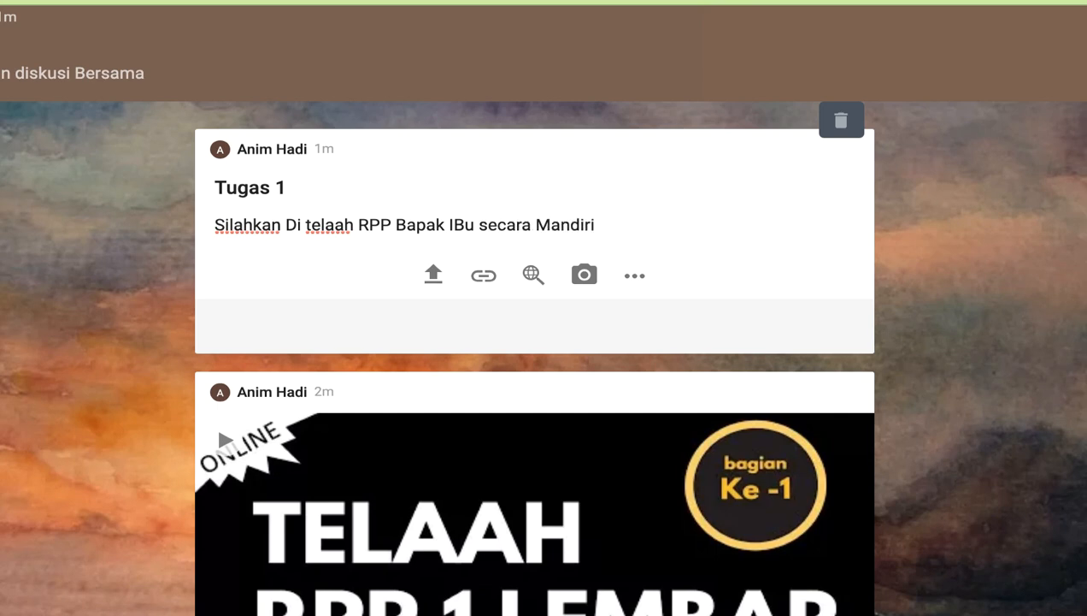
text(, hasil tellah s)
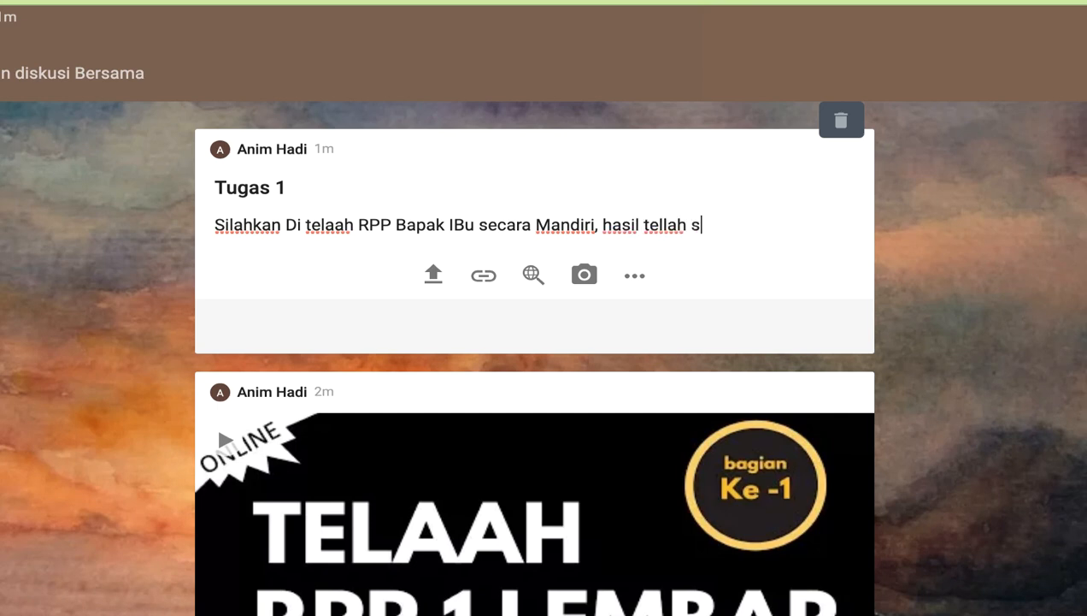
text(ilahkan )
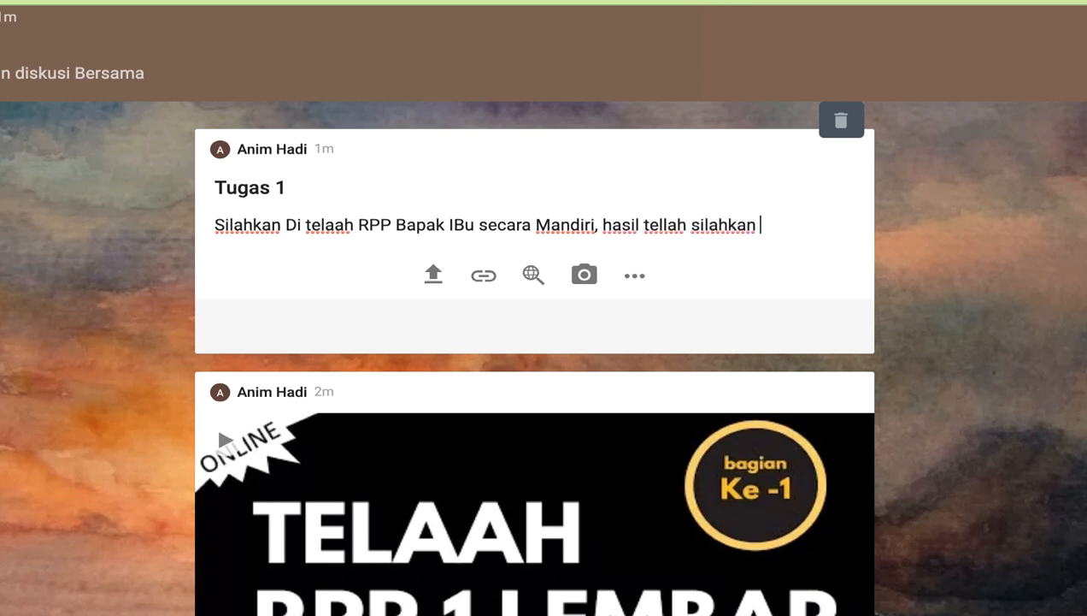
text(i)
key(BackSpace)
text(di Uppload)
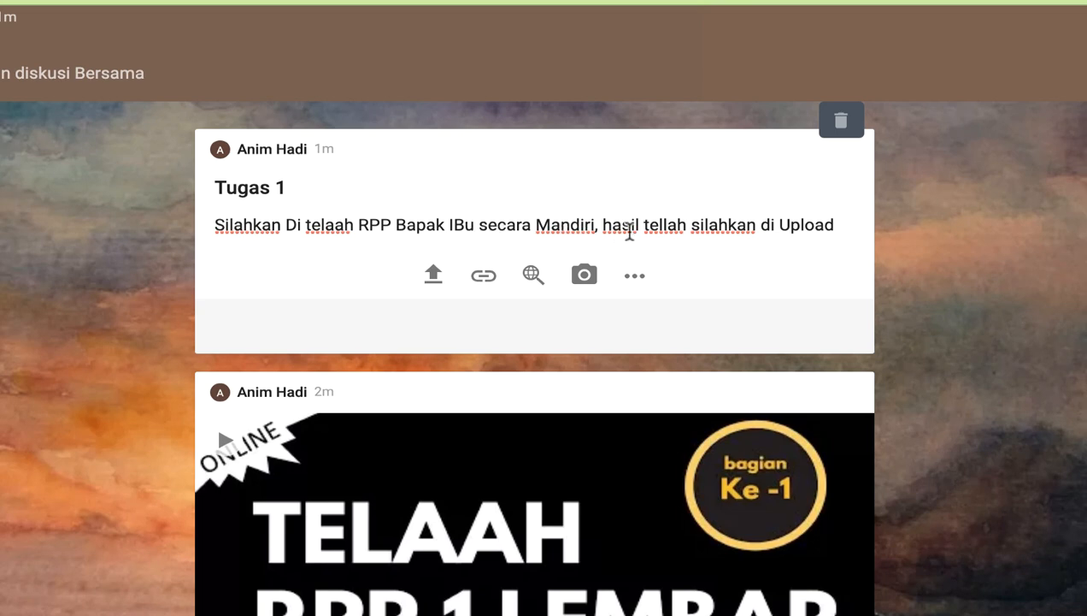
click(949, 286)
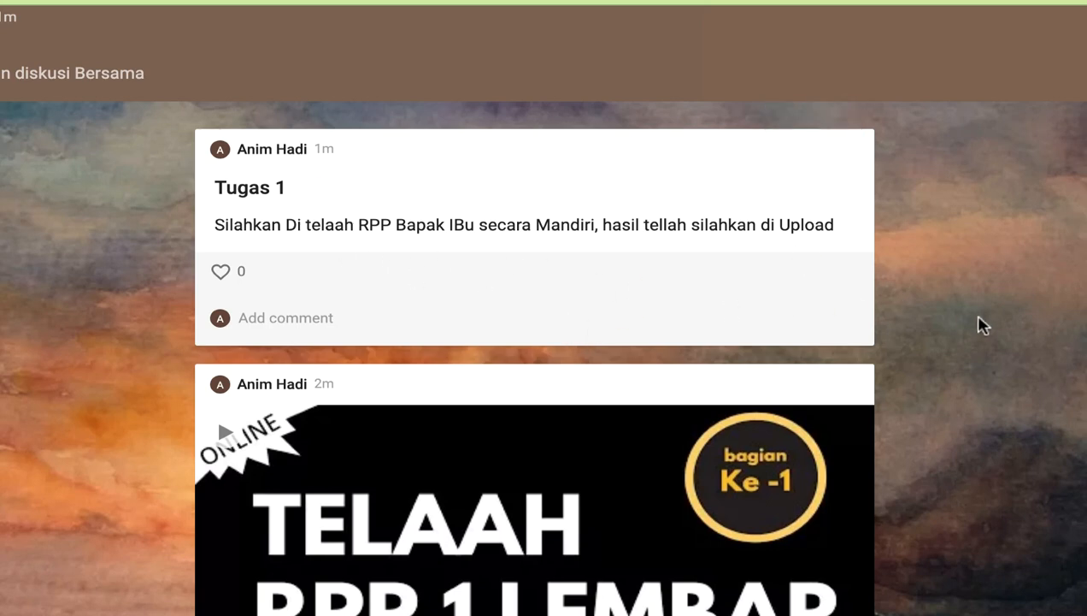
scroll(975, 331, down, 5)
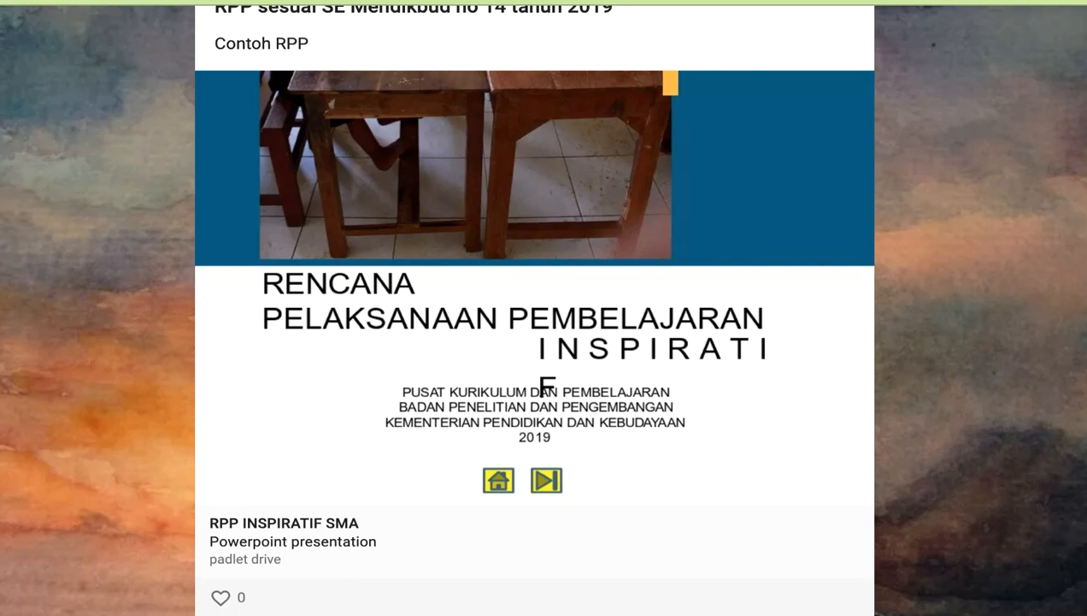
scroll(1048, 276, up, 10)
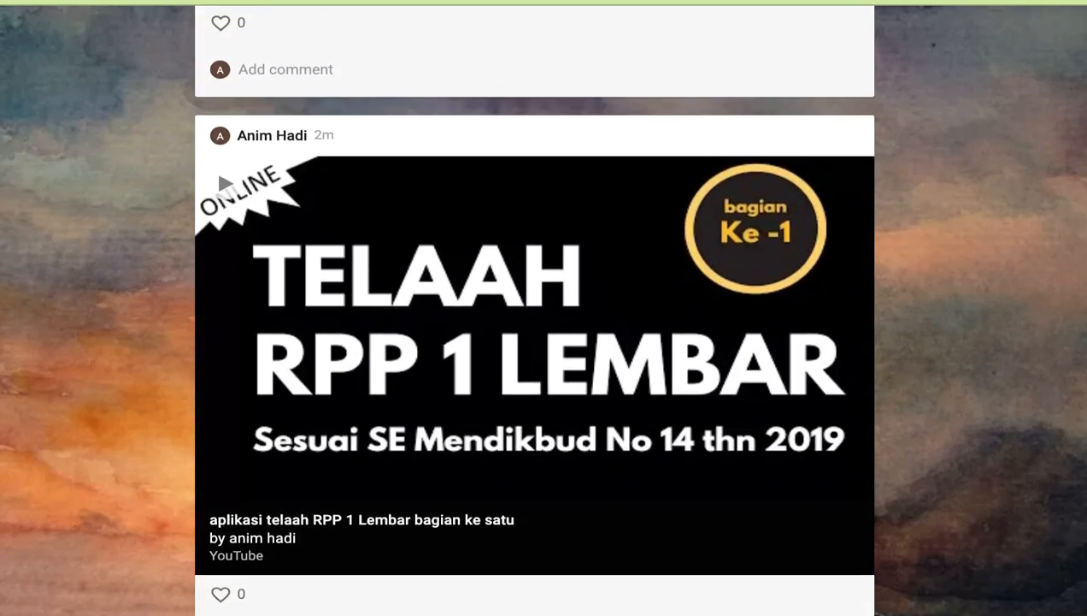
scroll(535, 342, up, 4)
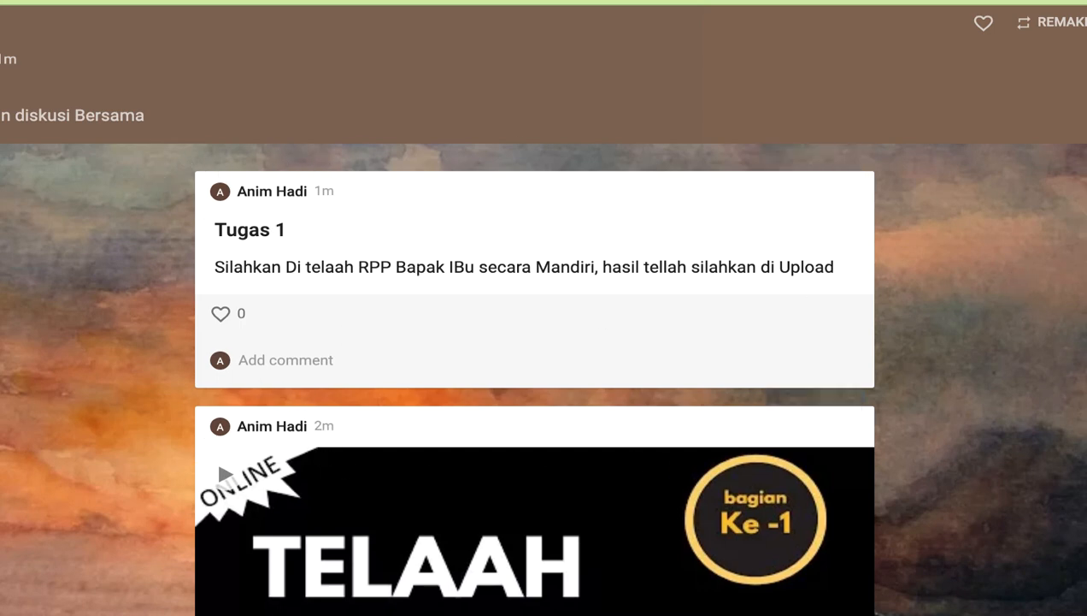
scroll(530, 492, down, 5)
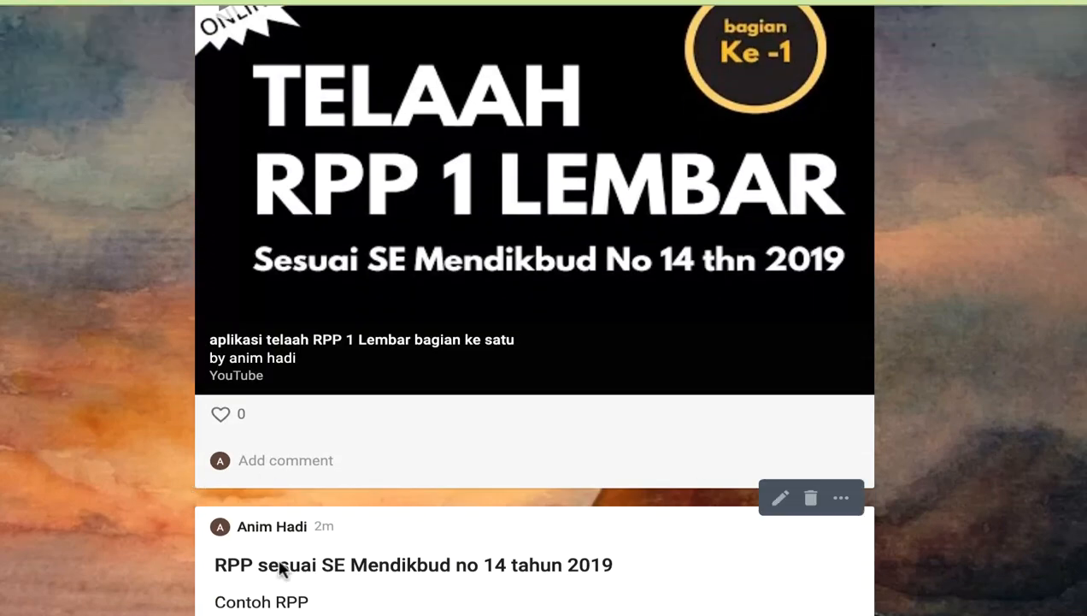
scroll(534, 307, up, 5)
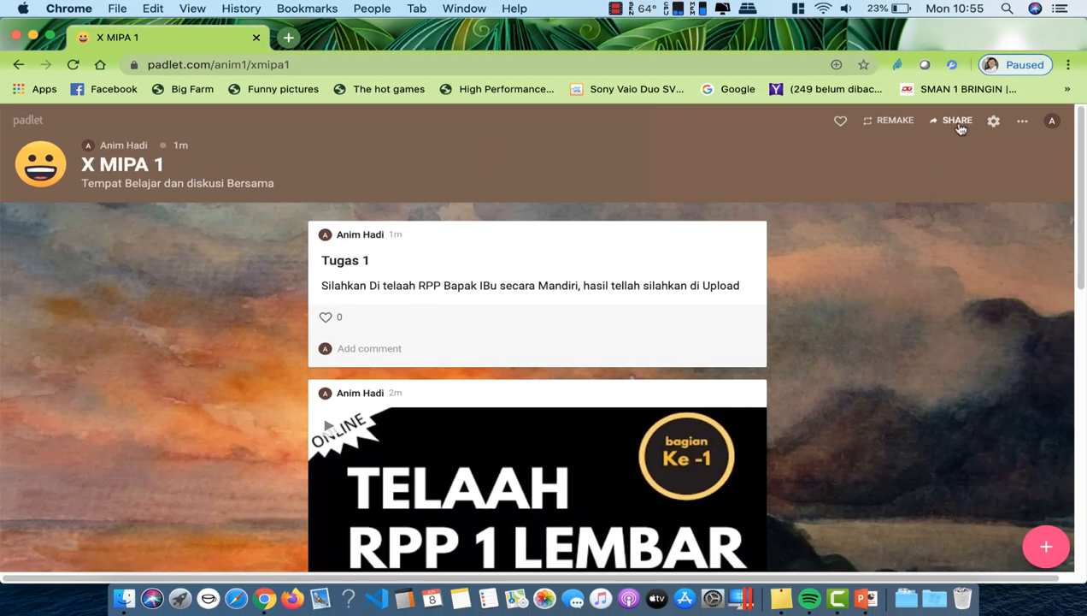
Step: Open the X MIPA 1 board's Share panel and copy its link to the clipboard
click(958, 123)
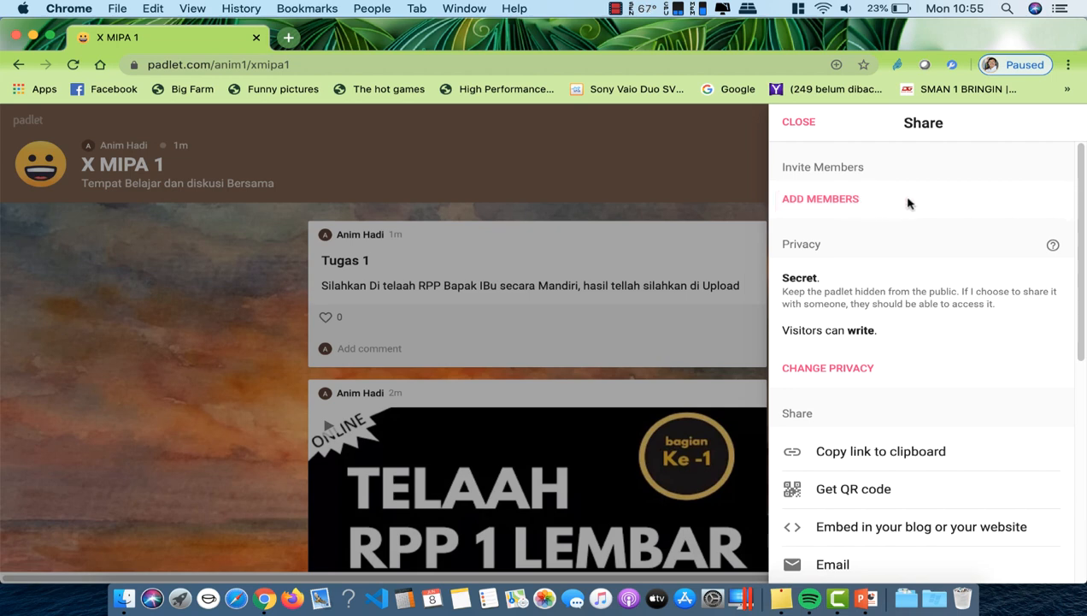
click(838, 199)
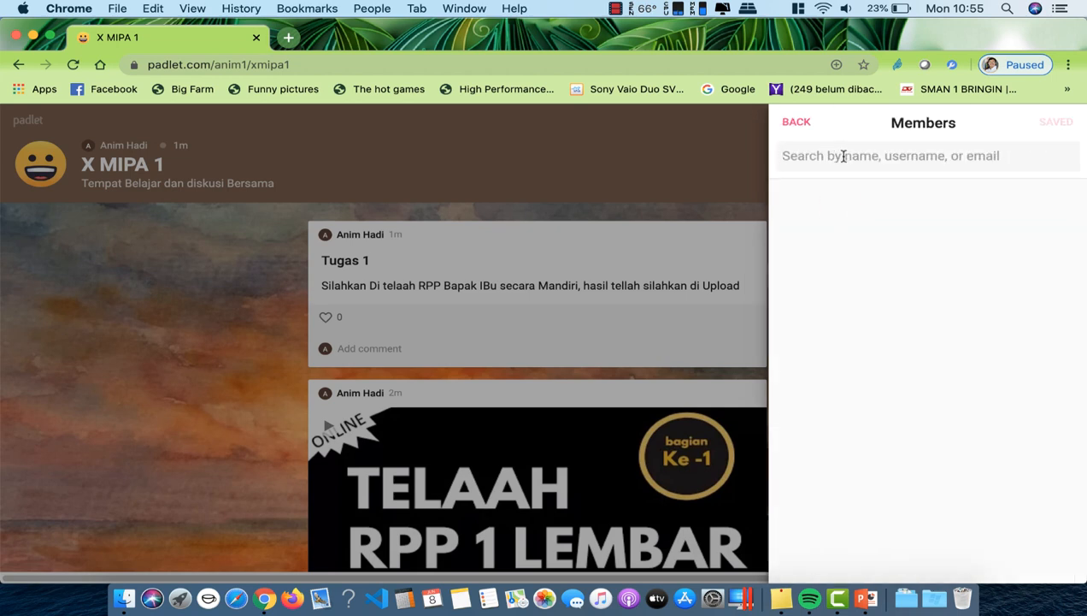
click(801, 126)
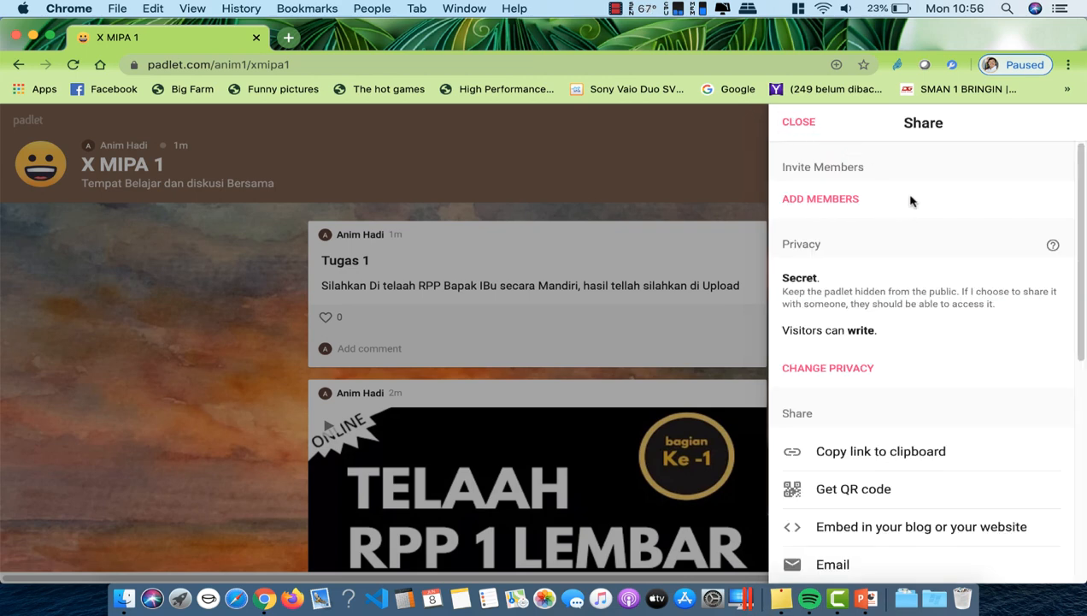
scroll(918, 211, down, 1)
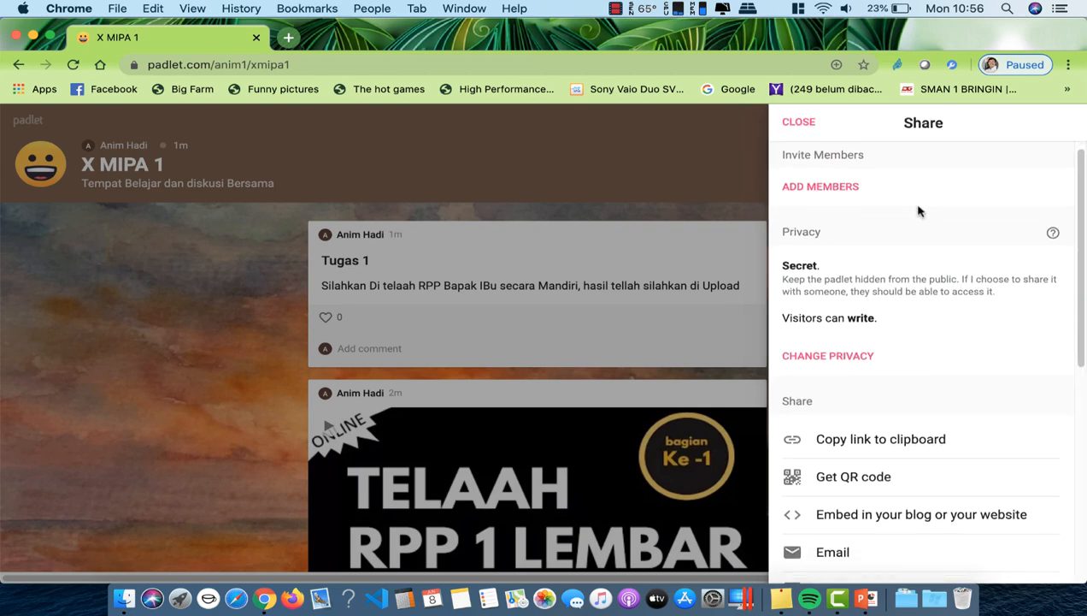
scroll(919, 210, down, 2)
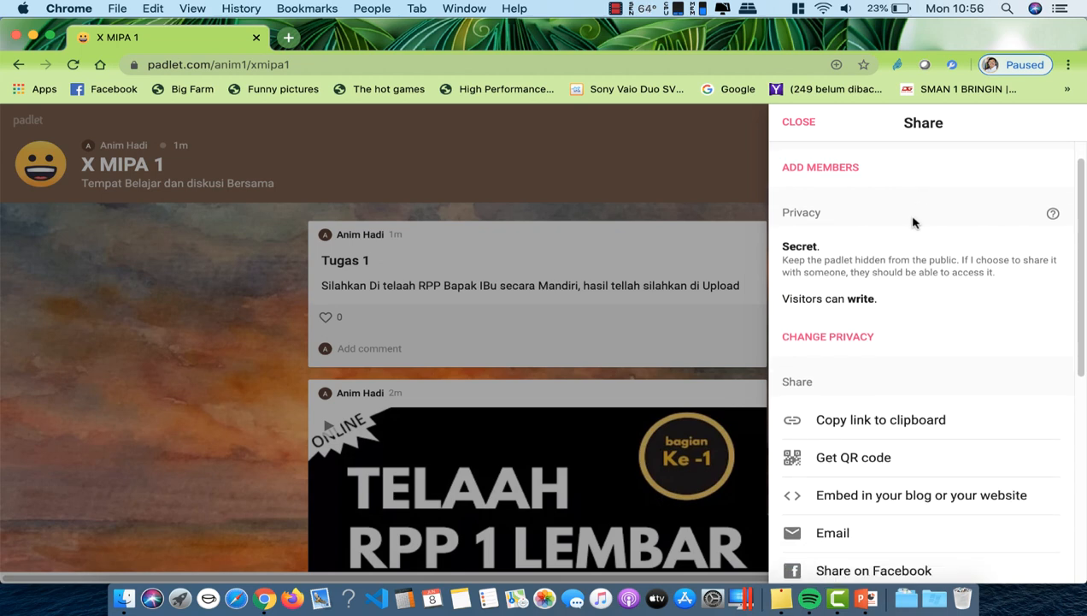
scroll(911, 284, down, 5)
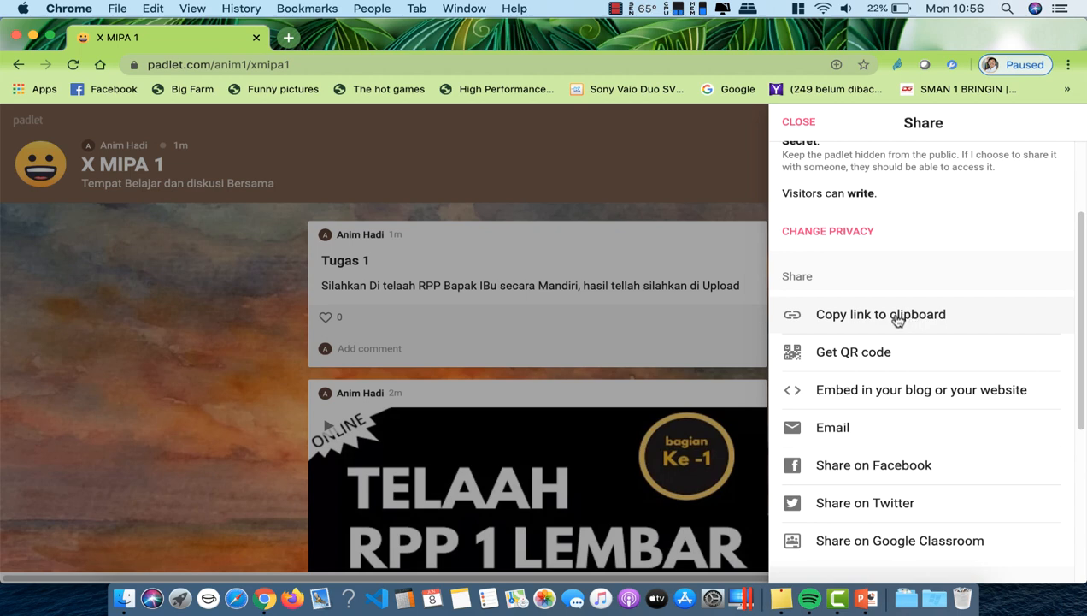
click(897, 318)
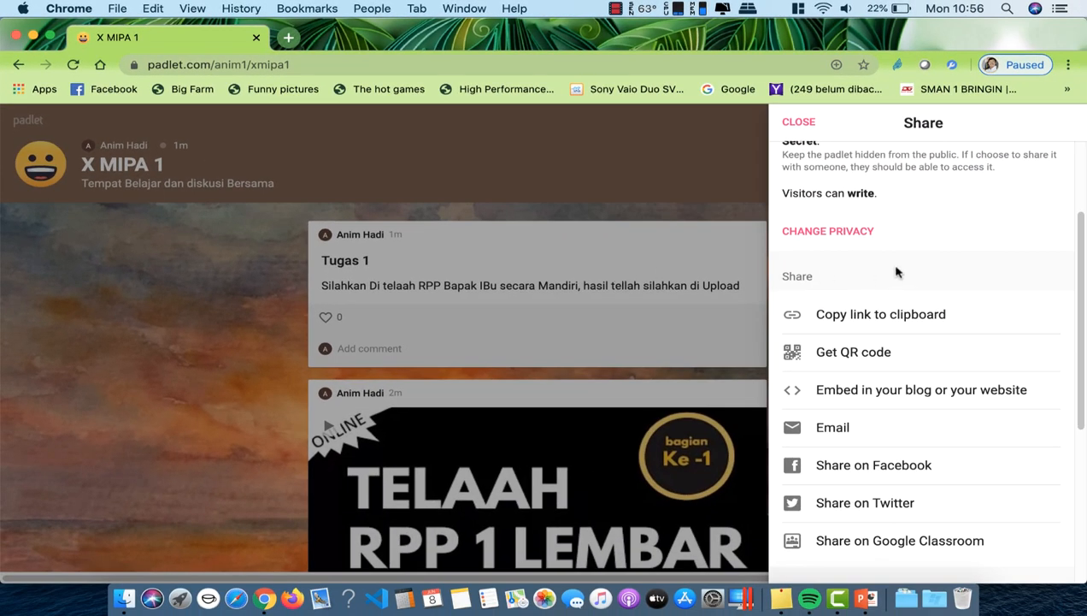
scroll(905, 248, down, 2)
scroll(908, 261, up, 4)
scroll(908, 260, up, 2)
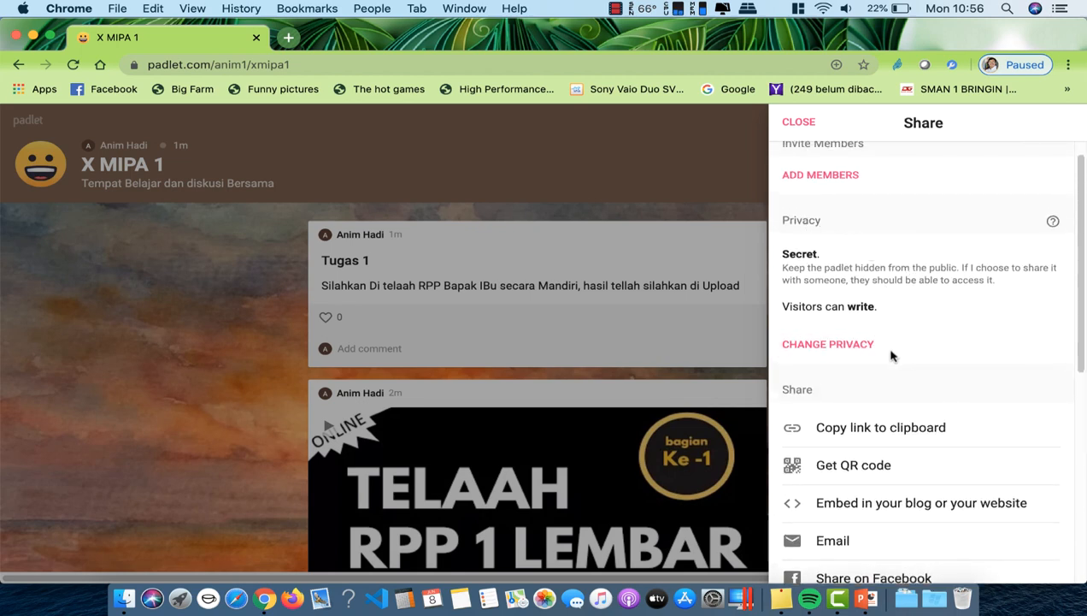
Step: Set the board's privacy to Password with a chosen password, visitors still able to write, and save
click(847, 351)
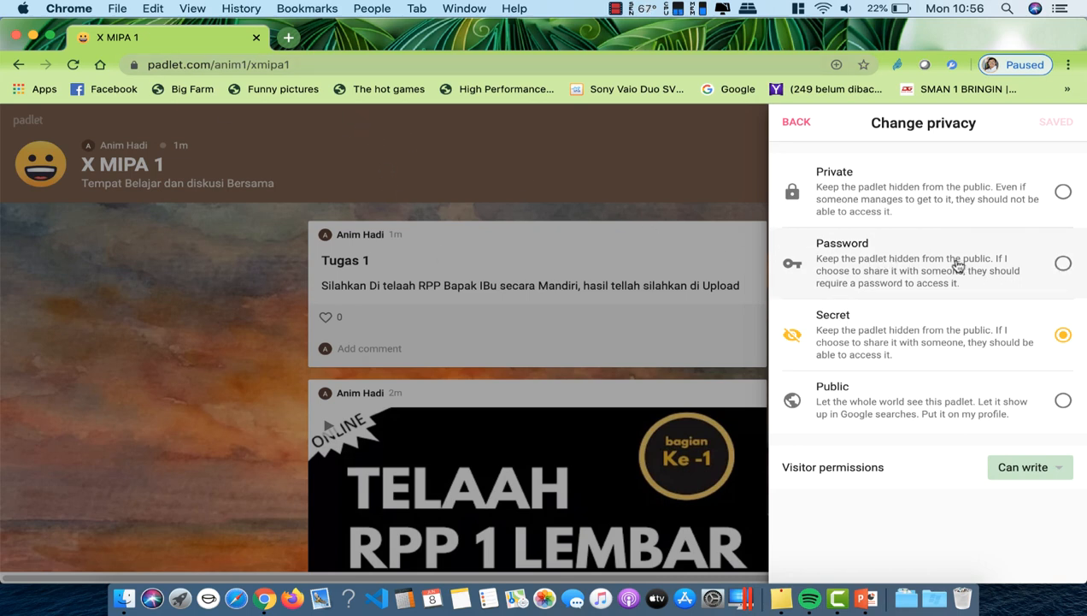
click(1064, 265)
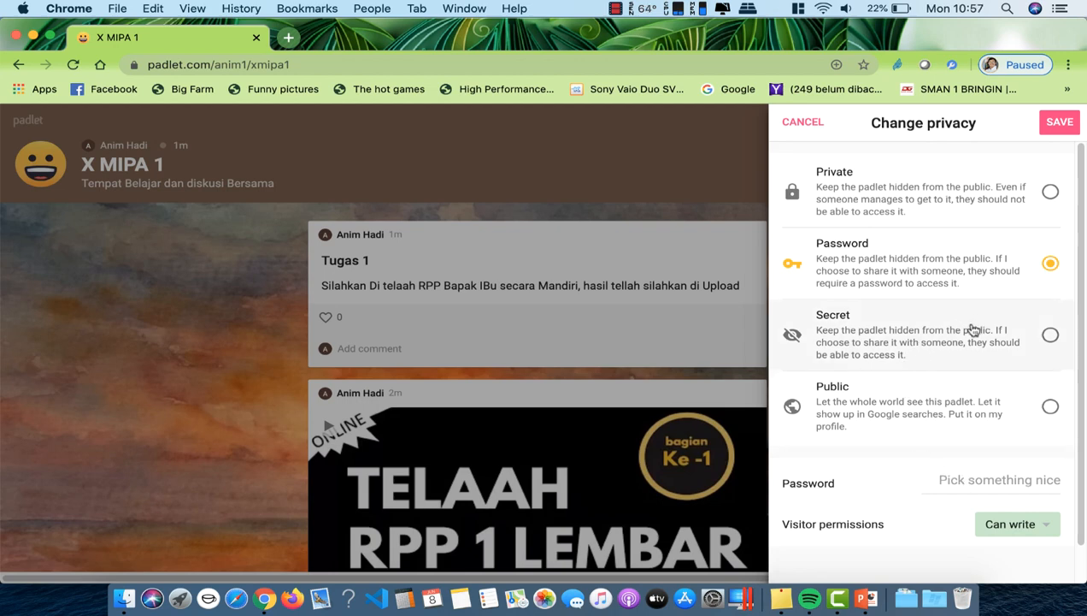
click(1055, 411)
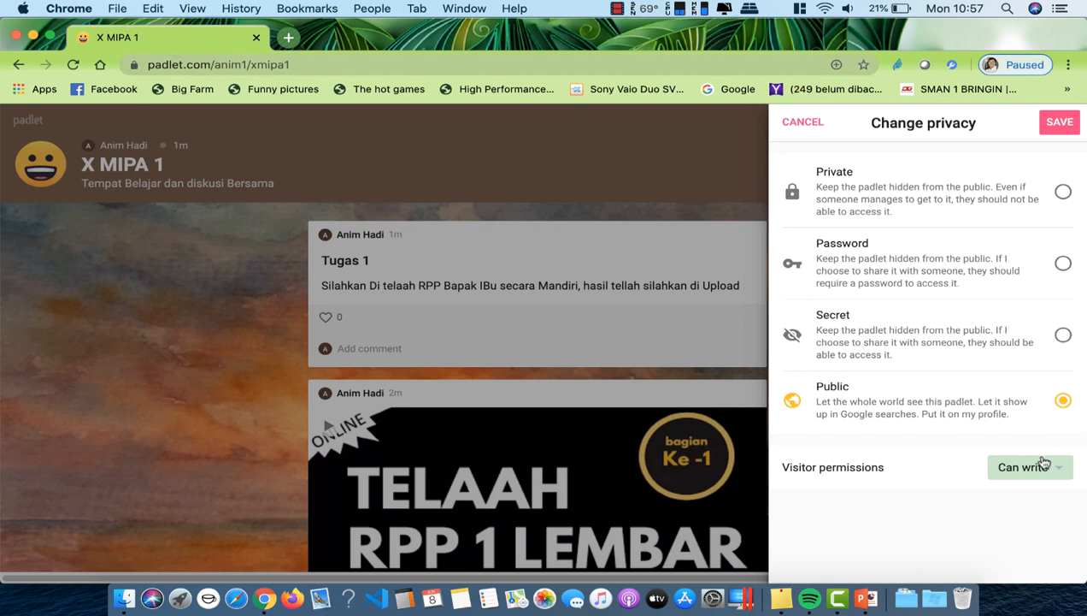
click(1062, 266)
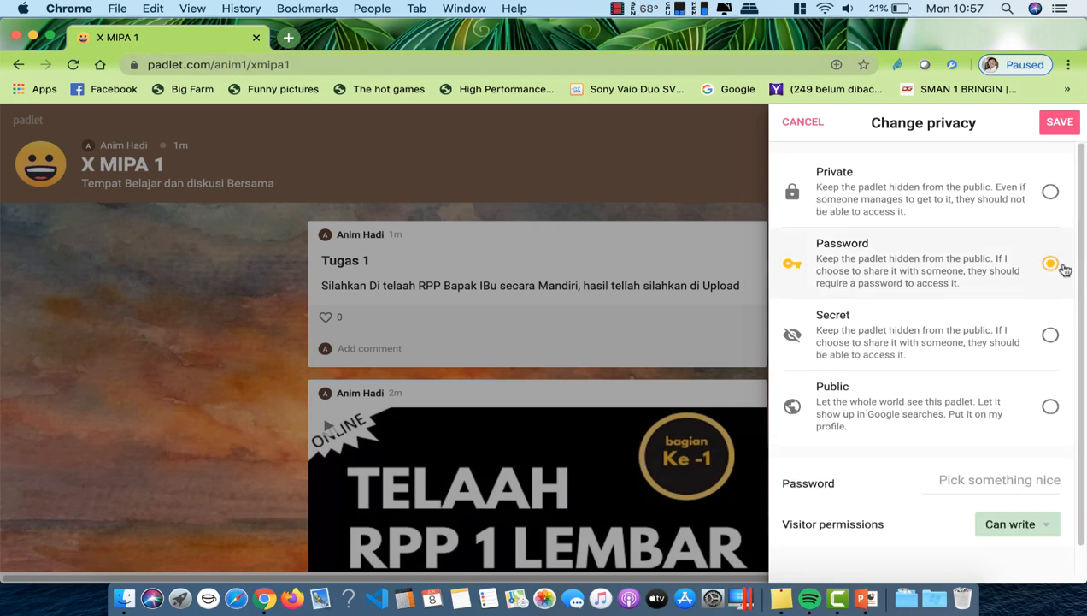
click(970, 483)
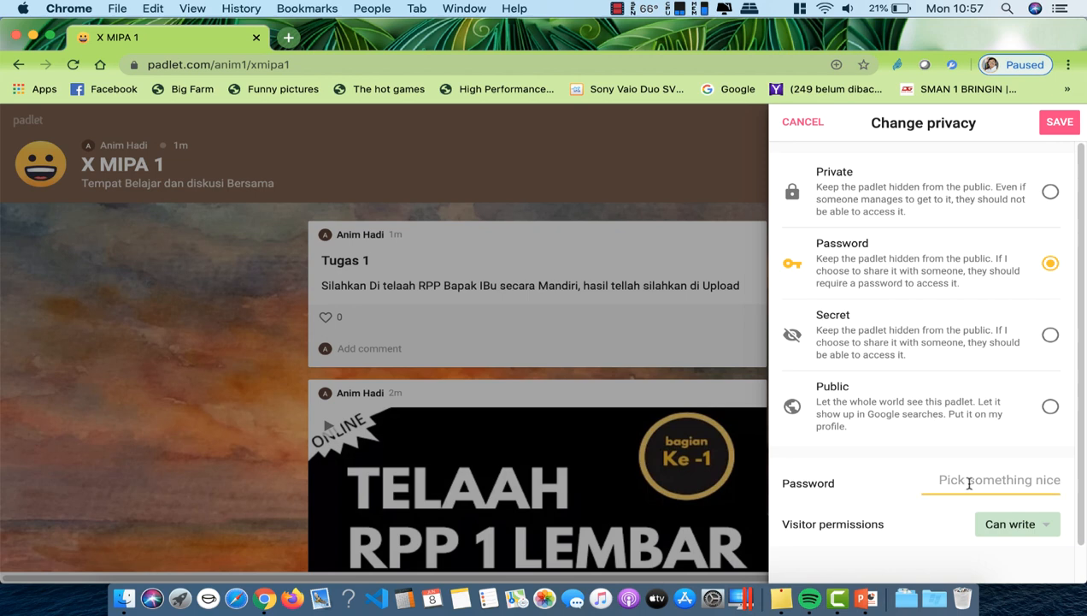
text(x)
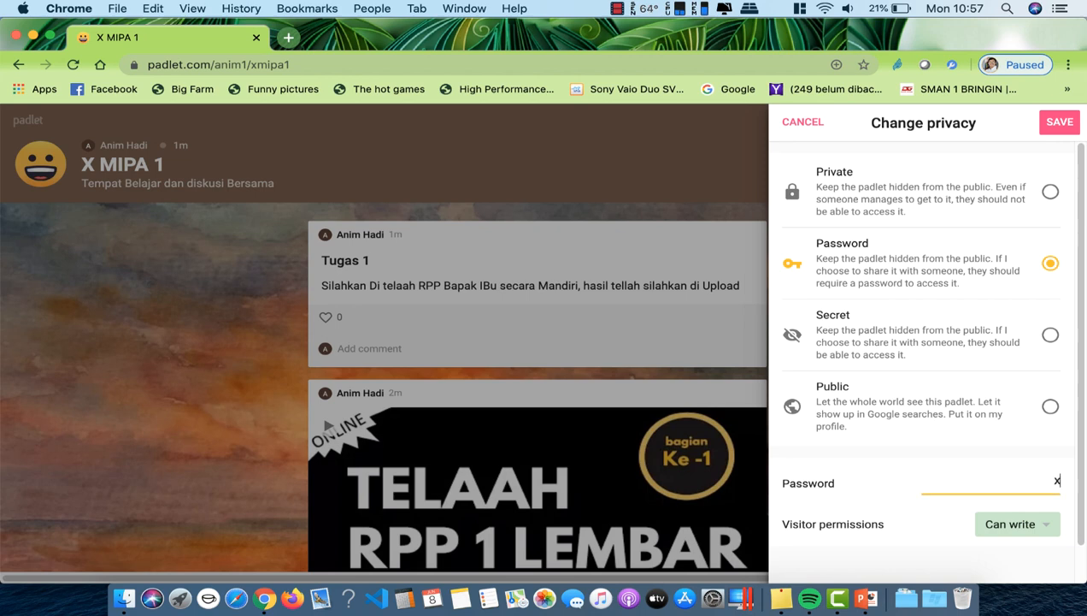
text(mipa1)
click(1061, 127)
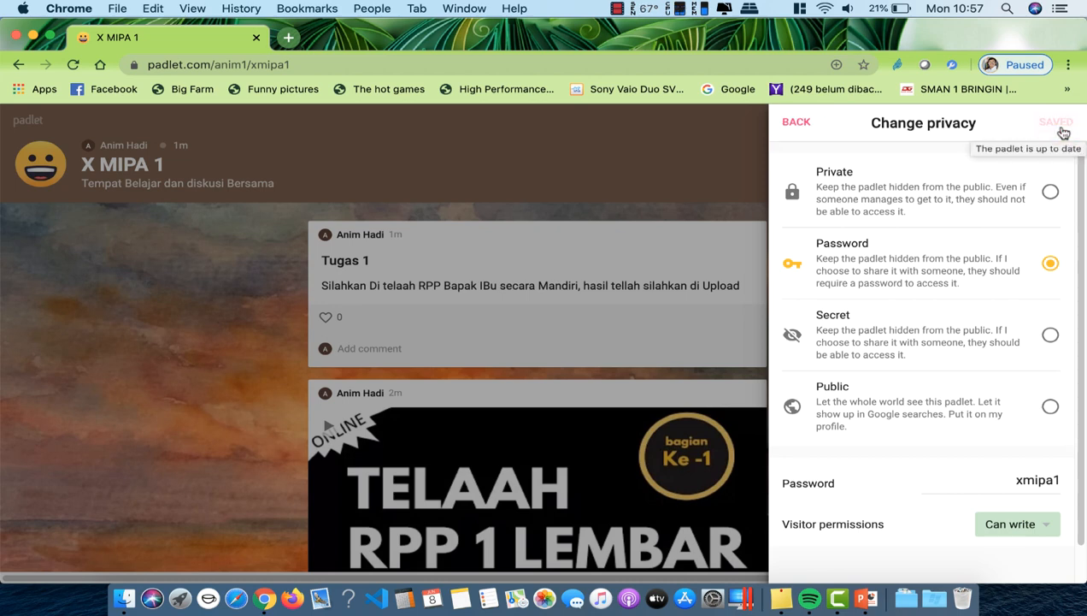
Step: Copy the board's full web address from the address bar
click(267, 64)
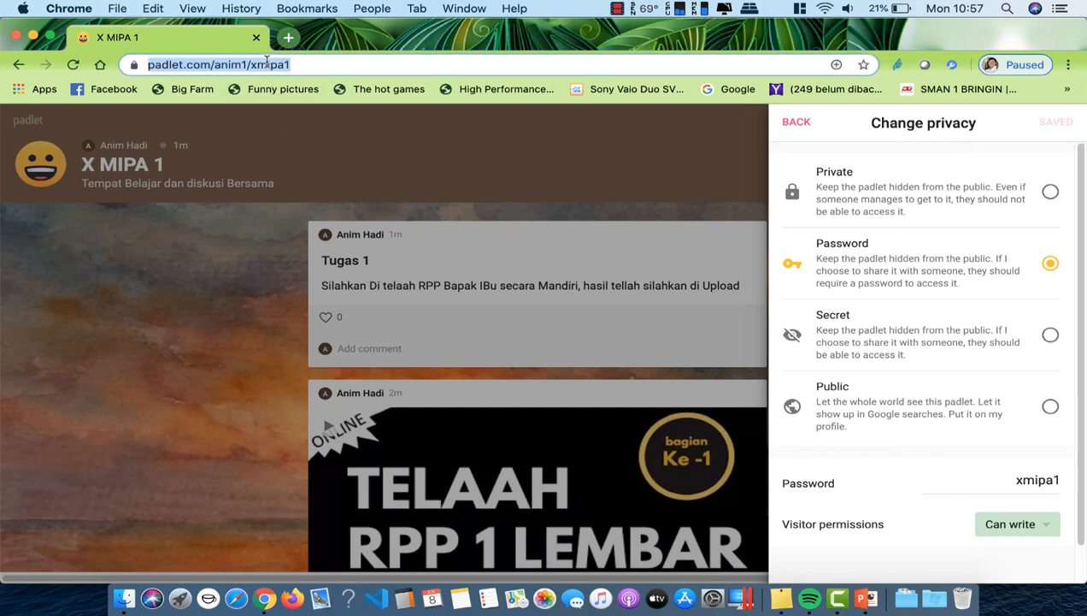
right_click(267, 64)
click(312, 159)
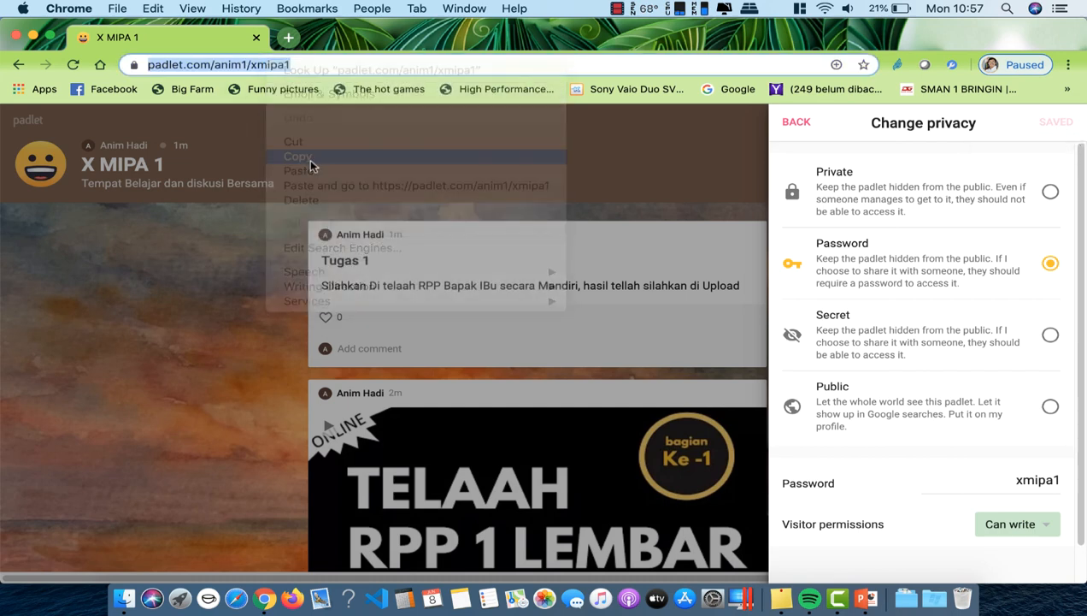
click(294, 600)
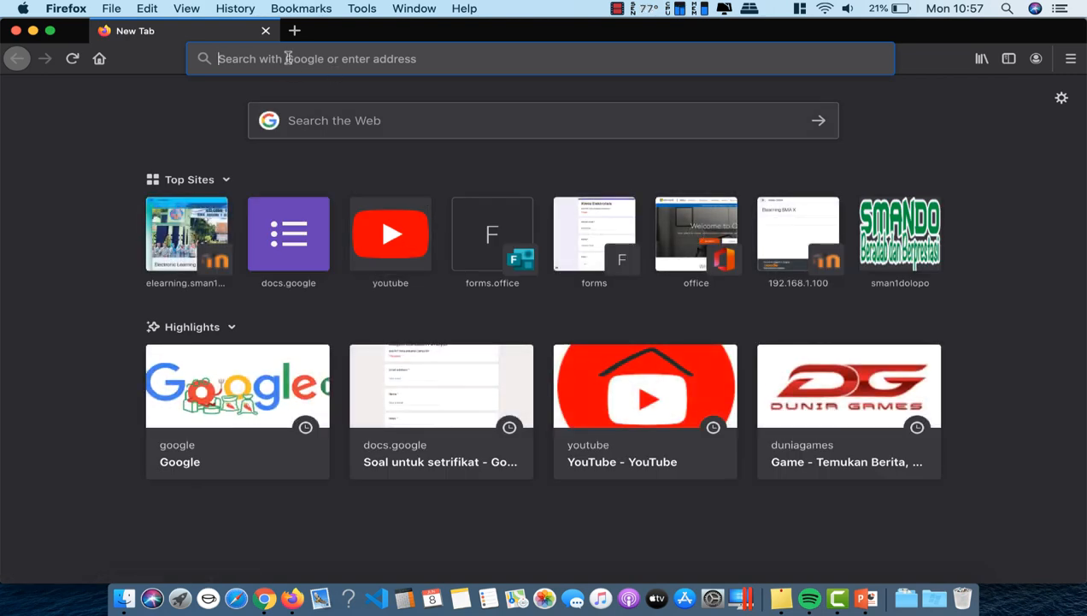
Step: Paste the board's address into a new Firefox tab and load it
key(super+v)
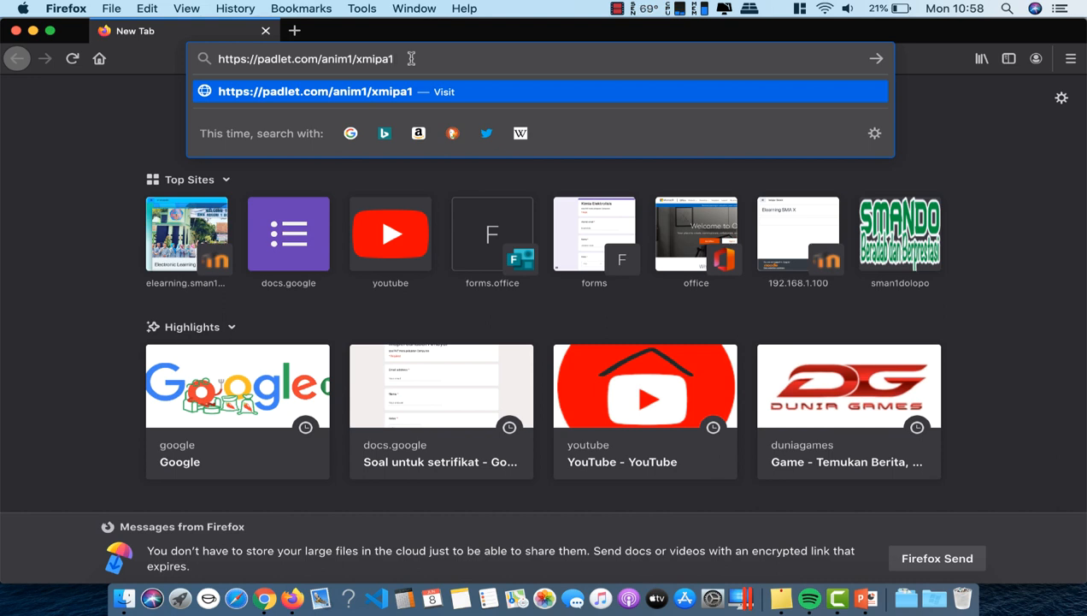
key(Return)
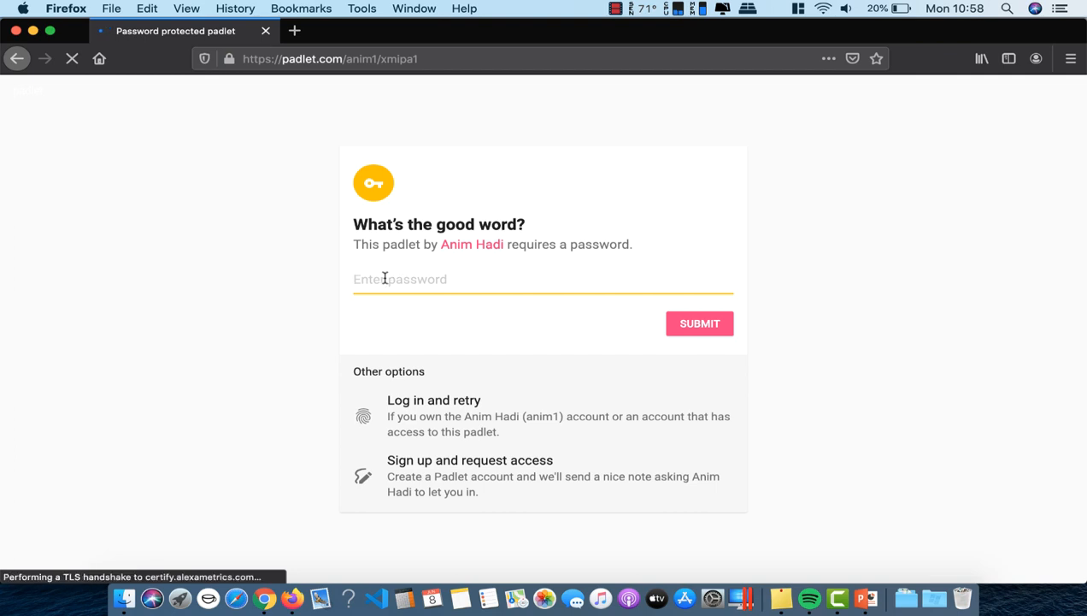
Step: Enter the board password and submit it, declining Firefox's offer to save it
text(a)
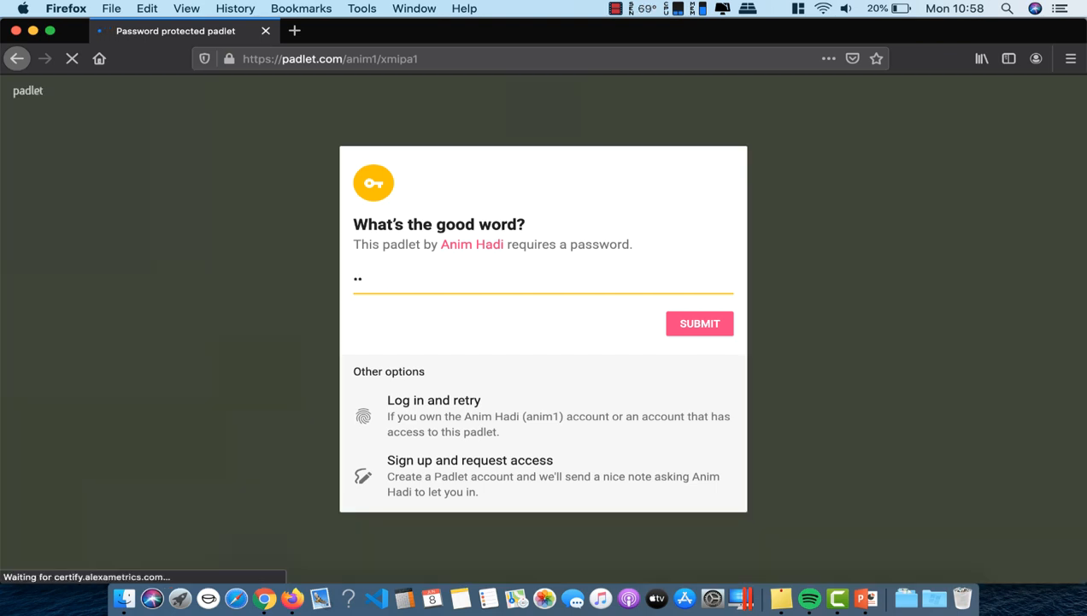
text(abc)
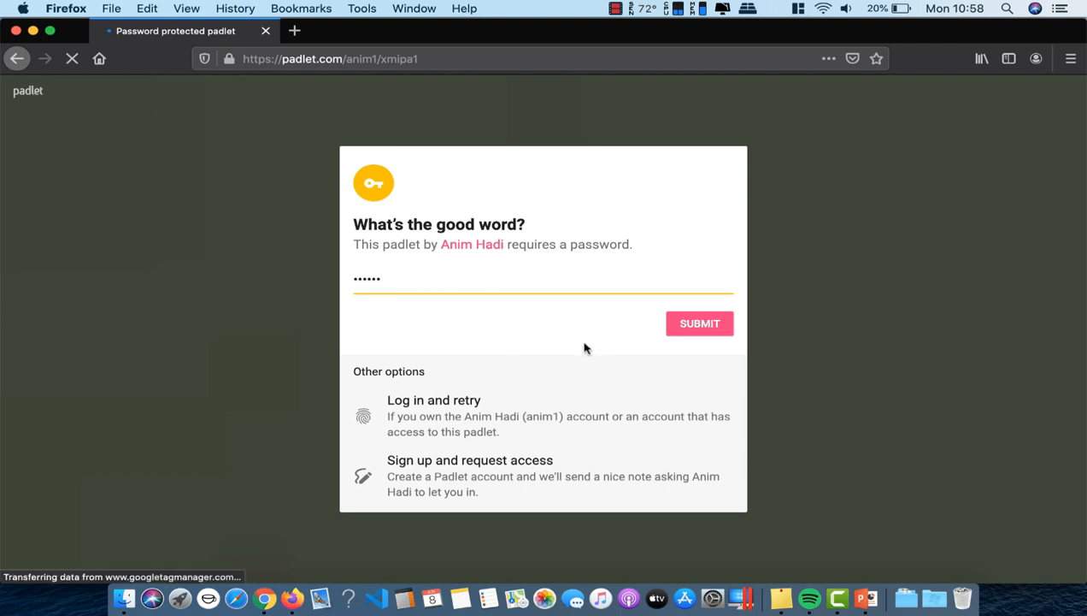
click(697, 333)
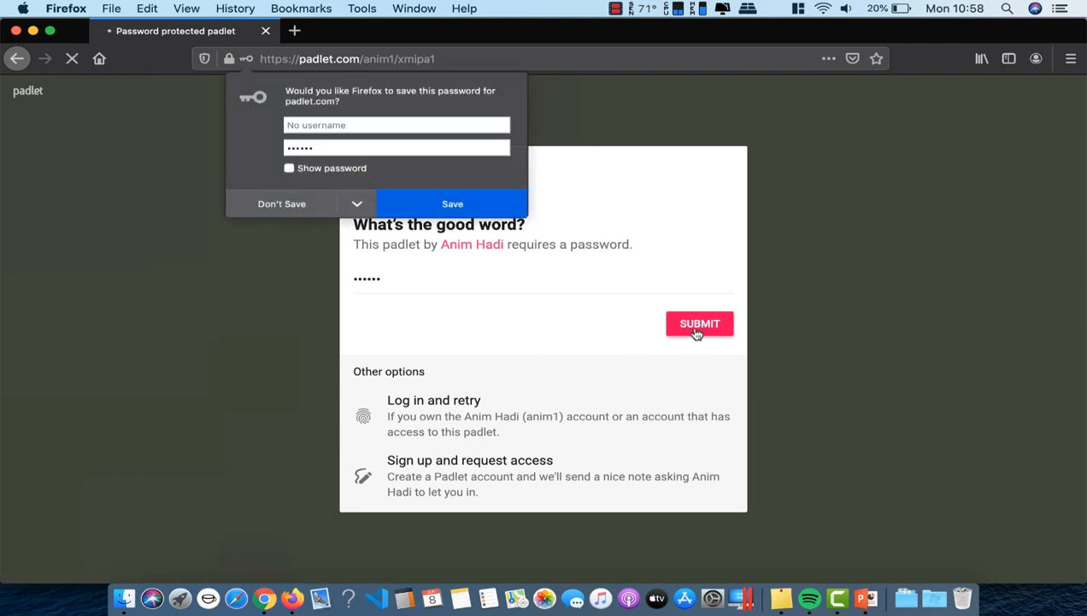
click(483, 212)
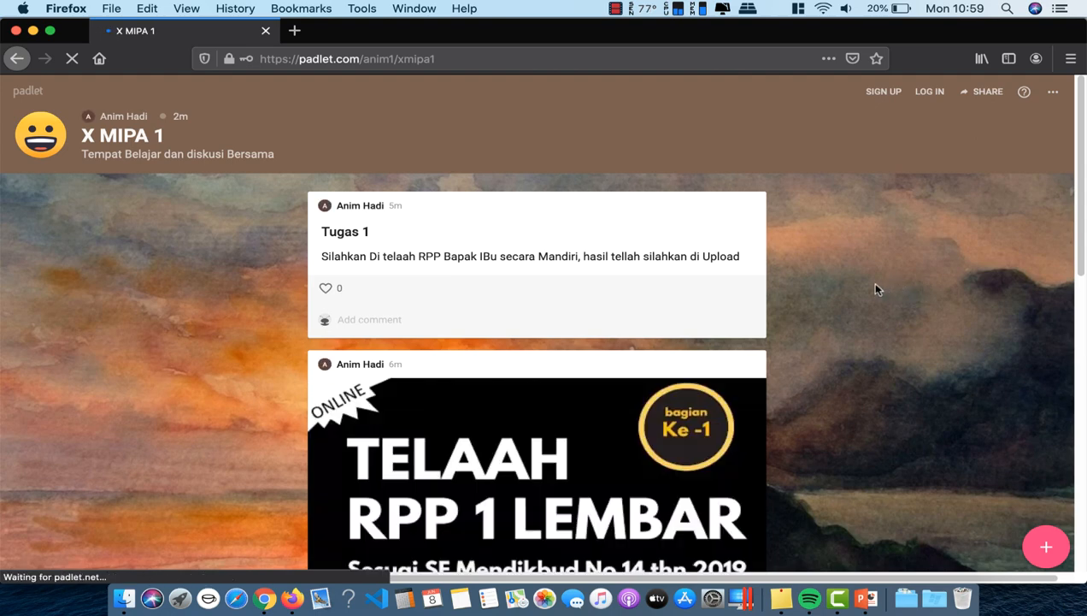
scroll(876, 289, down, 10)
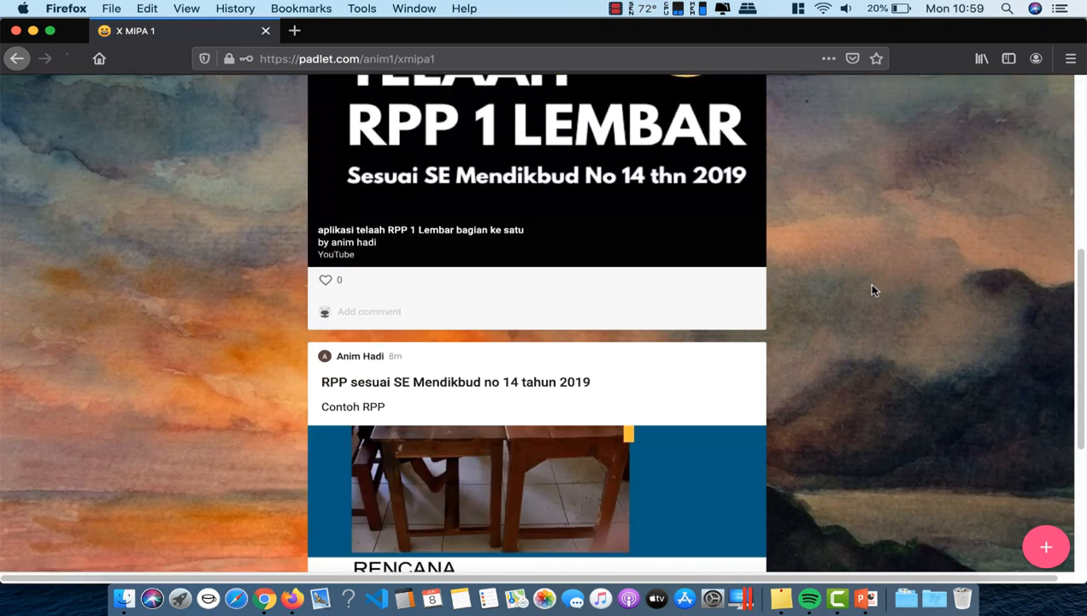
scroll(801, 385, down, 5)
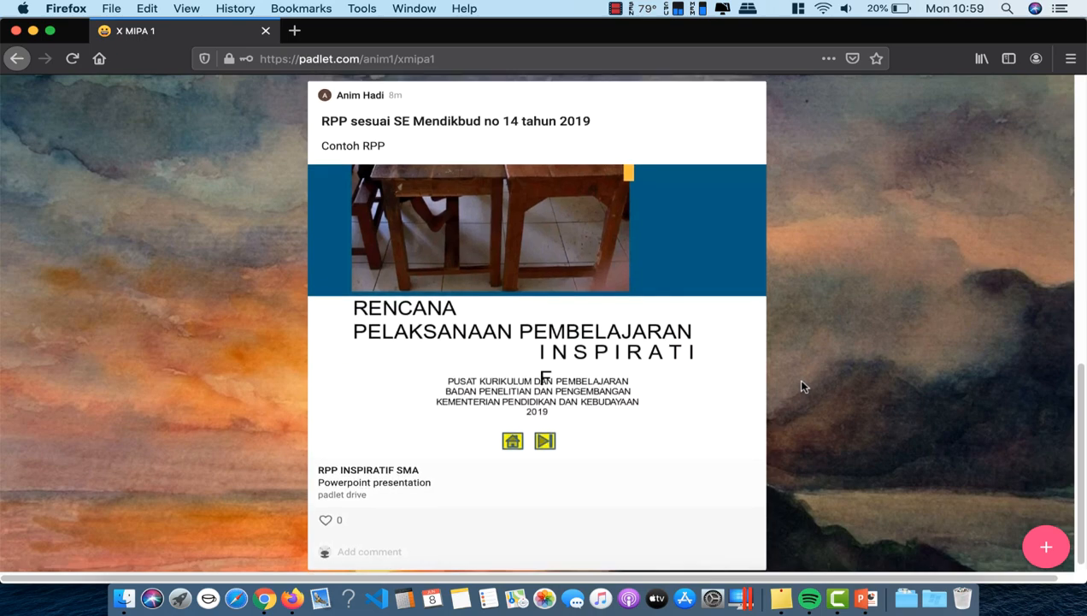
scroll(802, 386, up, 8)
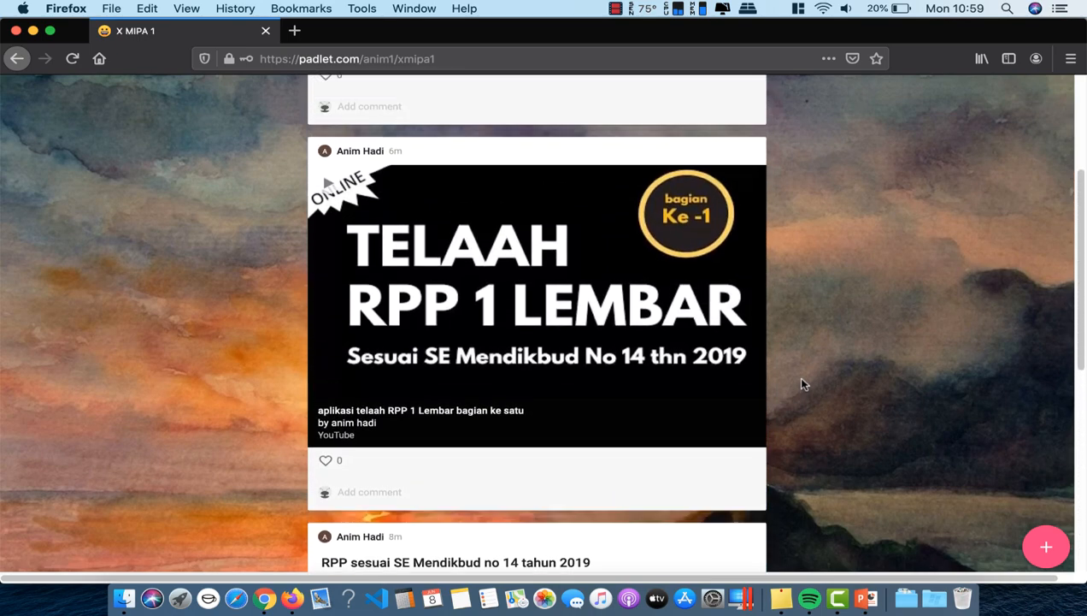
scroll(801, 384, up, 5)
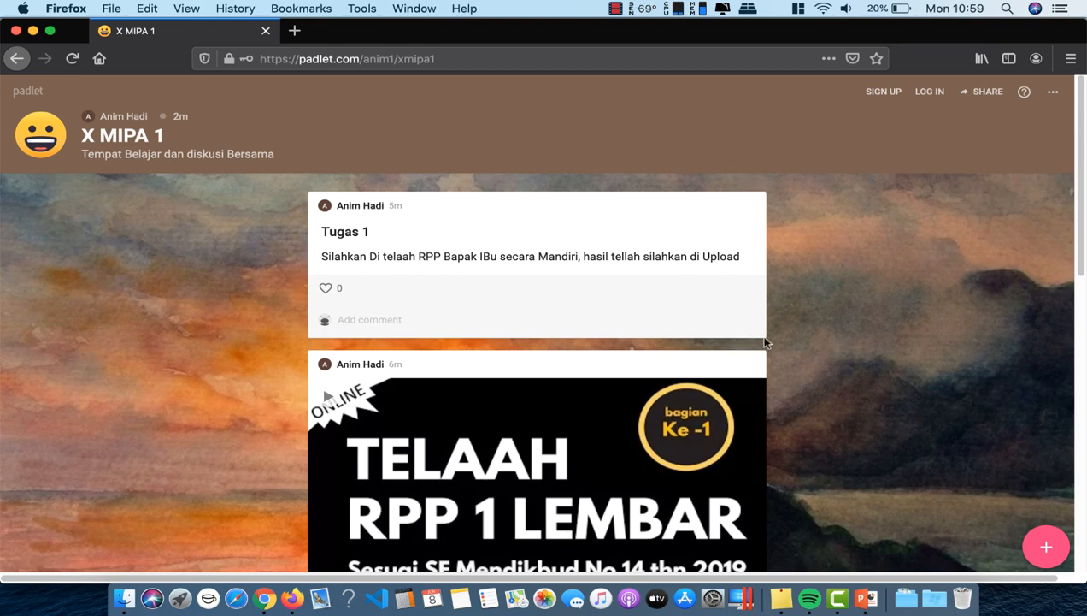
scroll(814, 407, down, 4)
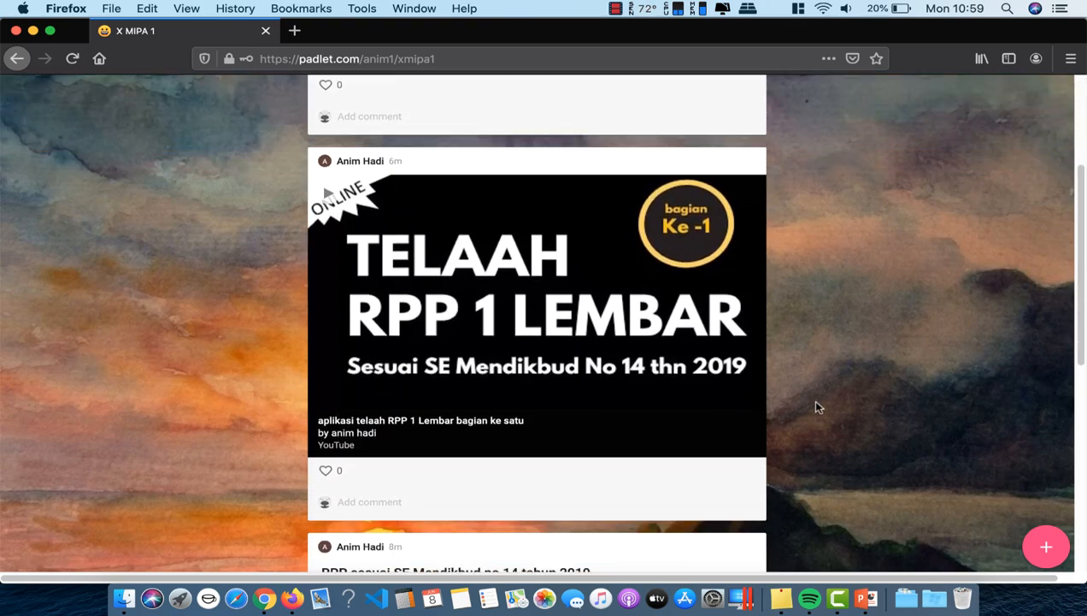
scroll(817, 407, down, 4)
scroll(816, 407, up, 5)
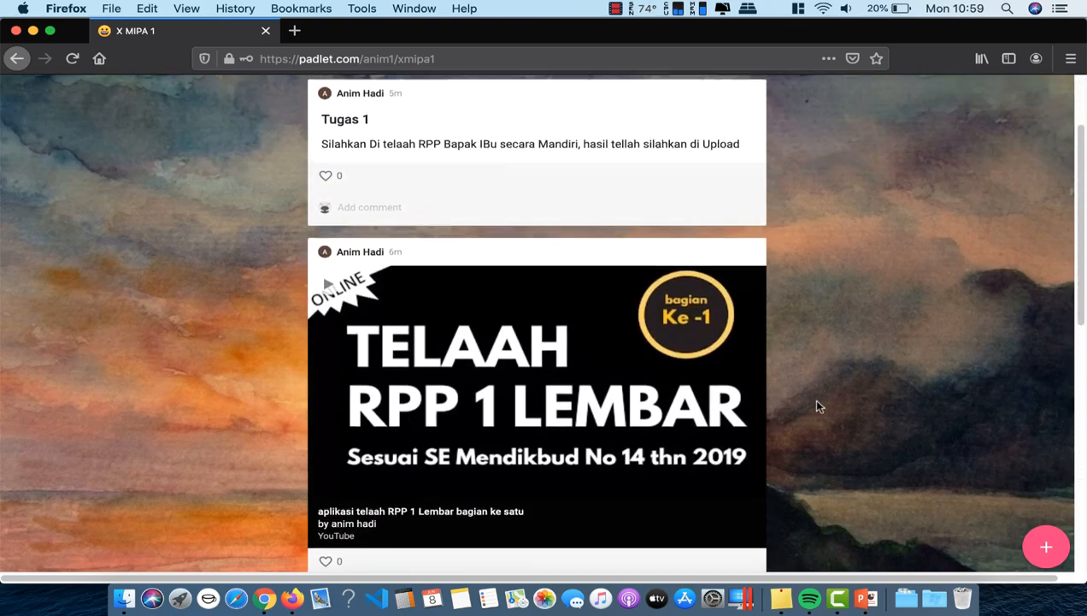
scroll(816, 407, up, 2)
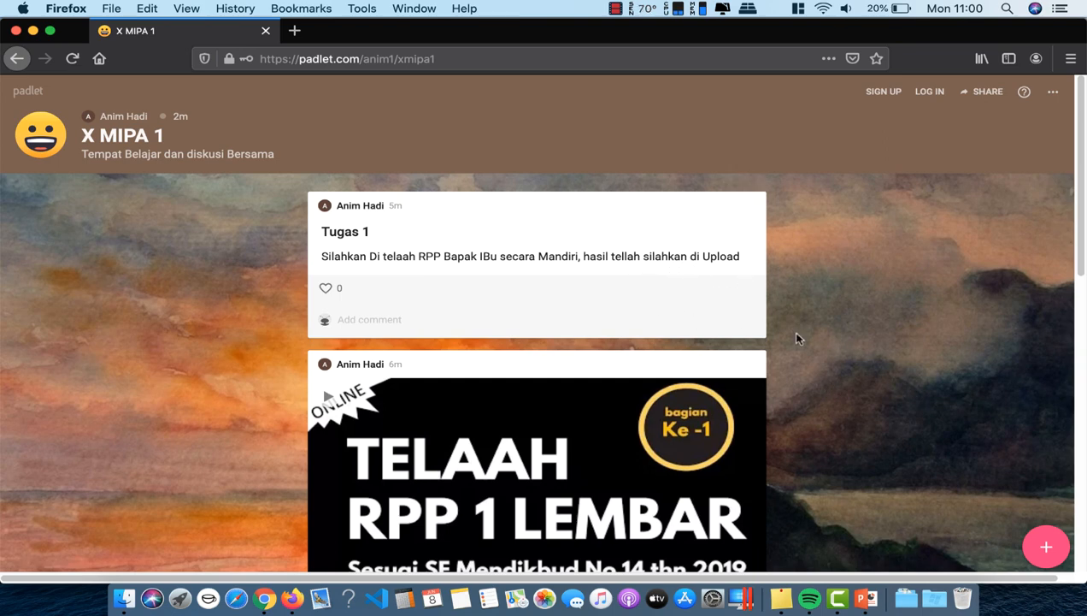
Step: Create a post titled 'Pekerjaan Tugas 1' plus the student's name, with body 'hasil telaah RPP'
click(1050, 550)
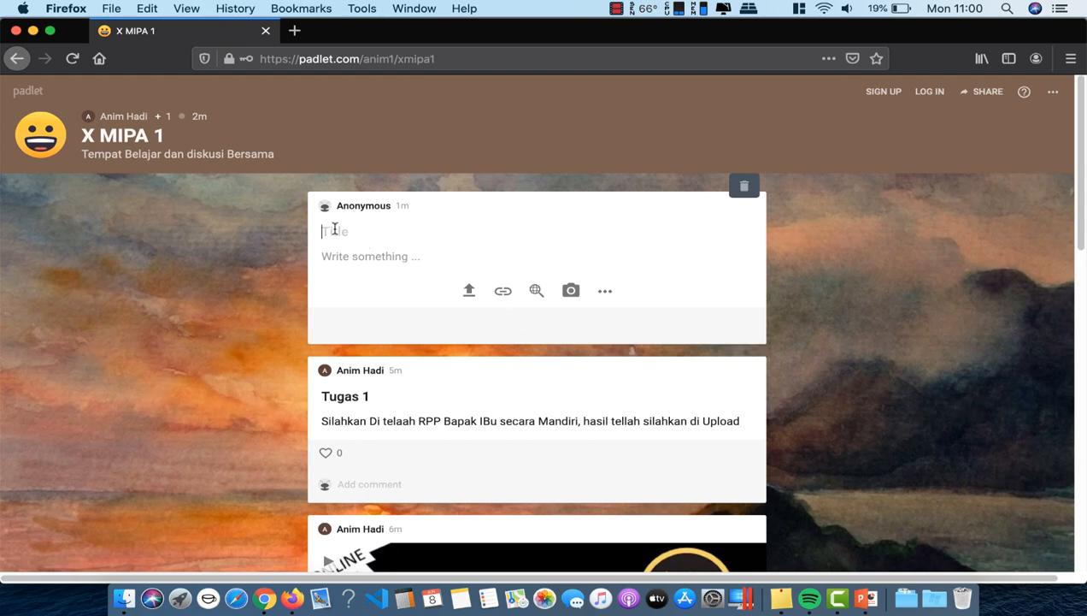
text(Tugas Sofyan)
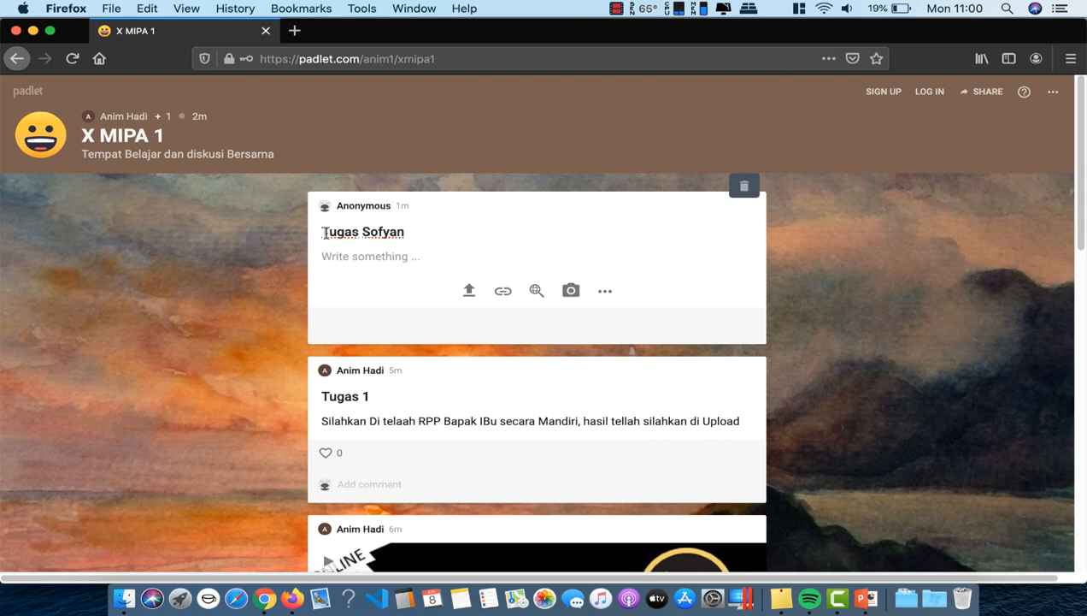
text(Pekerjaan)
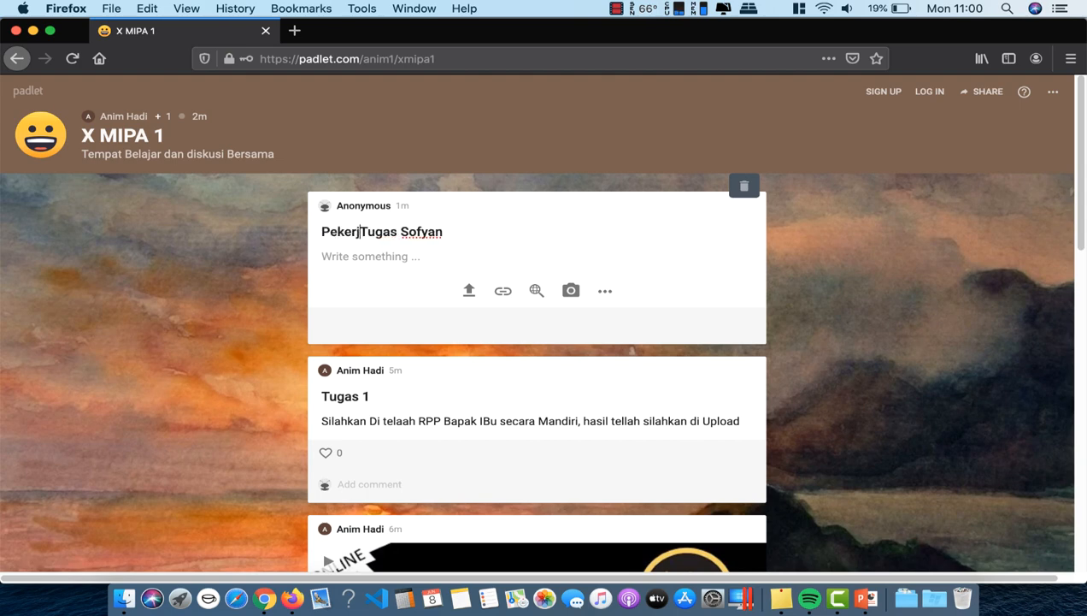
click(428, 235)
text(1)
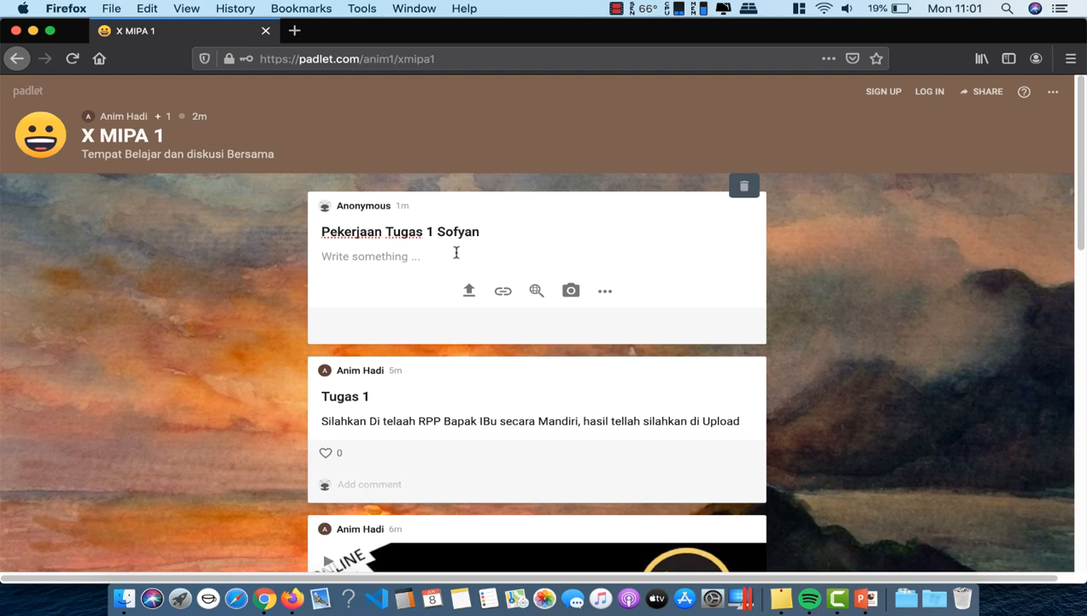
click(384, 255)
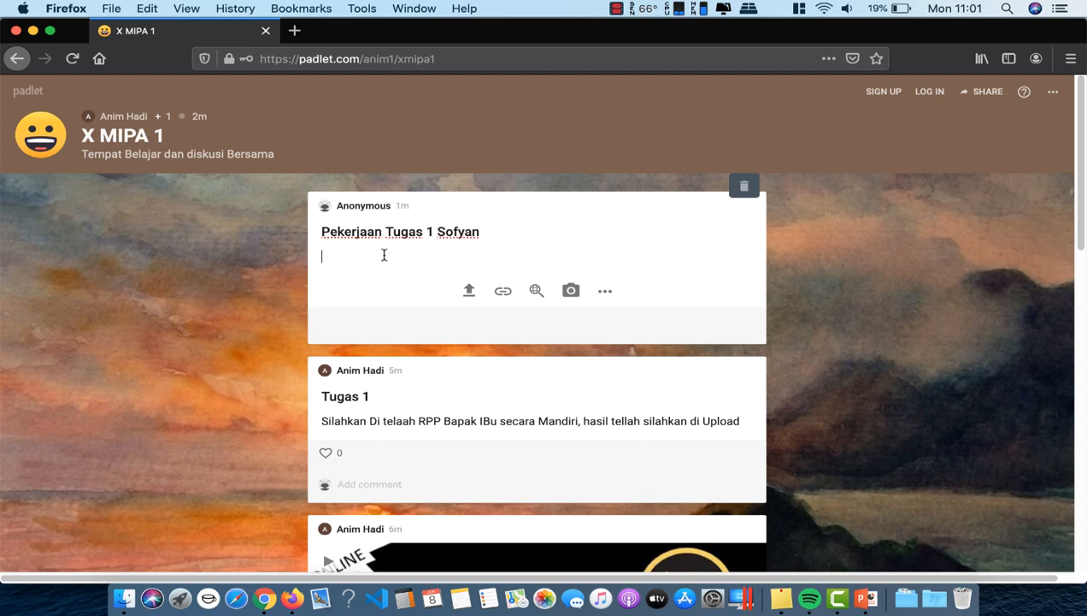
text(hasil telaah RPP)
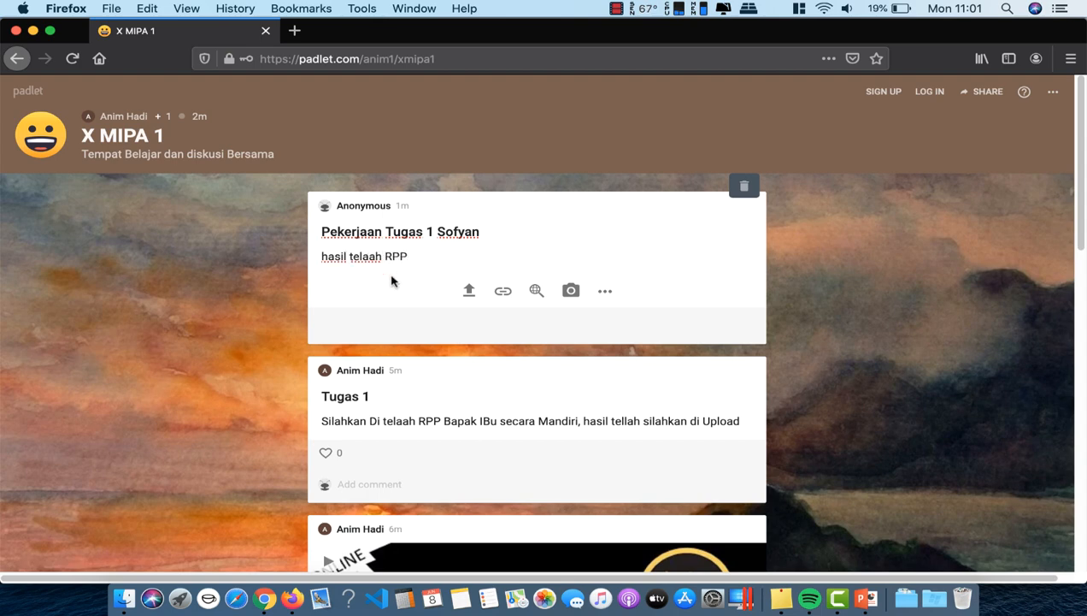
Step: Pick the BERANI COBA Word document from the Documents folder and upload it to the post
click(468, 291)
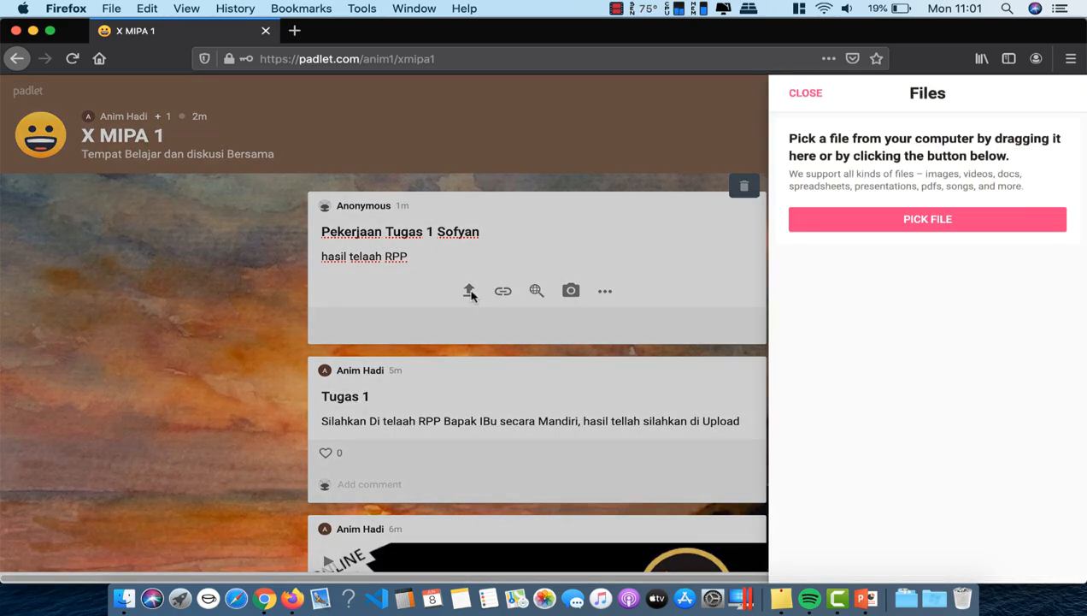
click(921, 231)
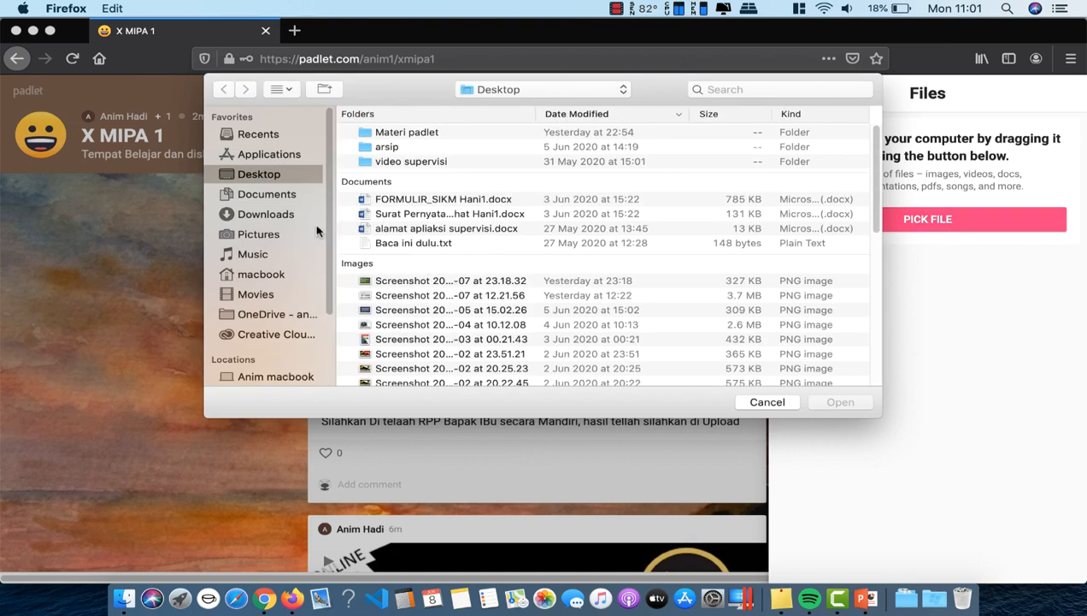
click(285, 195)
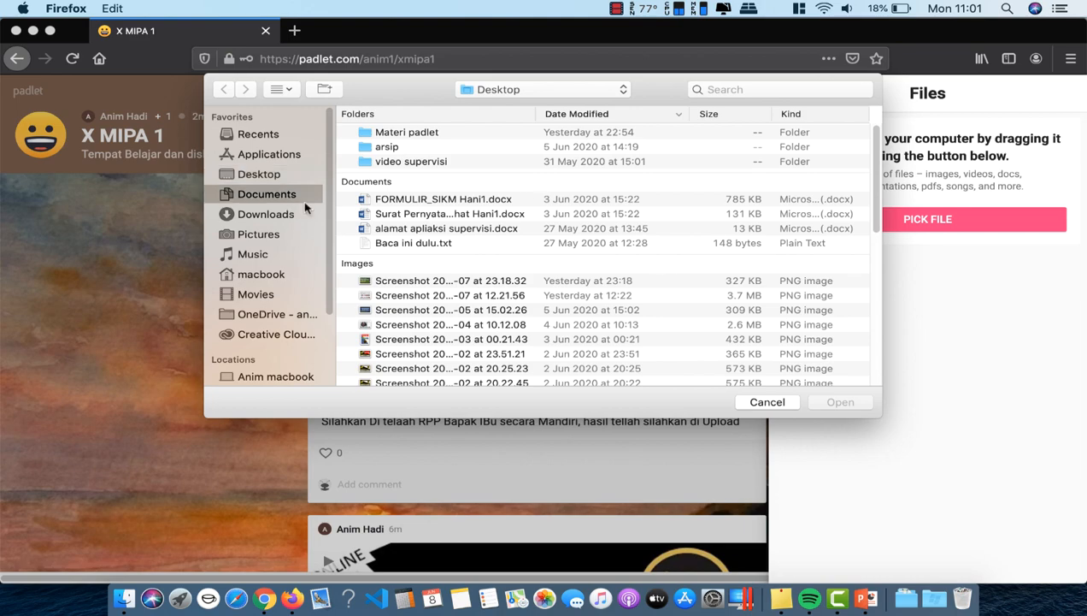
scroll(517, 212, down, 10)
scroll(517, 211, up, 10)
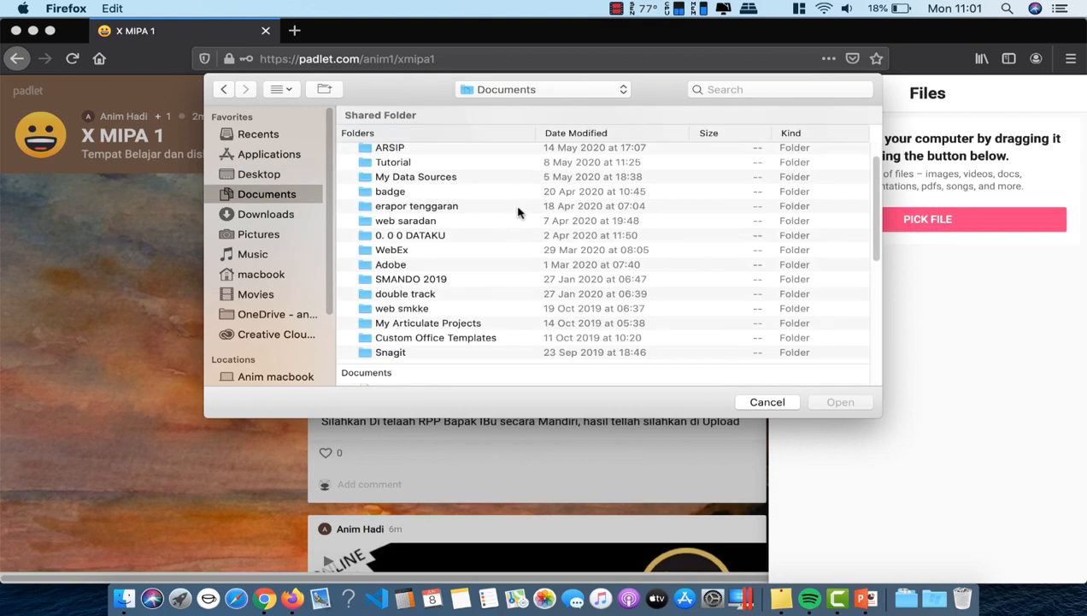
scroll(518, 211, down, 3)
scroll(517, 211, up, 4)
scroll(517, 211, down, 10)
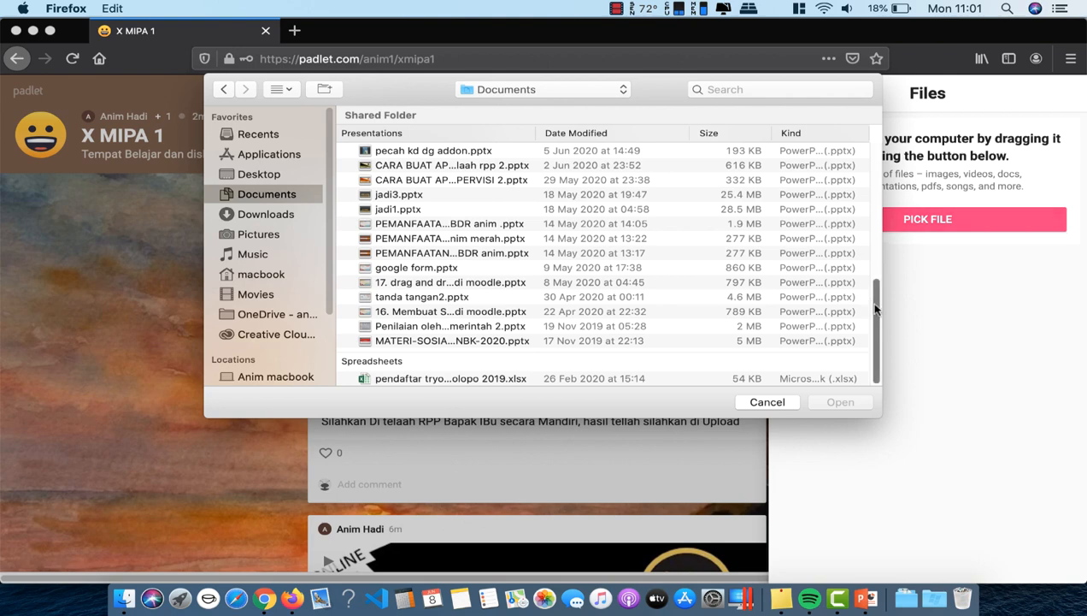
drag(875, 310, 874, 236)
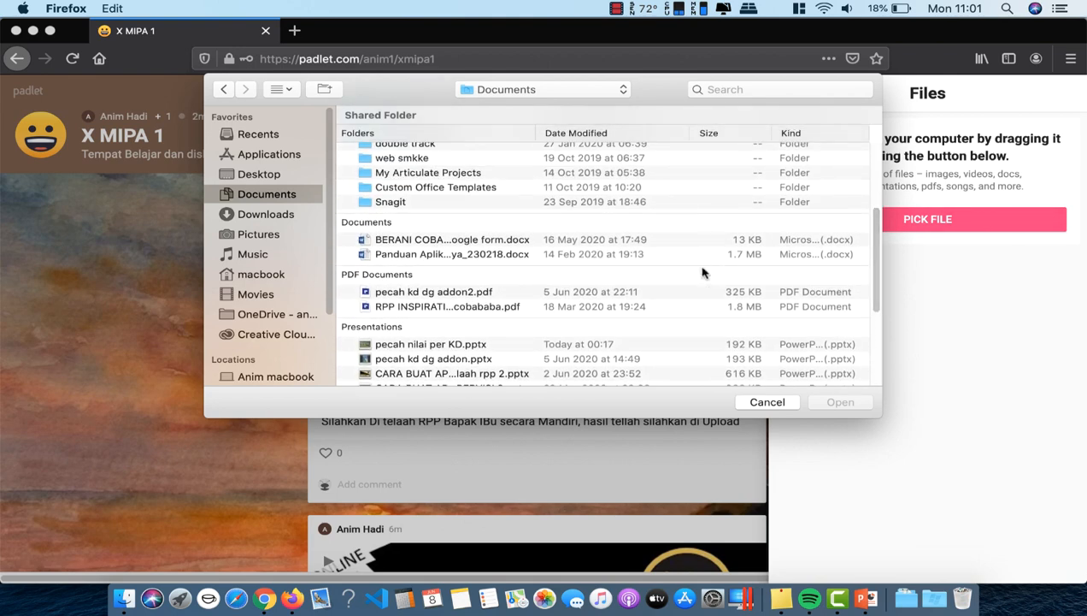
click(447, 245)
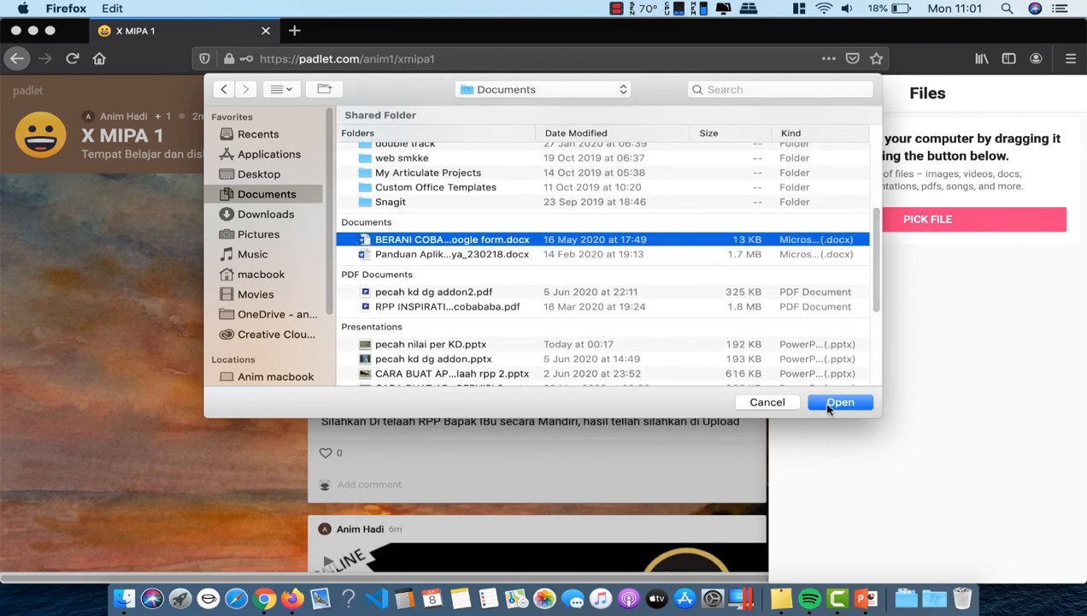
click(843, 404)
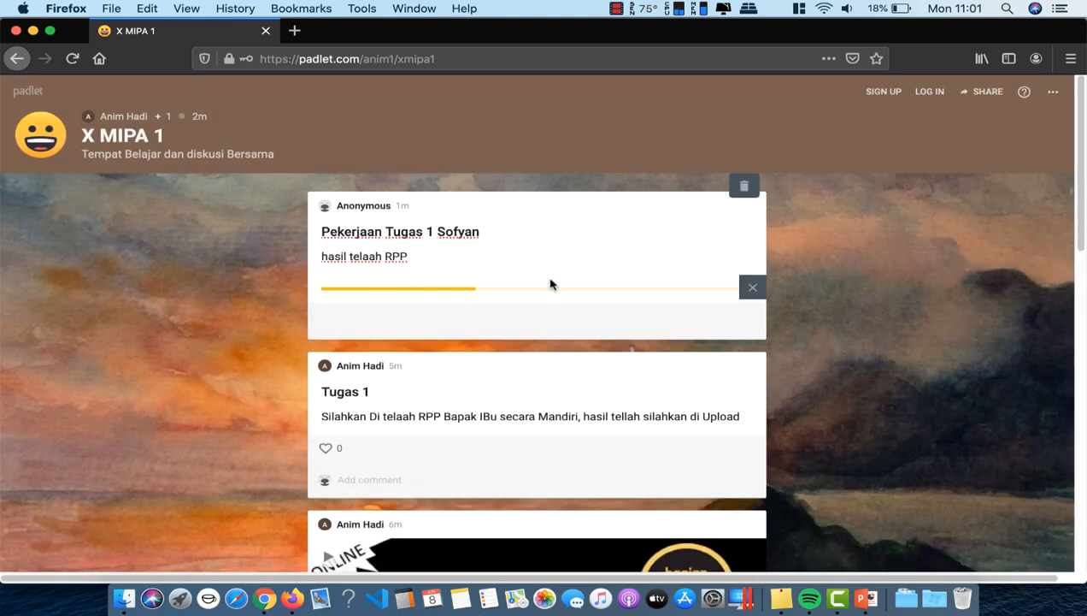
Step: Scroll through the post to check the uploaded BERANI COBA document preview
scroll(572, 343, down, 1)
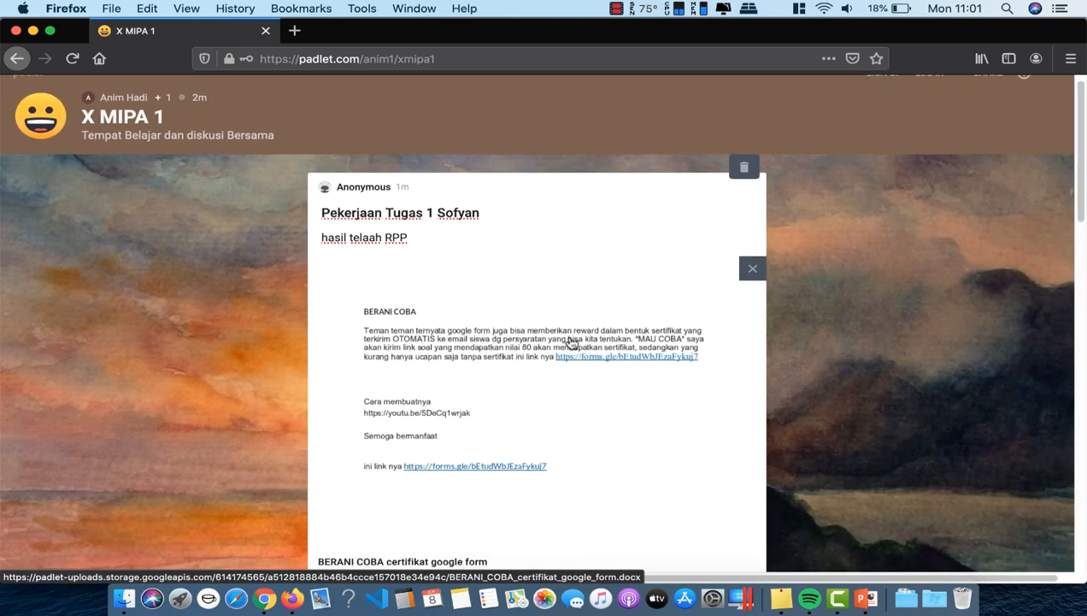
scroll(572, 342, down, 5)
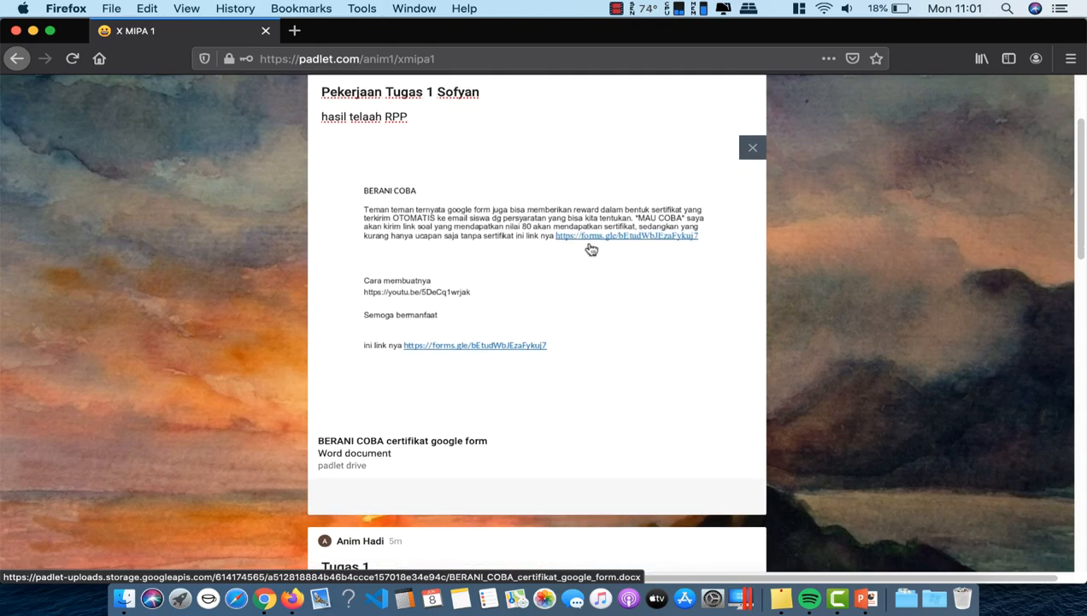
scroll(494, 210, up, 6)
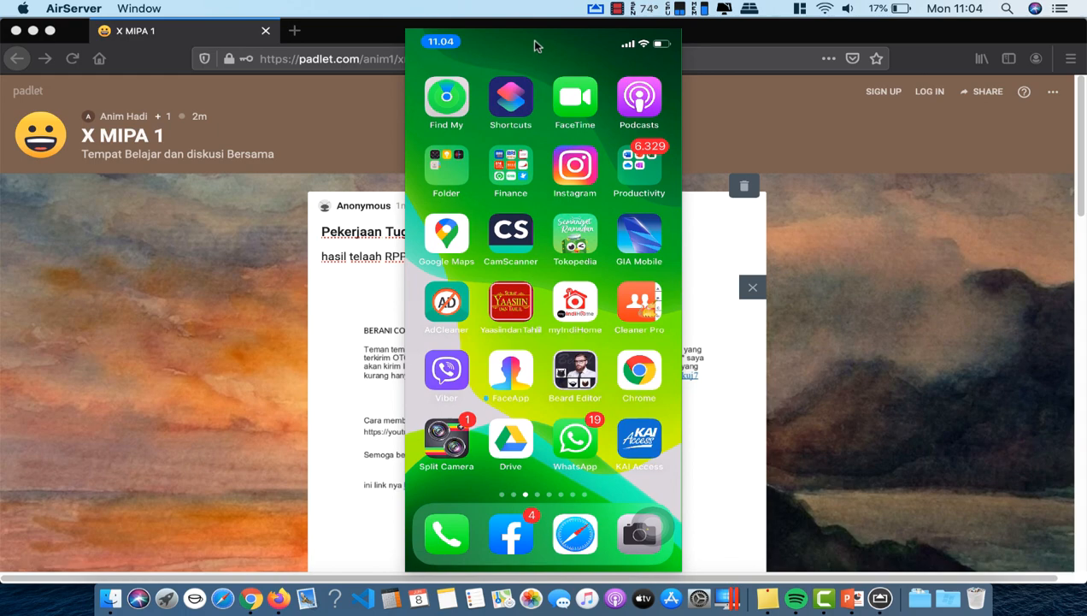
Step: Move the AirServer phone mirror window to the right side of the screen
drag(531, 39, 911, 41)
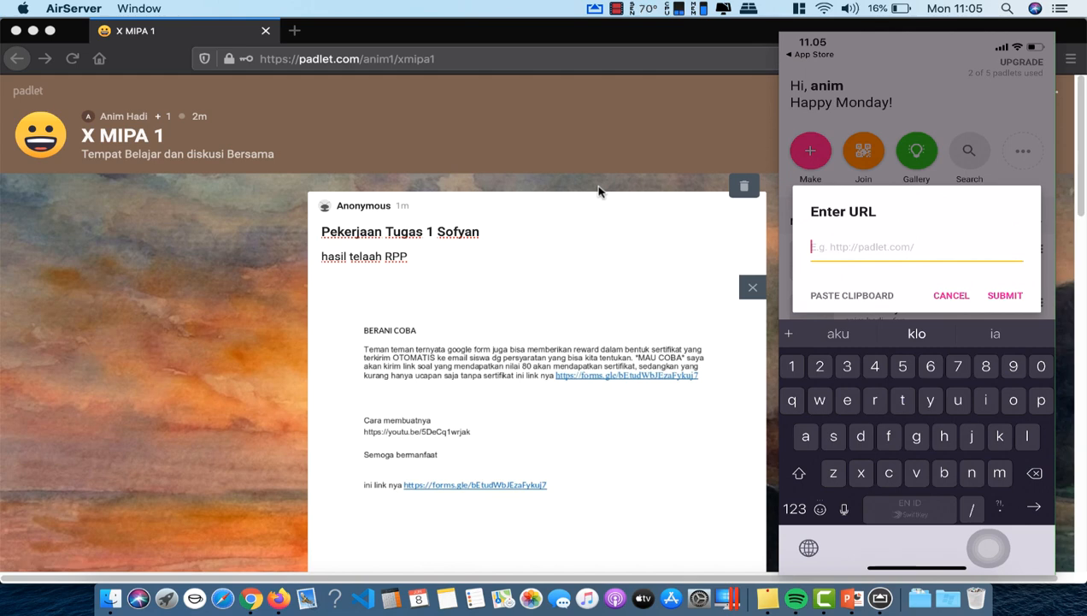
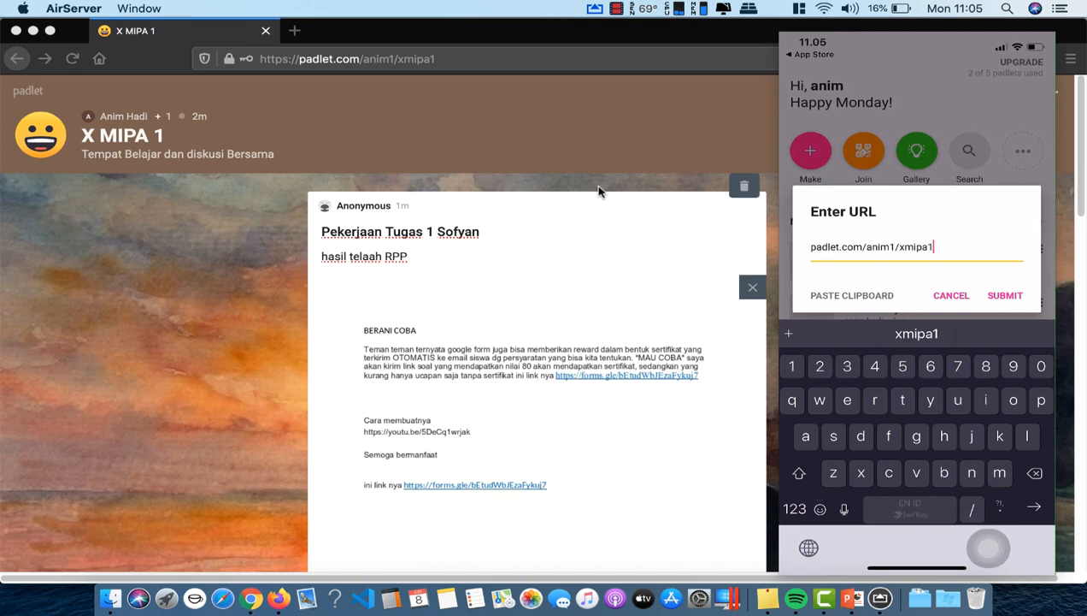
key(Return)
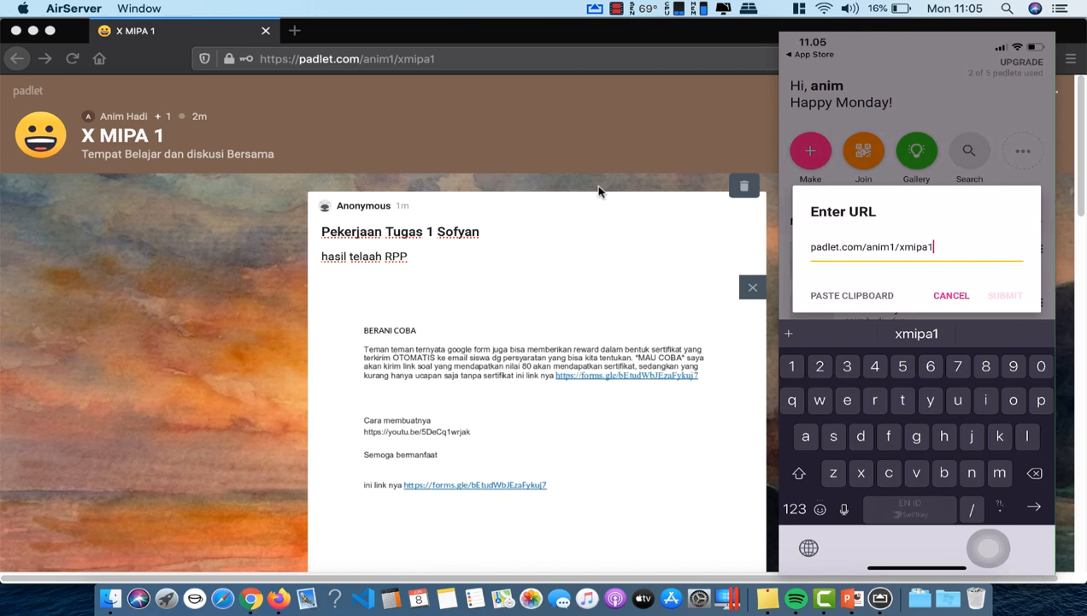